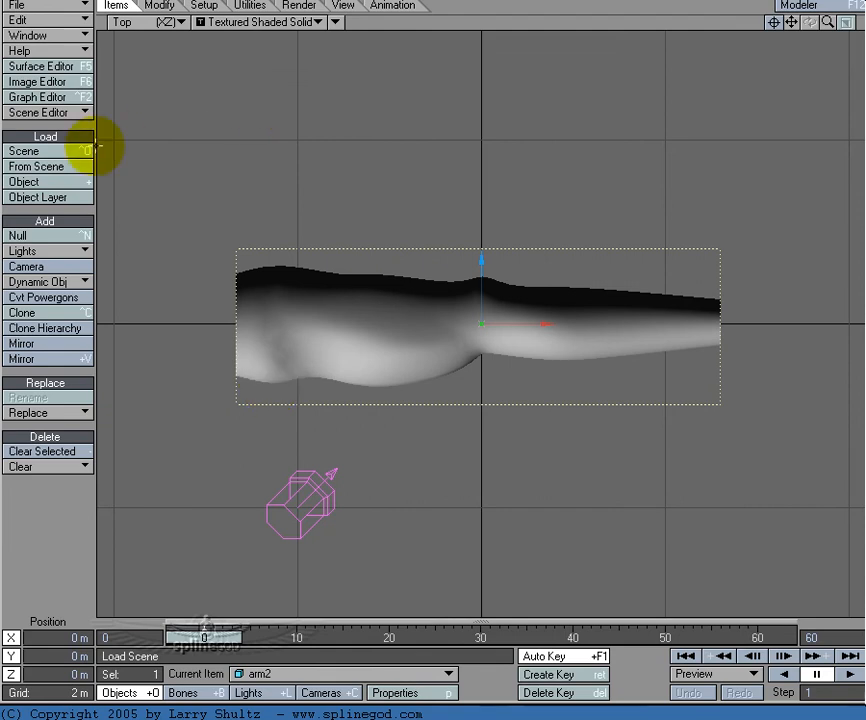
Step: Draw a chain of three bones: a short root at the shoulder end, an upper-arm bone to the elbow and a forearm bone to the wrist
left_click(203, 9)
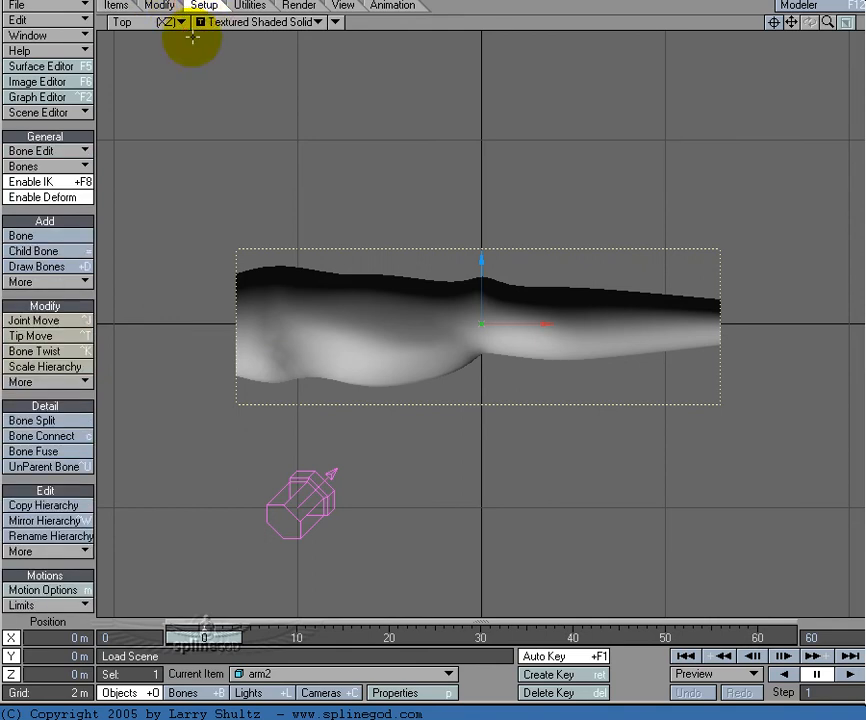
left_click(72, 284)
left_click(80, 293)
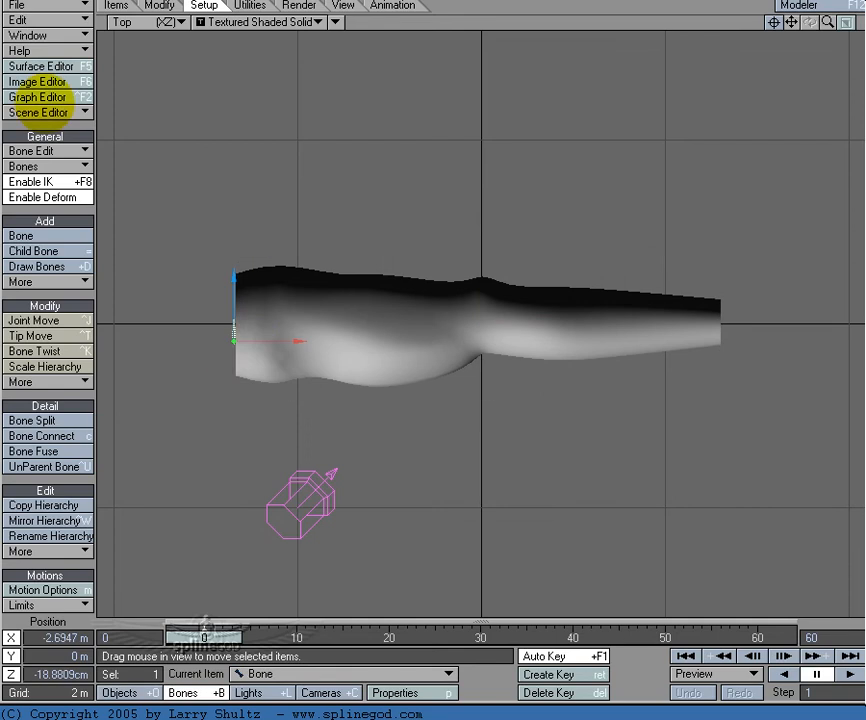
left_click(479, 307)
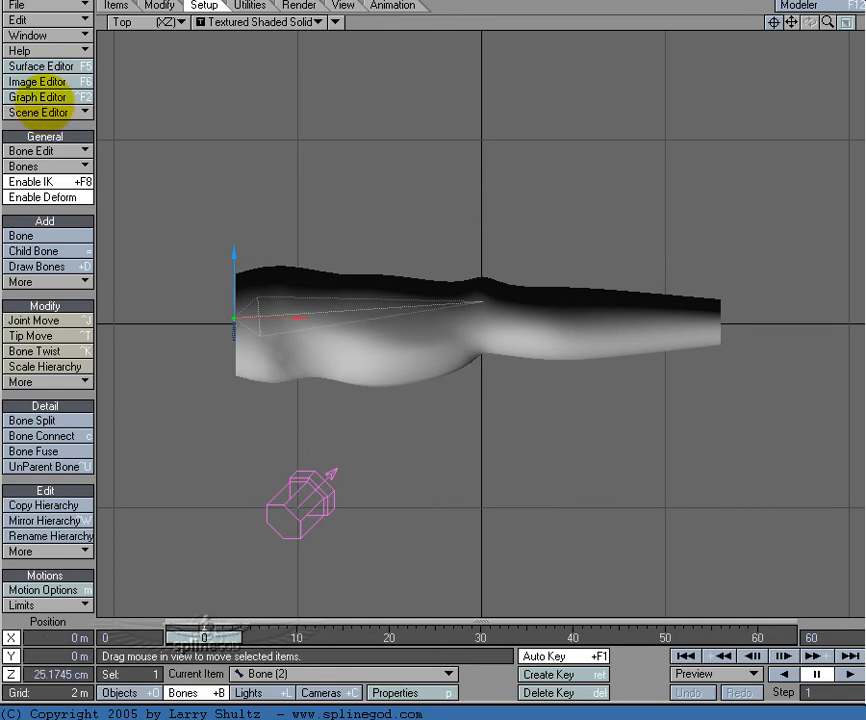
left_click(718, 325)
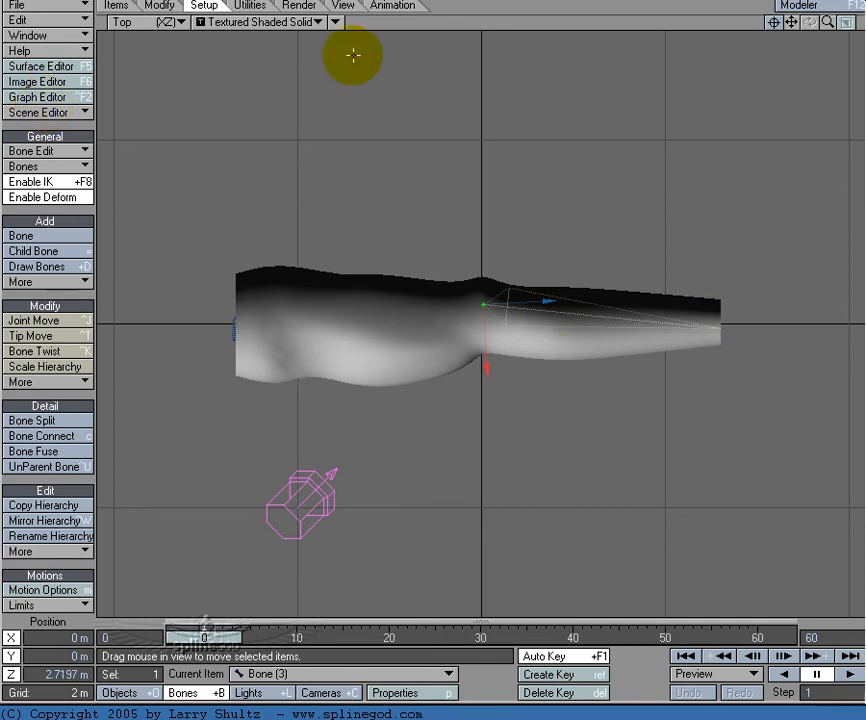
Step: Go to frame 30, select all three arm bones and activate them in their rest positions
left_click(336, 21)
left_click(348, 38)
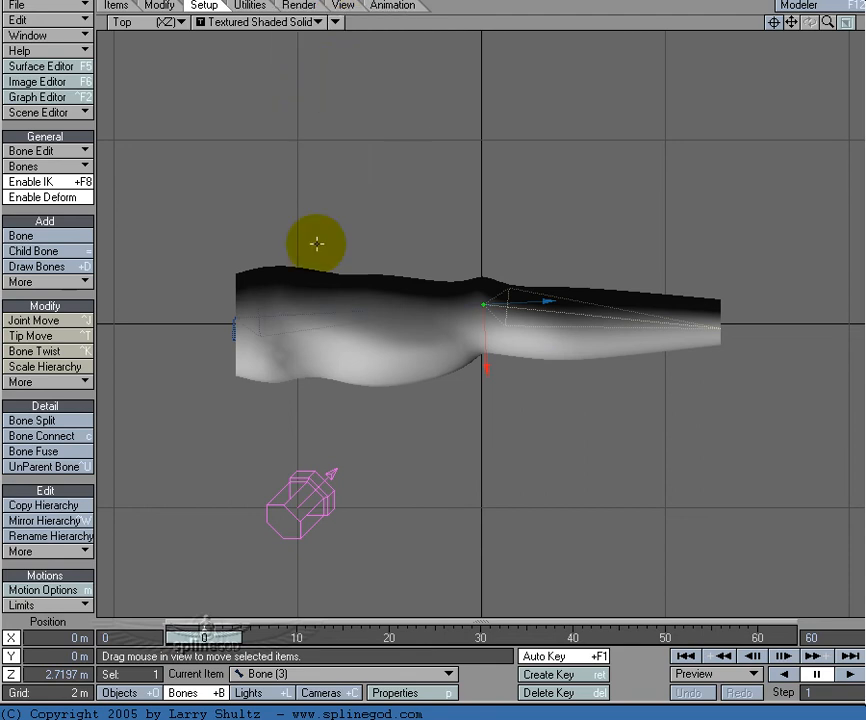
left_click(300, 315)
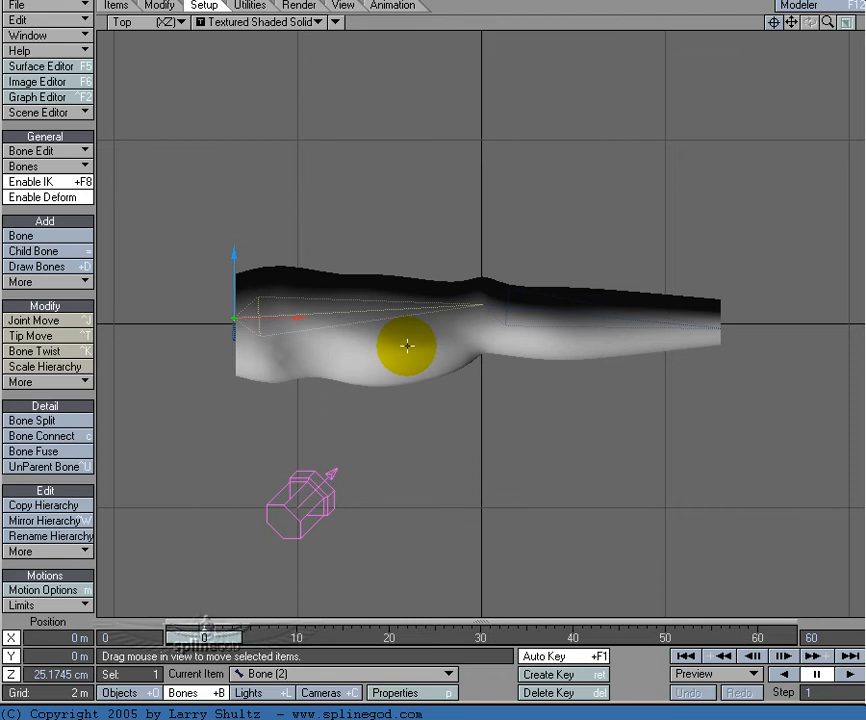
left_click(481, 636)
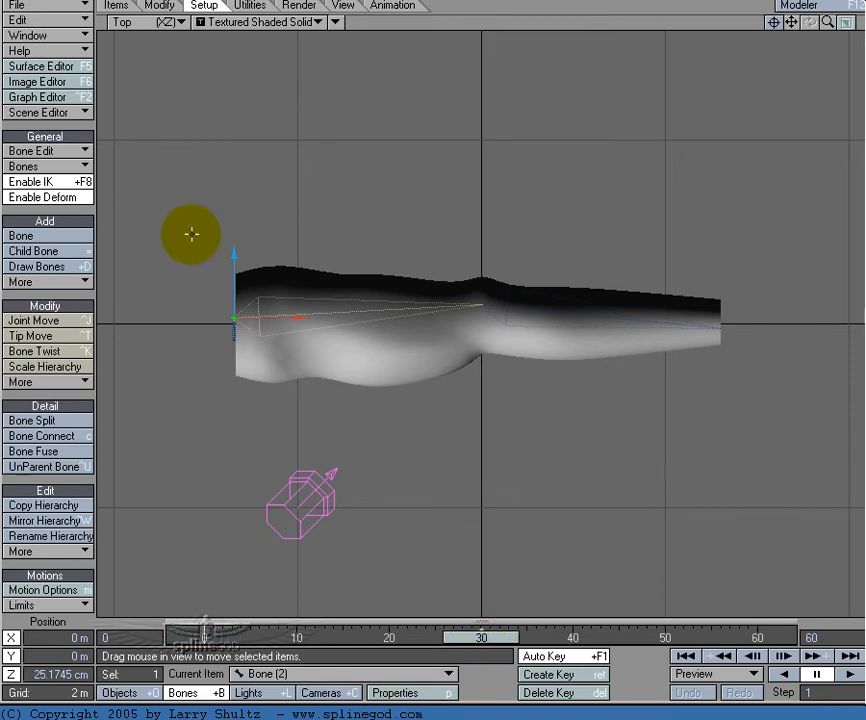
left_click_drag(277, 283, 735, 377)
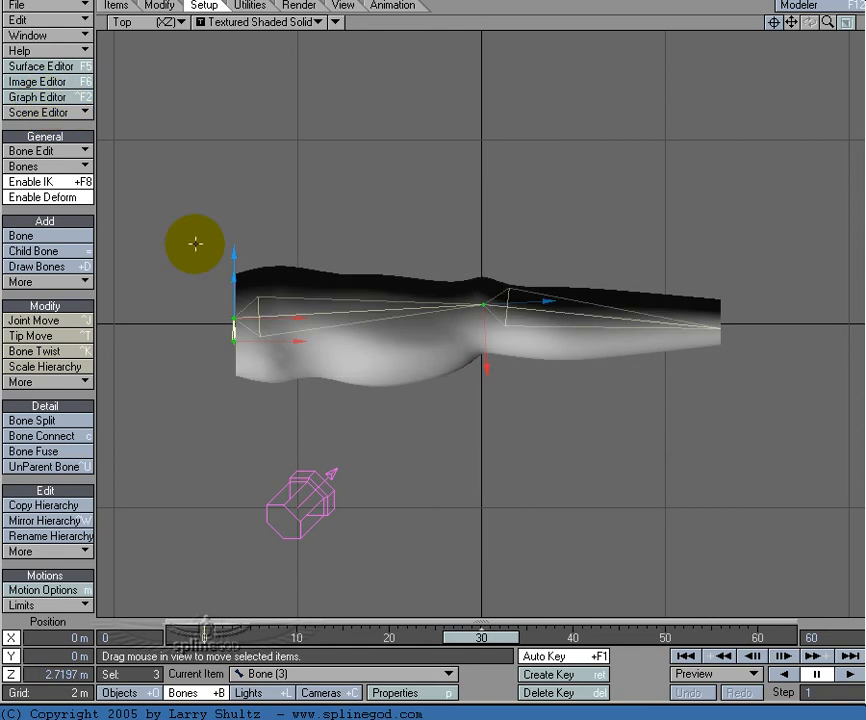
mouse_move(458, 636)
left_mouse_down()
mouse_move(182, 636)
mouse_move(485, 636)
mouse_move(458, 636)
left_mouse_up()
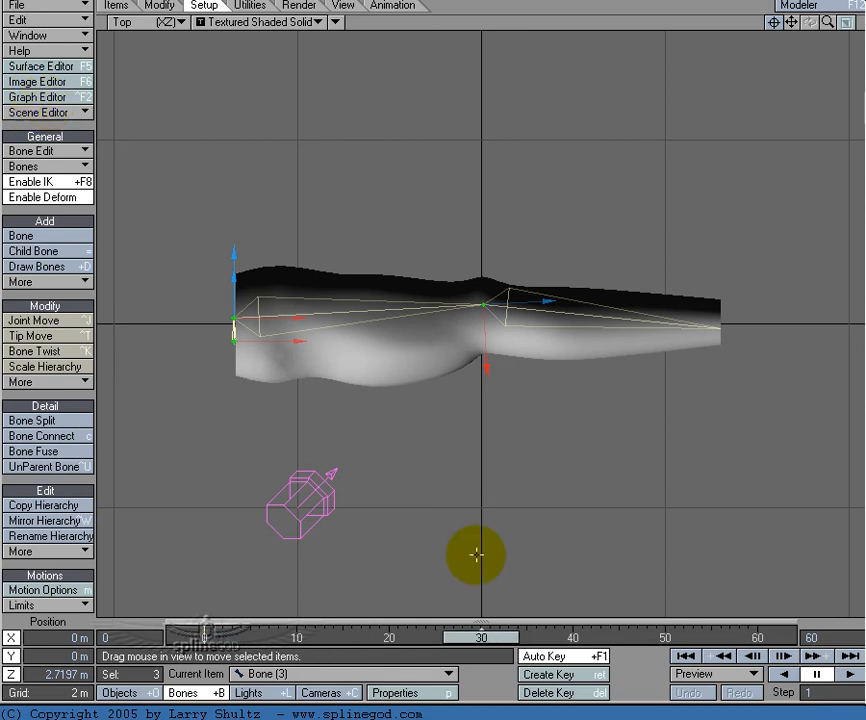
Step: Rotate the forearm bone to a heading of 106.38° at frame 30 to bend the elbow
key("shift+o")
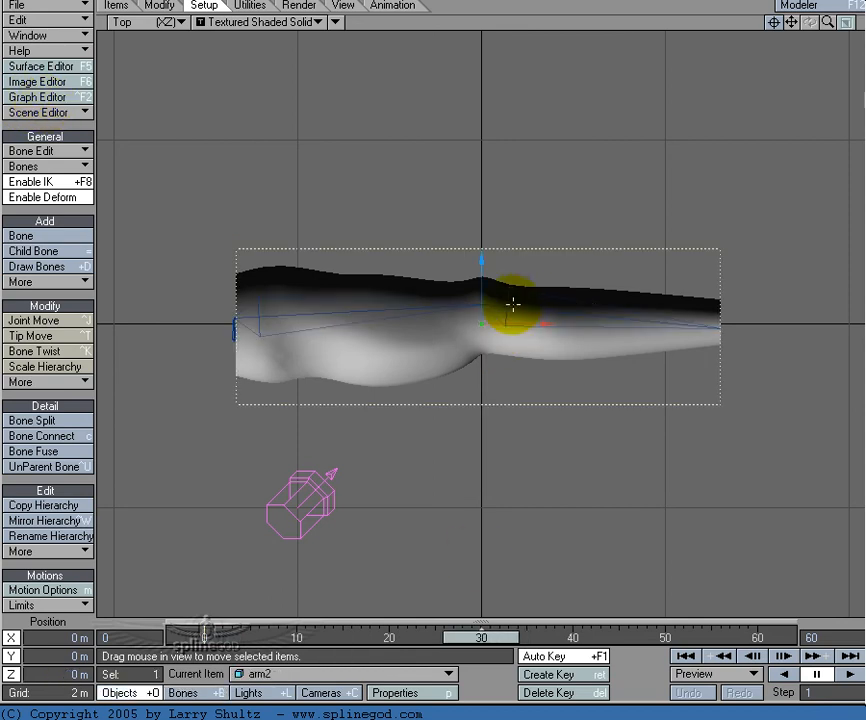
key("shift+b")
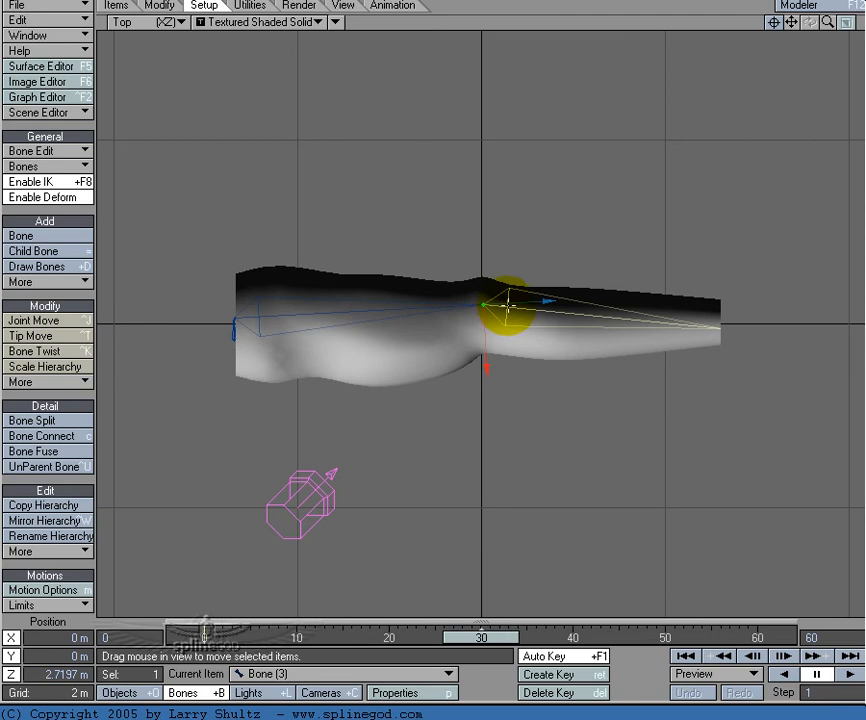
key("y")
left_click_drag(528, 250, 38, 104)
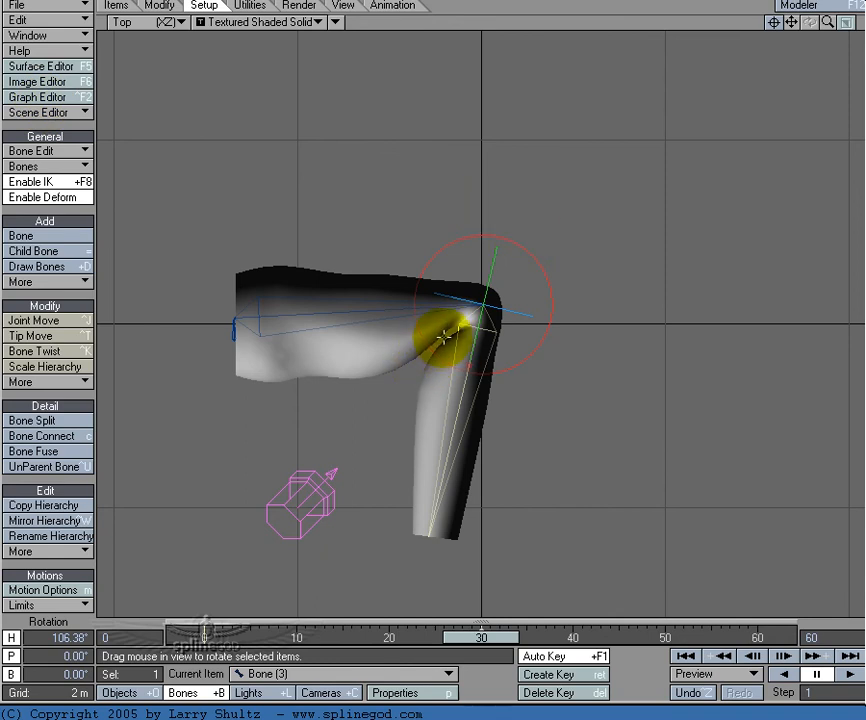
key("period")
left_click_drag(428, 391, 464, 356, "alt")
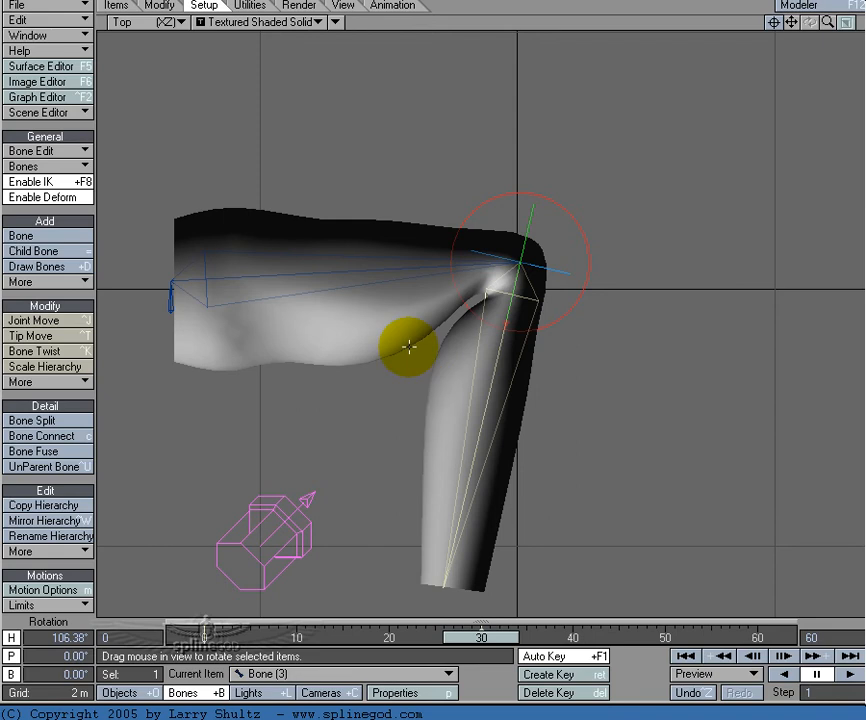
Step: Set the arm2 object's subdivision order to Last and scrub between the earlier frames and frame 30 to check the elbow bend
key("shift+o")
key("t")
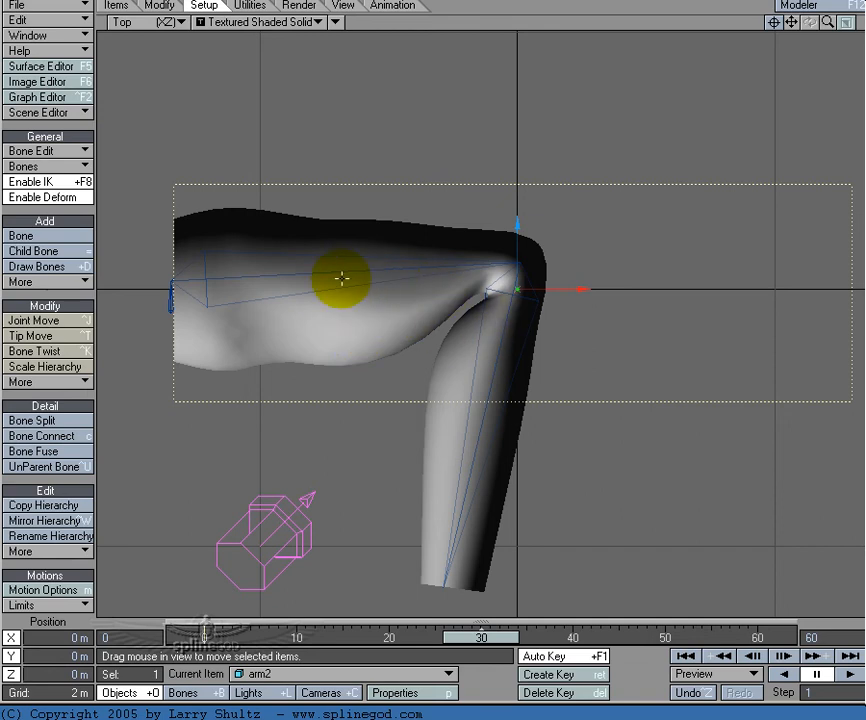
key("p")
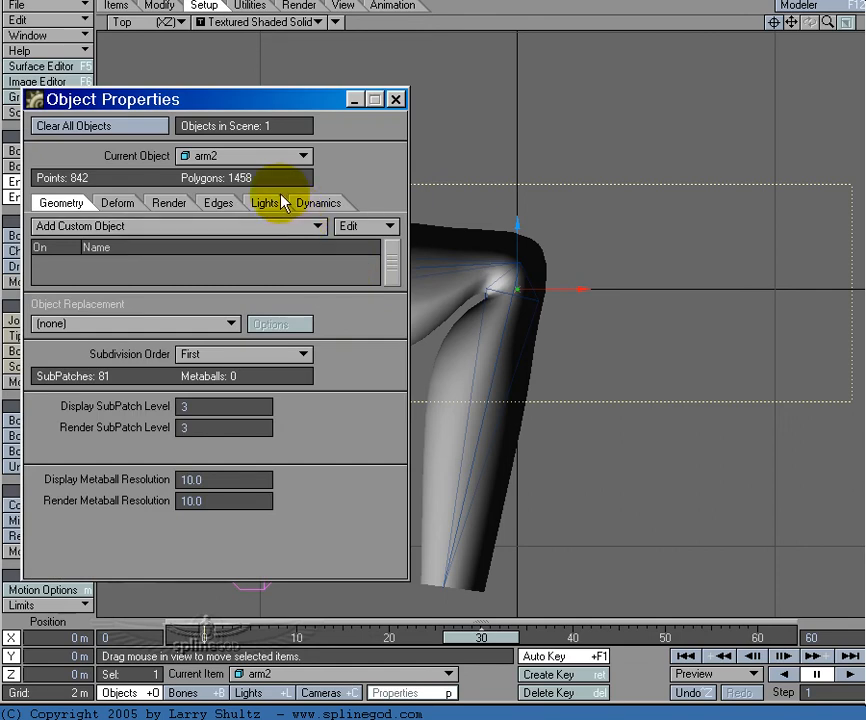
left_click(186, 354)
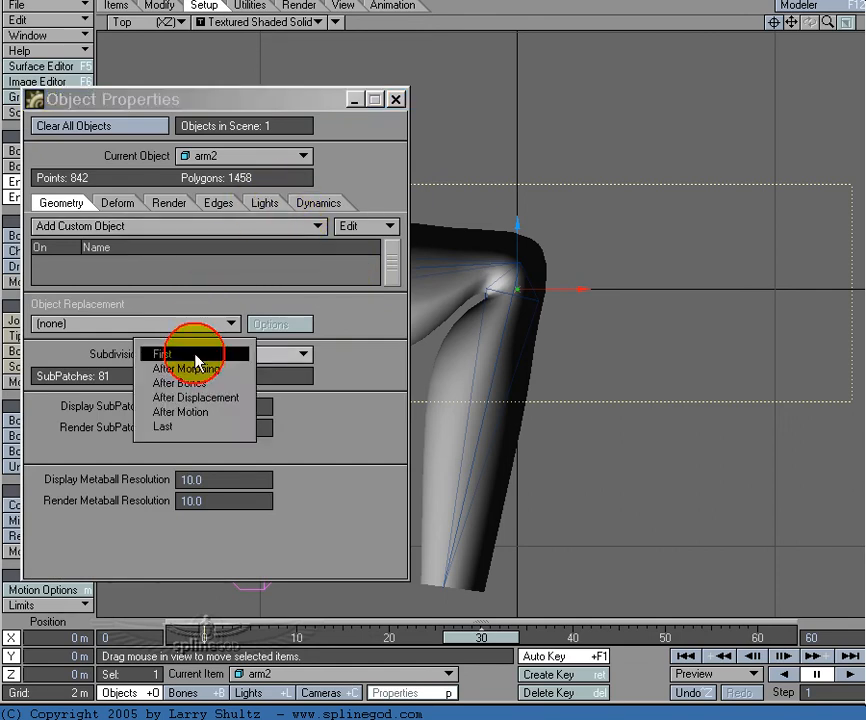
left_click(199, 427)
left_click(396, 99)
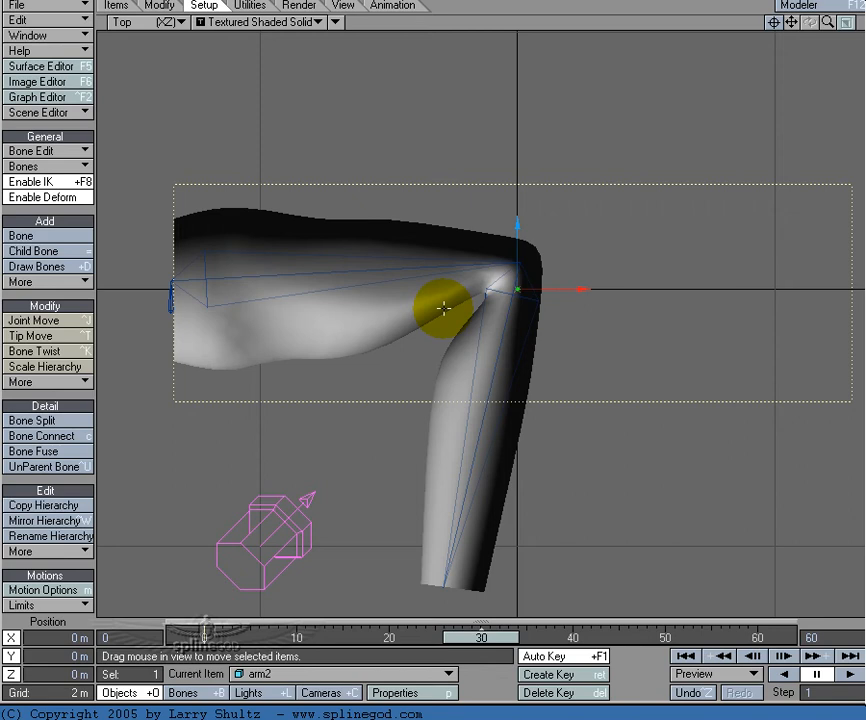
left_click_drag(483, 634, 68, 100)
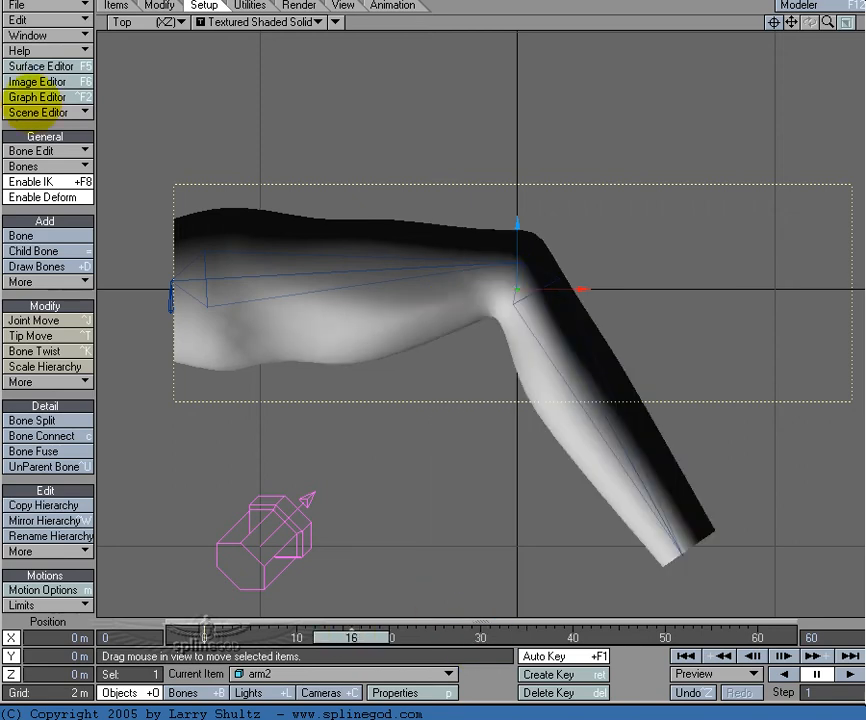
left_click_drag(204, 637, 482, 637)
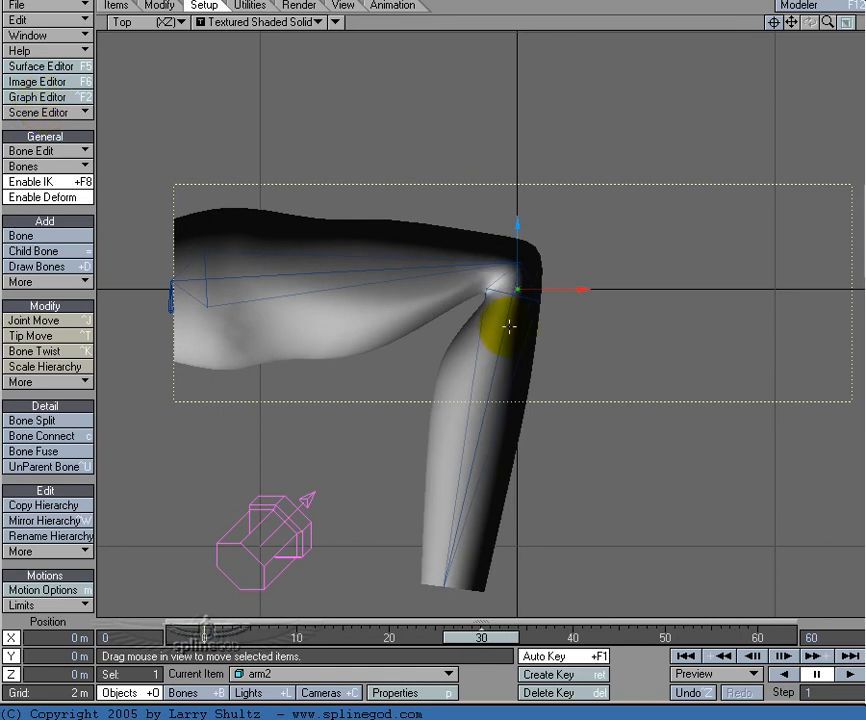
Step: Set the falloff type for the arm's bones to Inverse Distance ^128
key("shift+b")
key("y")
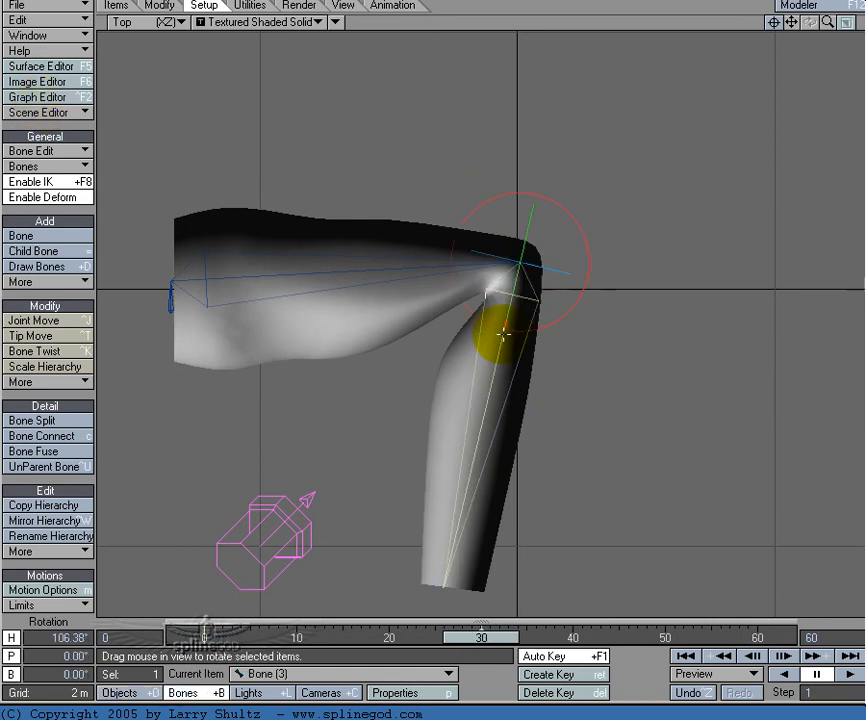
key("p")
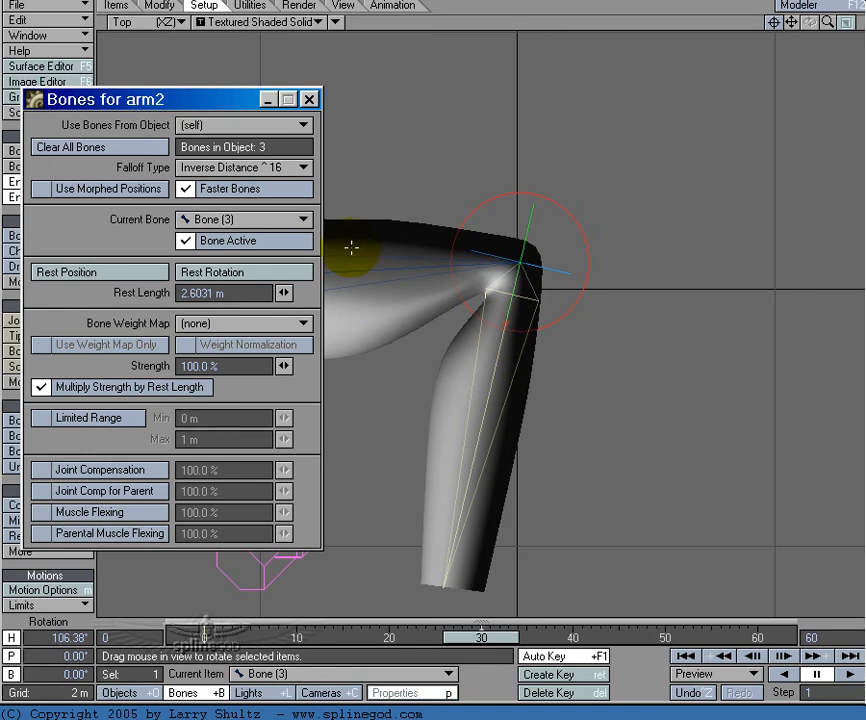
left_click(296, 181)
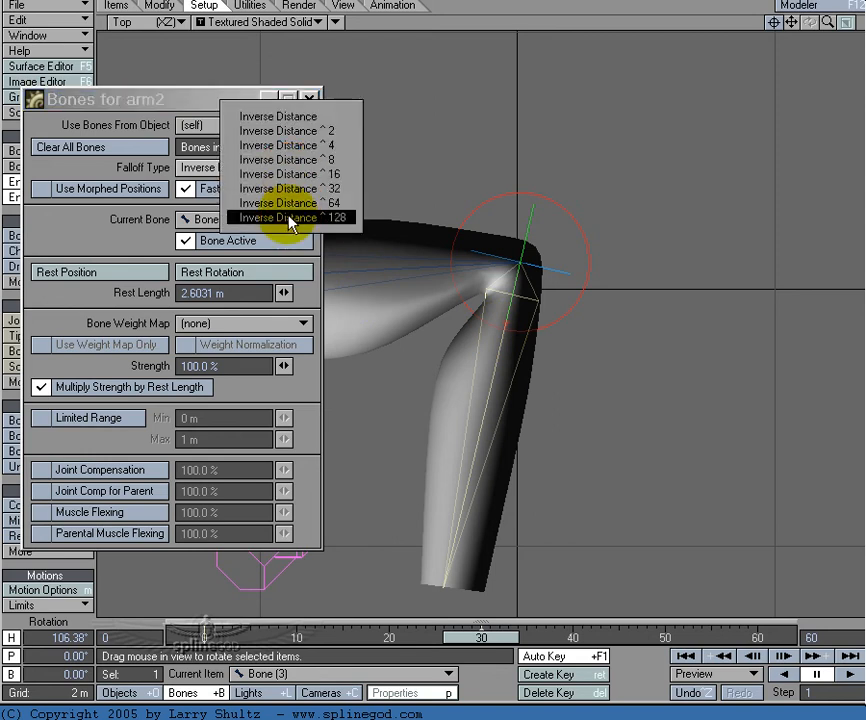
left_click(289, 218)
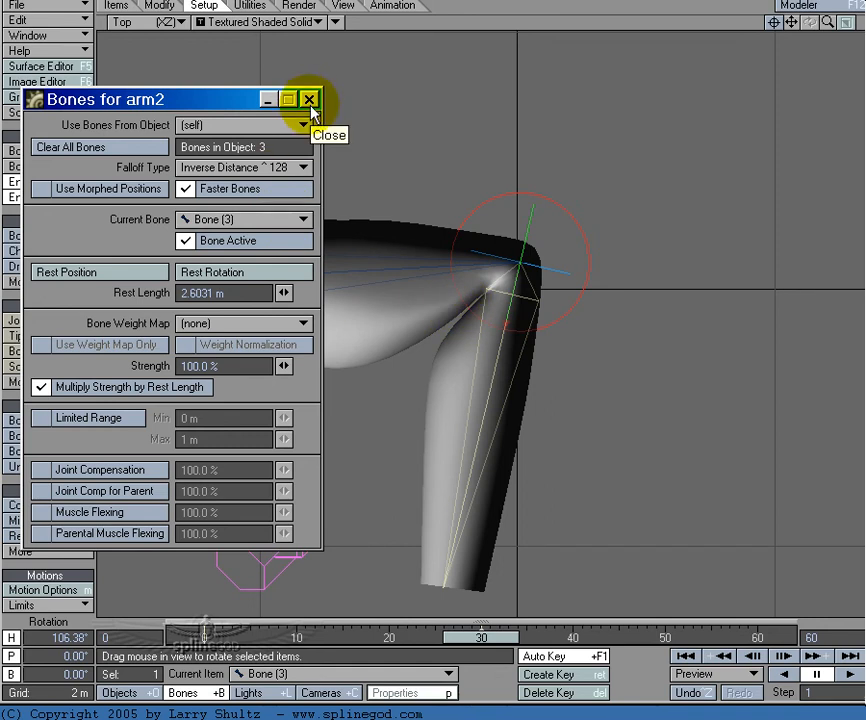
Step: Compare the elbow deformation with Faster Bones on and off, leave the option disabled and close the bone properties
left_click(185, 190)
left_click(185, 190)
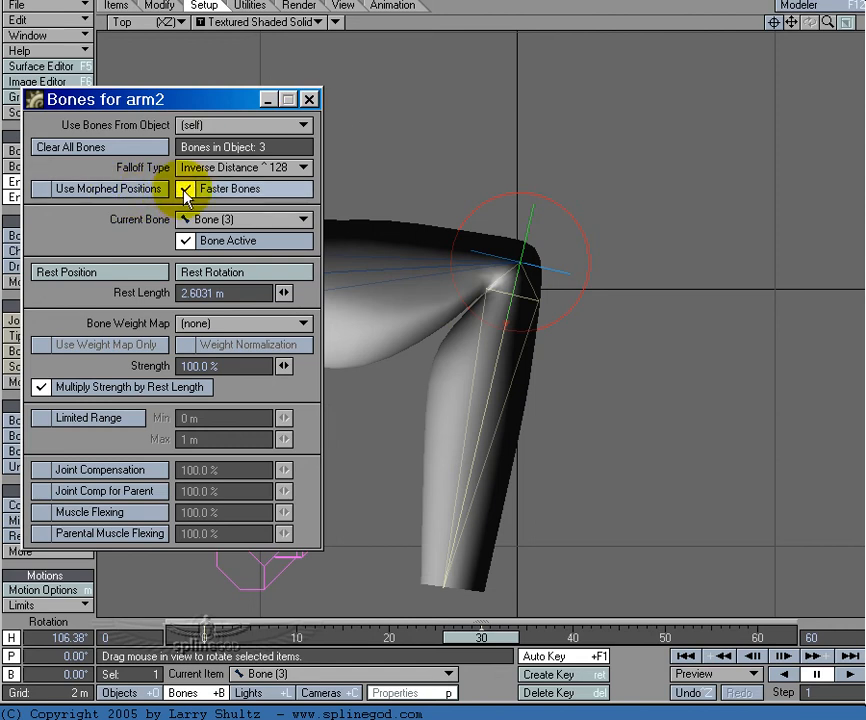
left_click(185, 190)
left_click(185, 190)
left_click(185, 190)
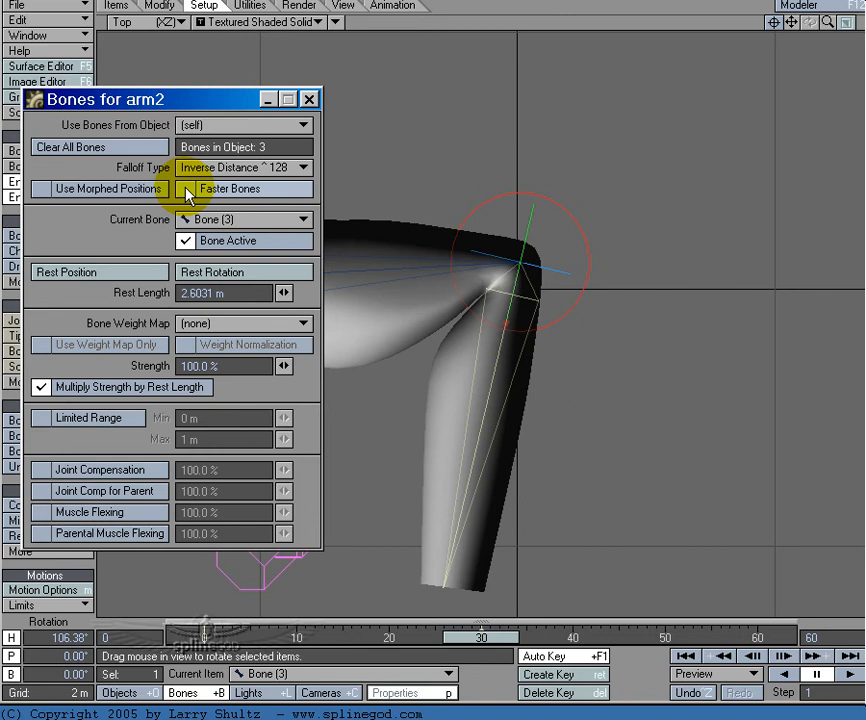
left_click(310, 100)
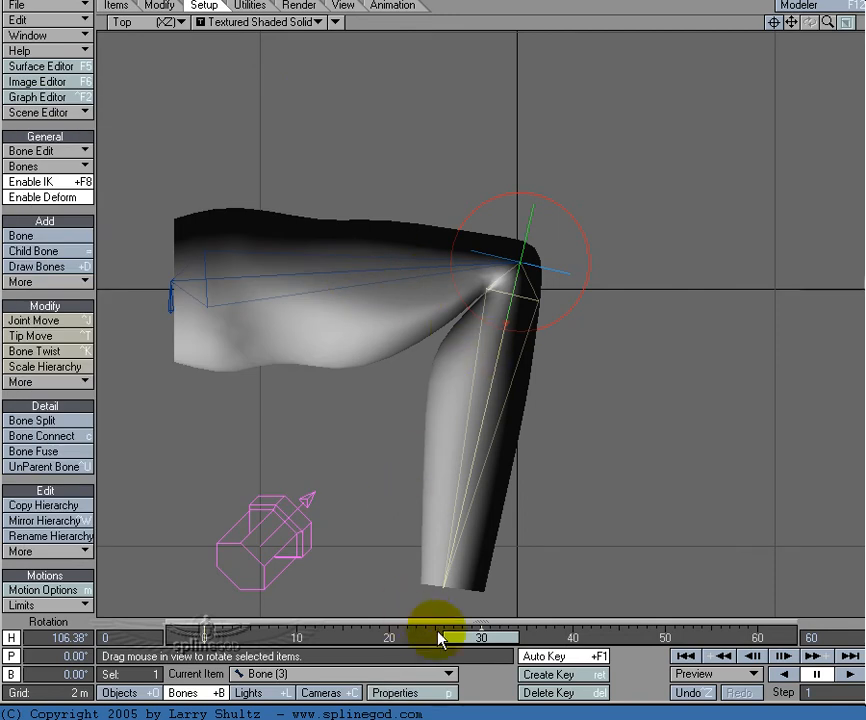
Step: Return to frame 0 and split the upper-arm bone into two new bones in Colinear mode
left_click_drag(480, 640, 204, 638)
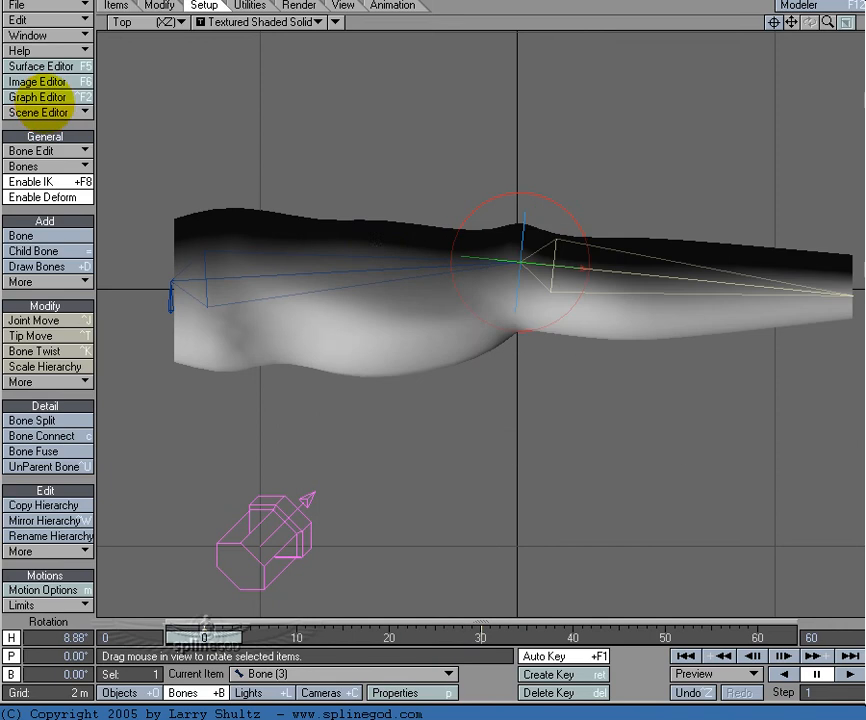
key("shift+o")
key("t")
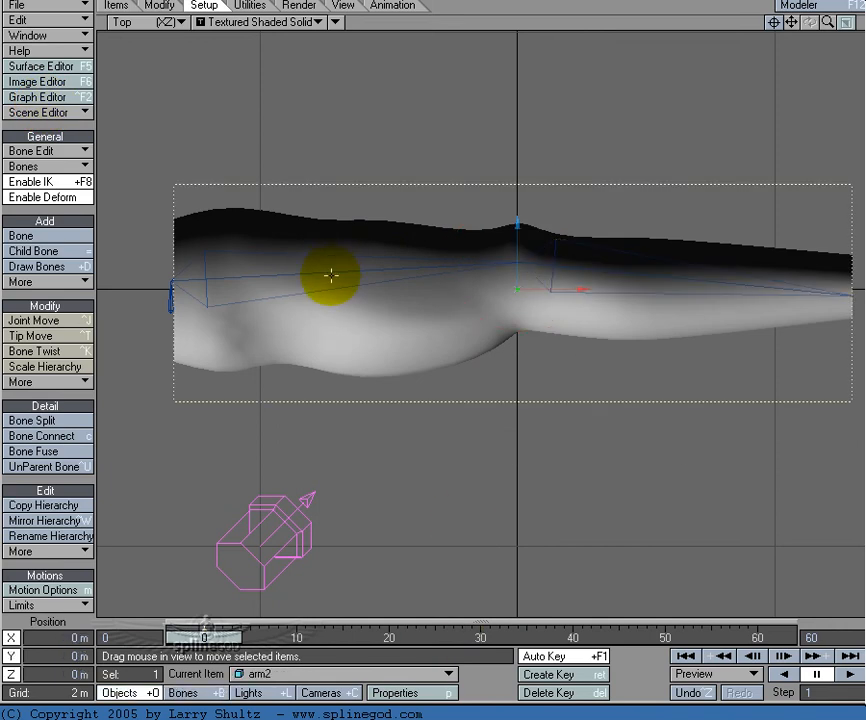
left_click(332, 272)
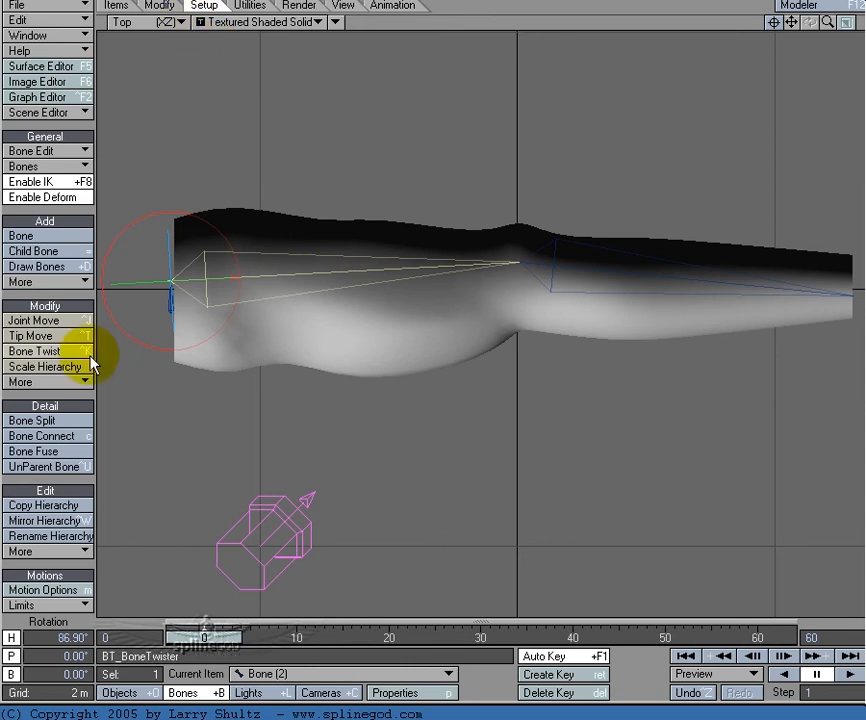
left_click(73, 424)
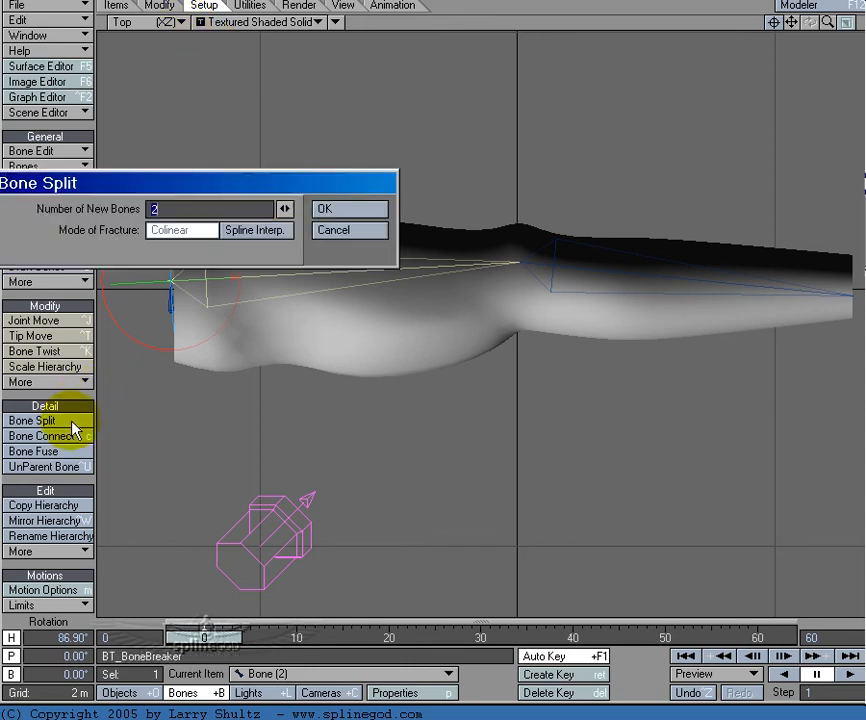
left_click(346, 208)
Step: Split the forearm bone into two new bones in Colinear mode
left_click(603, 273)
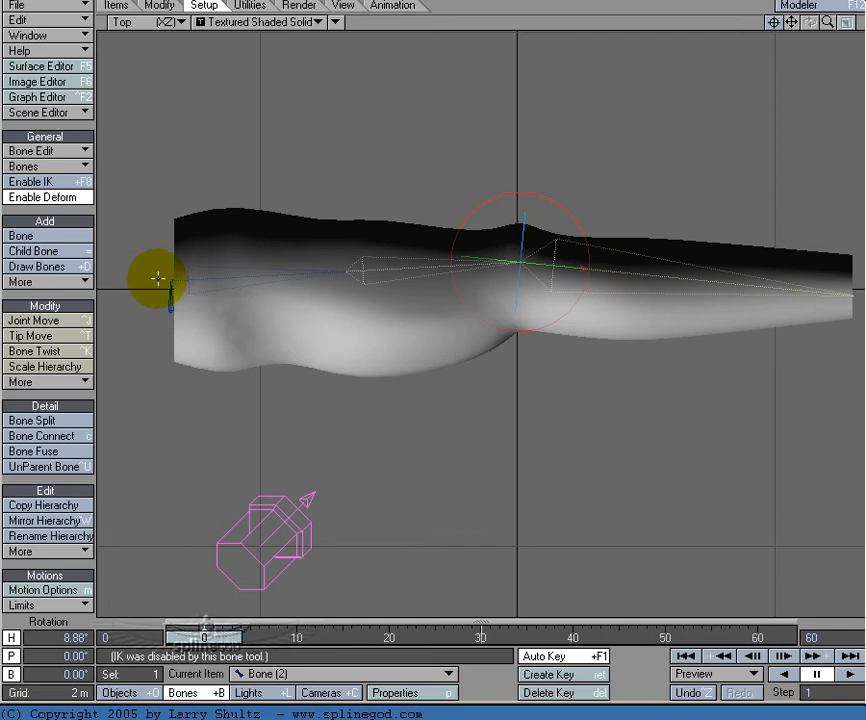
left_click(80, 418)
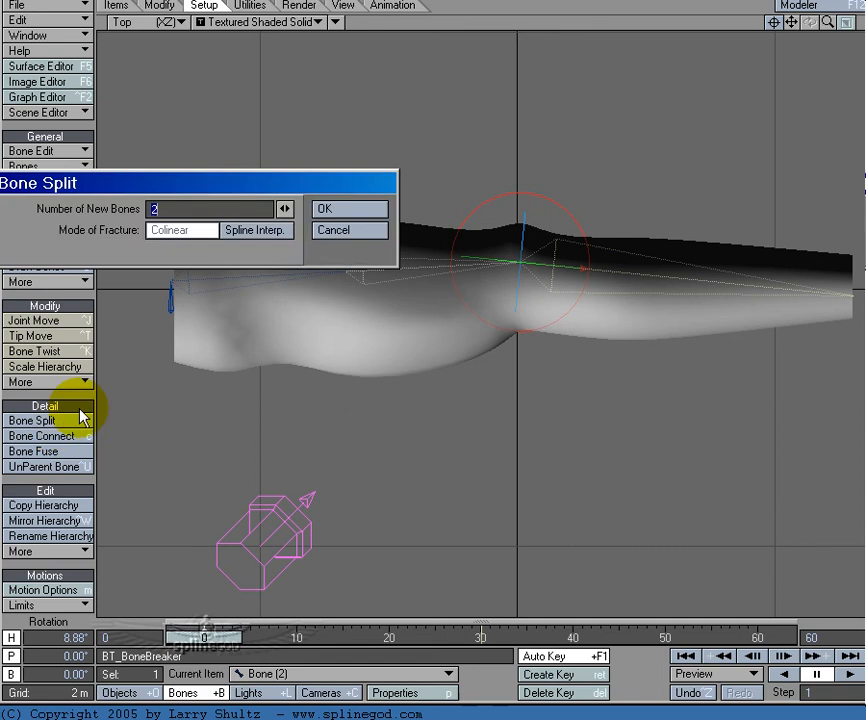
left_click(381, 214)
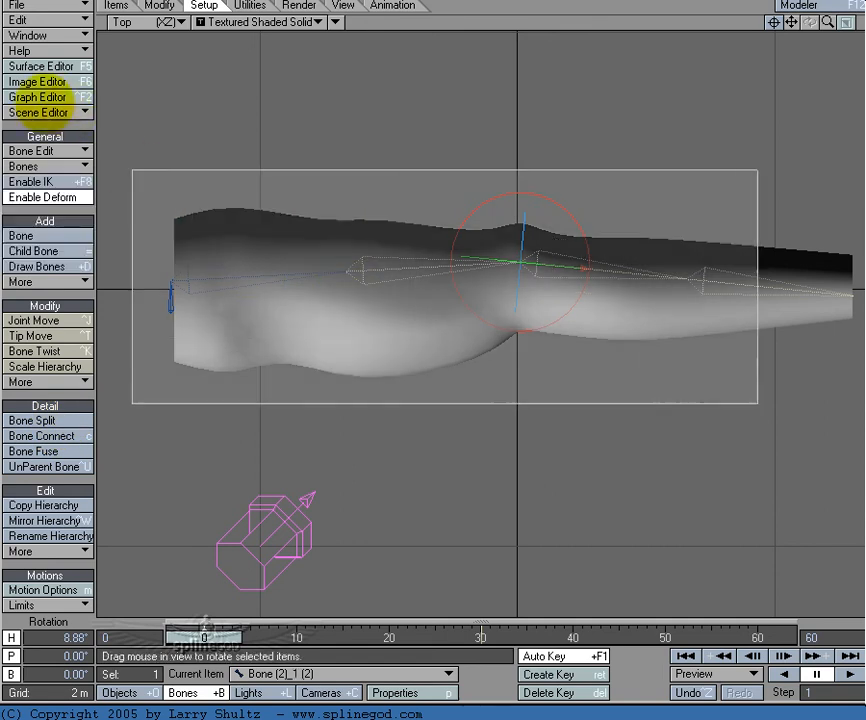
Step: Select and activate all five arm bones, then select only the upper-arm bone nearest the elbow
left_click_drag(44, 100, 131, 162)
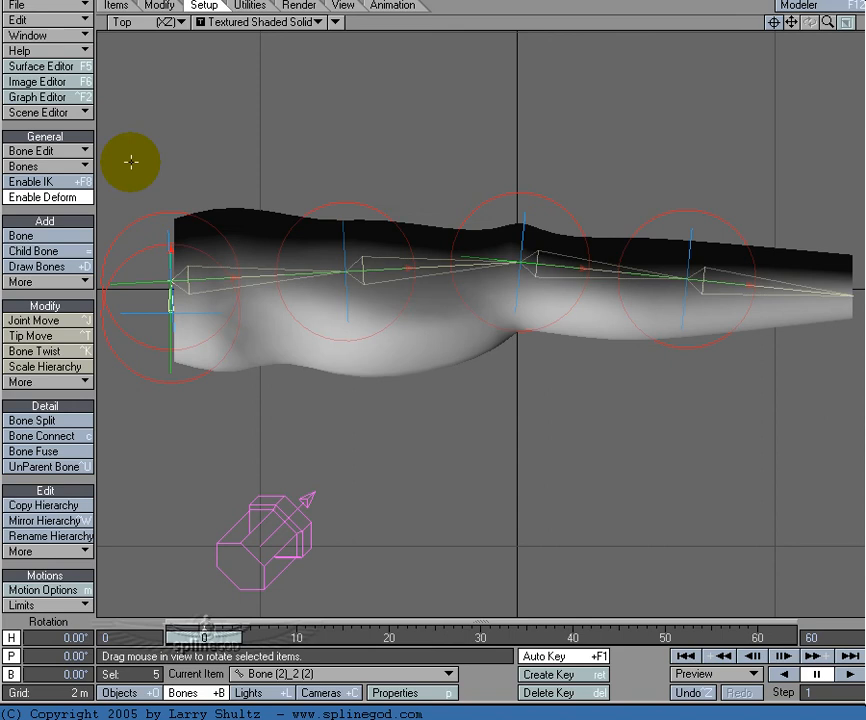
key("shift+o")
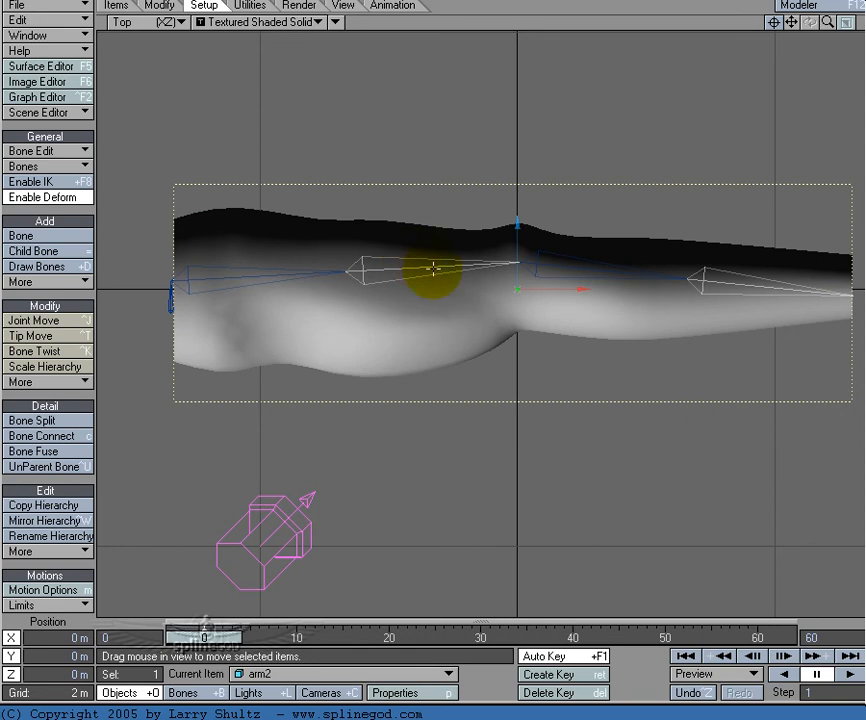
key("shift+b")
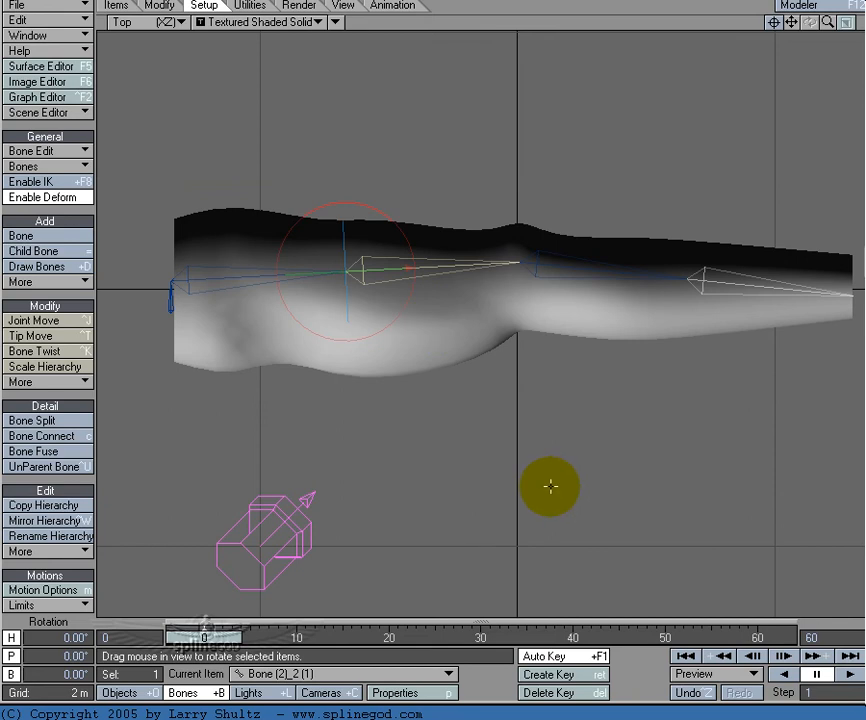
Step: Try rotating the upper-arm bone nearest the elbow at frame 0, and undo the rotation
right_click_drag(589, 481, 40, 96)
right_click_drag(63, 104, 862, 90)
right_click_drag(22, 90, 46, 101)
key("ctrl+z")
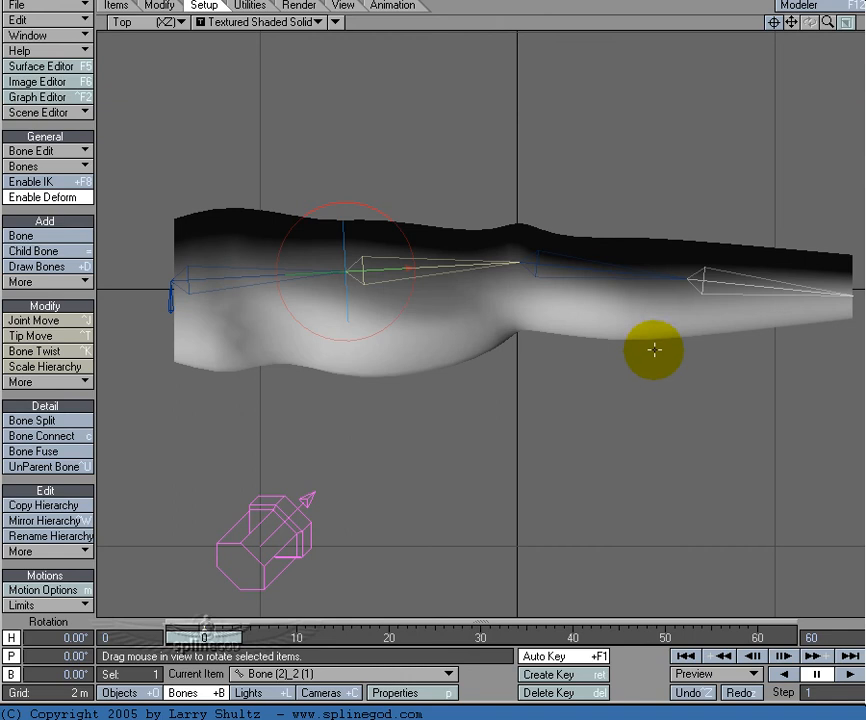
Step: Go to frame 30, try twisting the outer forearm bone to a bank of 29.80° with the elbow bent, and undo the twist
left_click(565, 268)
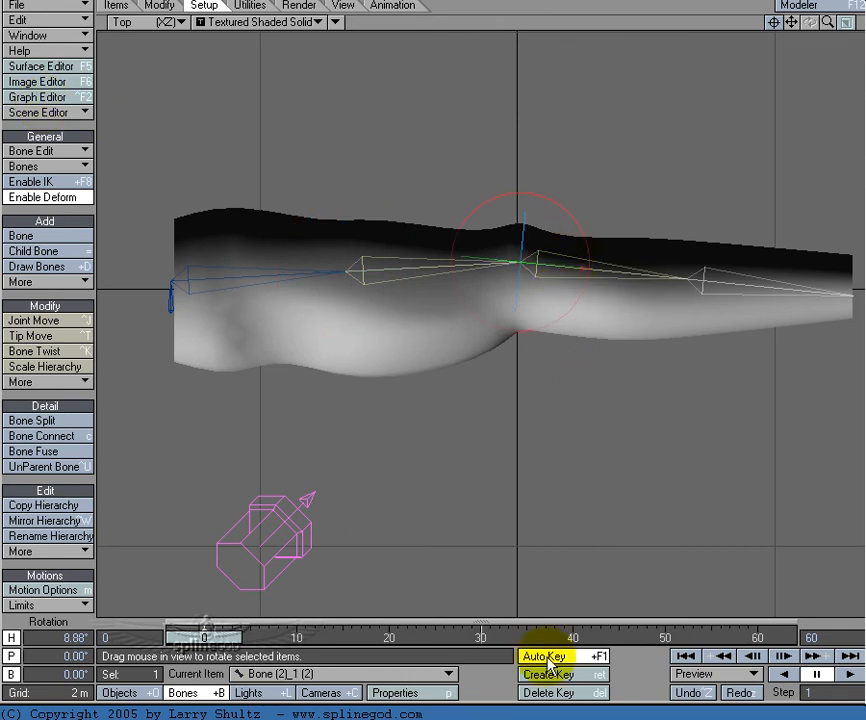
left_click(485, 638)
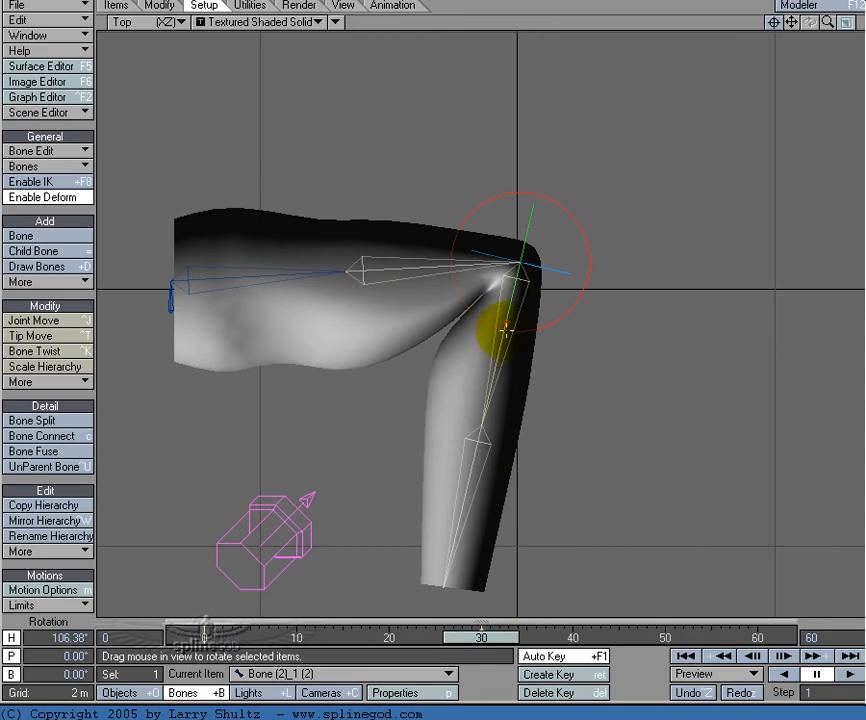
left_click(483, 440)
right_click_drag(485, 442, 77, 97)
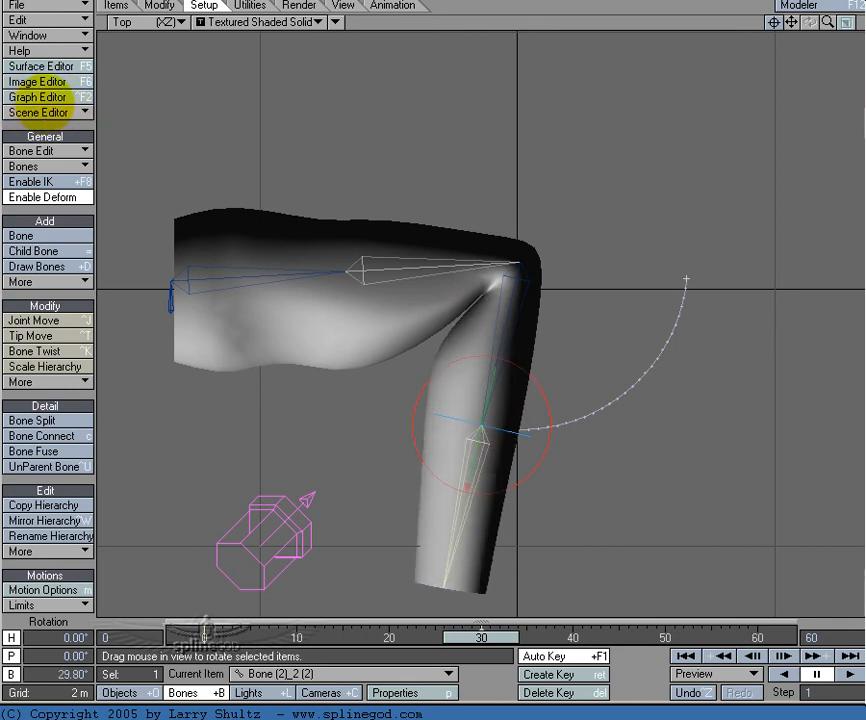
key("ctrl+z")
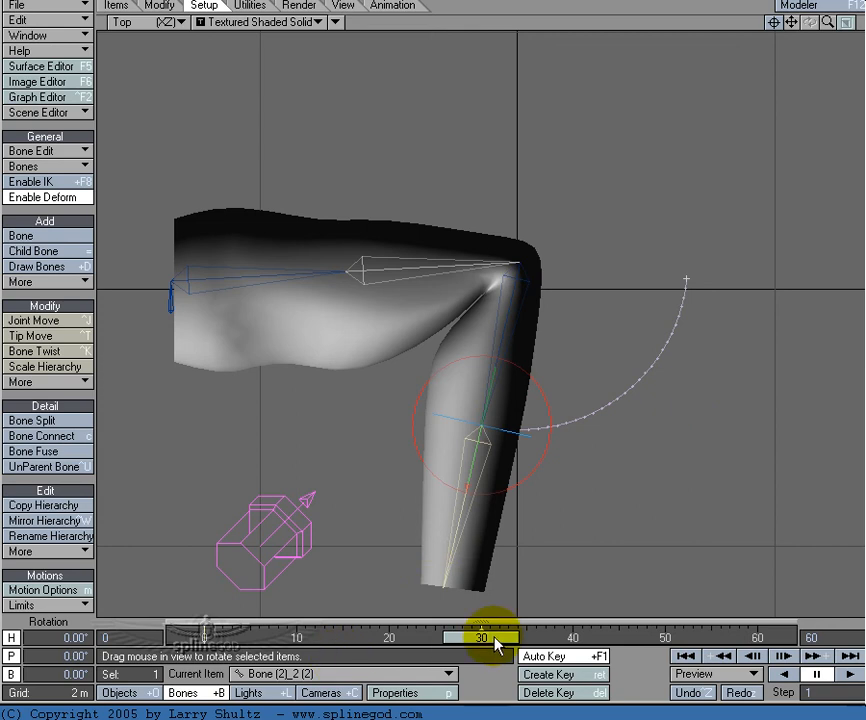
Step: Delete the outer forearm bone's keyframe at frame 30 and return to frame 0
key("Delete")
key("Return")
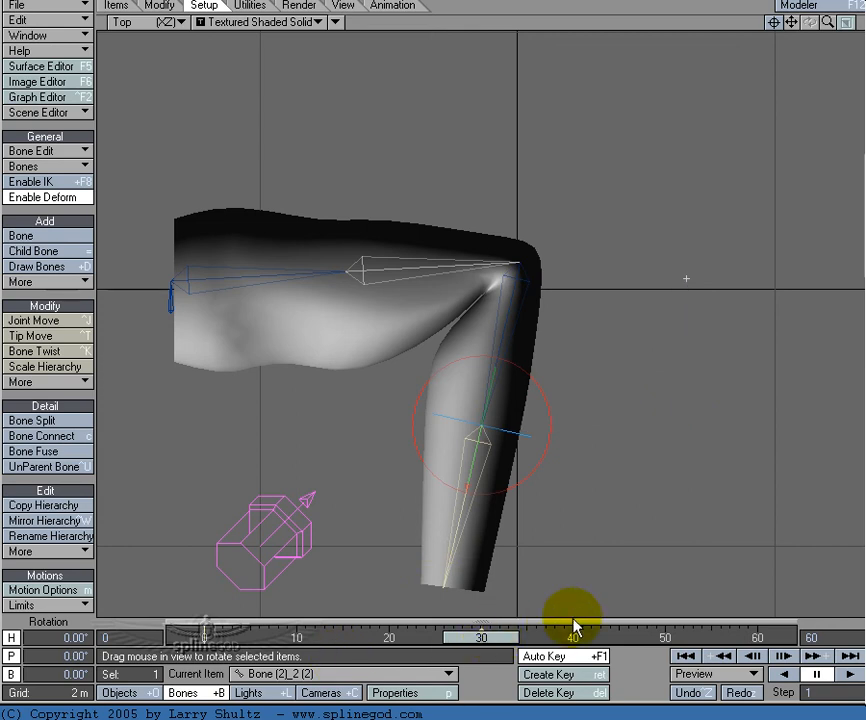
left_click_drag(483, 637, 204, 637)
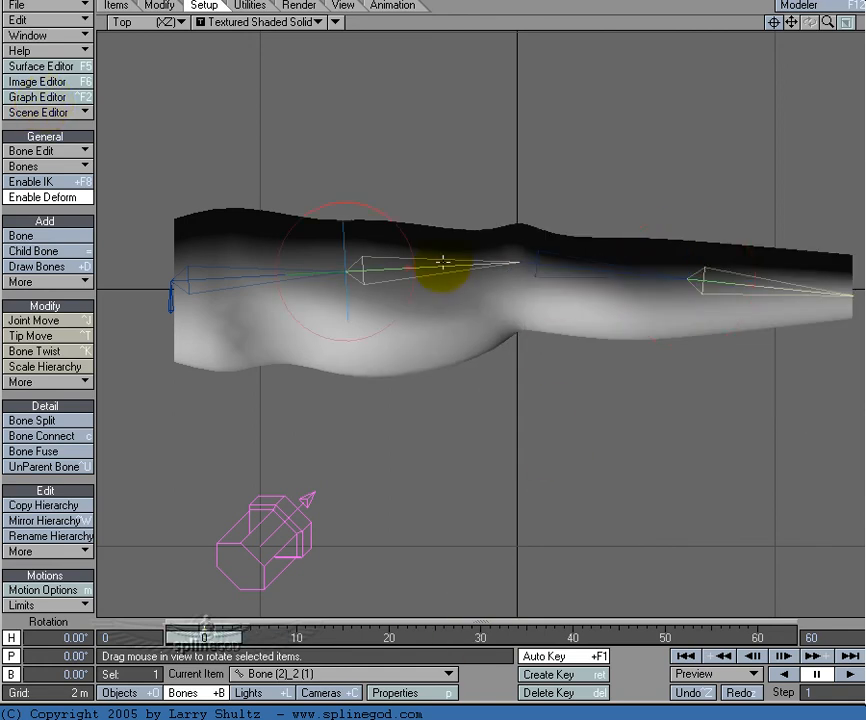
Step: Try twisting the outer forearm and elbow-side upper-arm bones together to a 53.60° bank in Perspective, undo it and return to the Top view
left_click(736, 286, "shift")
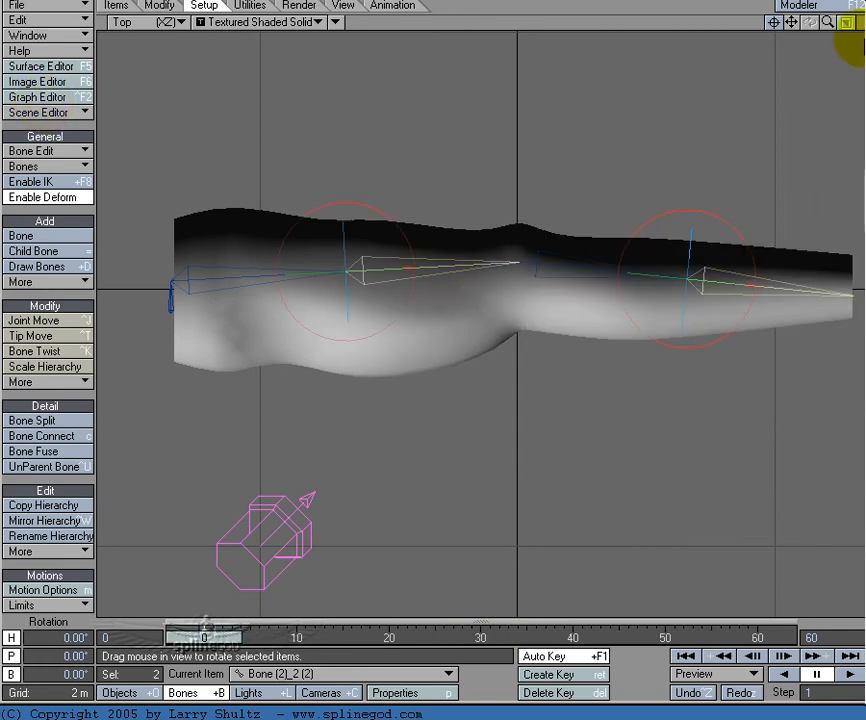
left_click_drag(812, 27, 660, 426)
right_click_drag(660, 426, 56, 104)
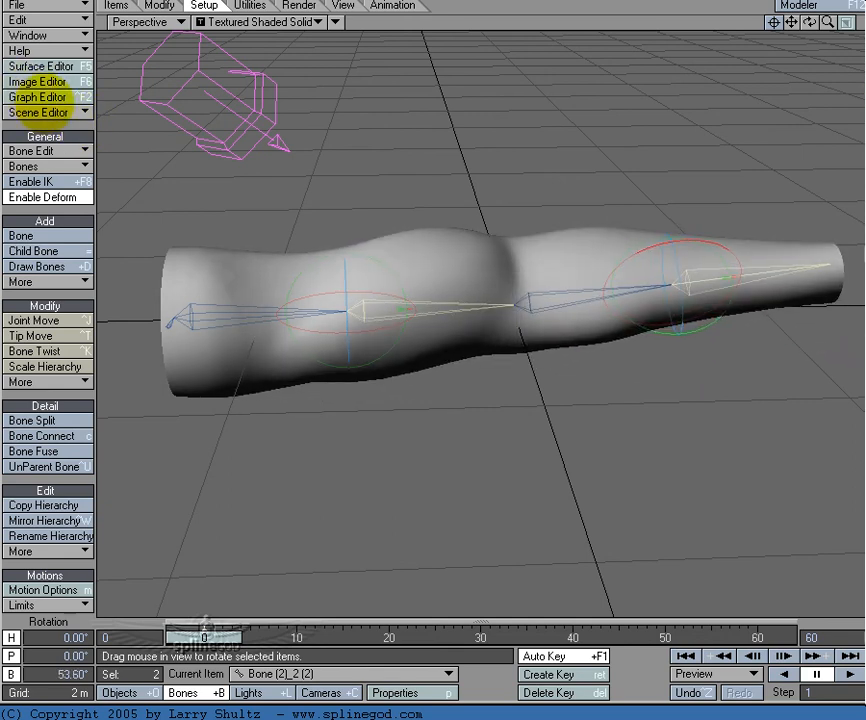
mouse_move(210, 638)
left_mouse_down()
mouse_move(518, 638)
mouse_move(206, 640)
left_mouse_up()
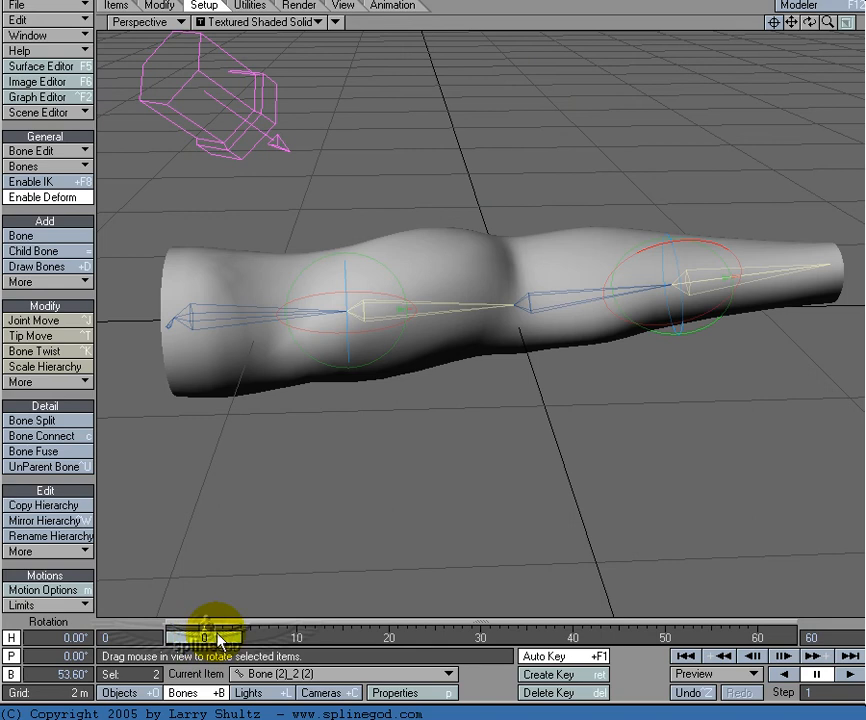
key("ctrl+z")
key("2")
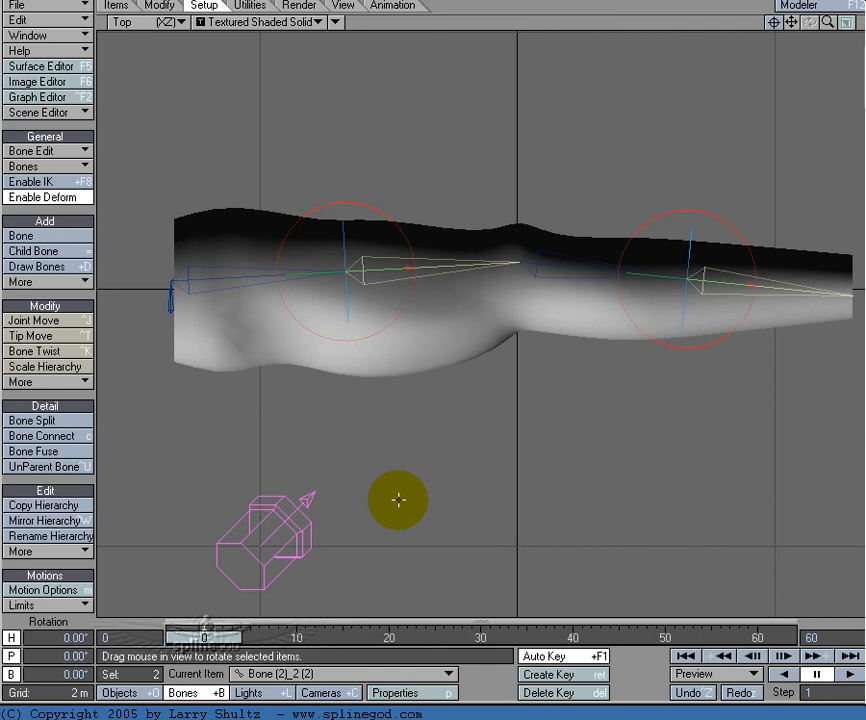
Step: Examine the bent elbow at frame 30, return to frame 0 and examine the elbow joint on the straight arm
left_click(481, 638)
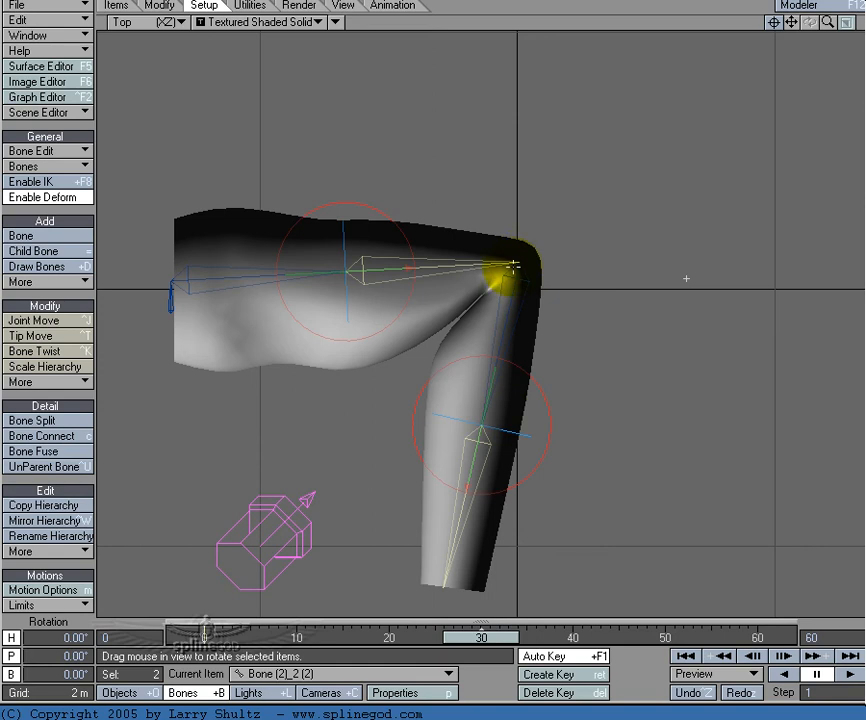
left_click_drag(485, 638, 204, 638)
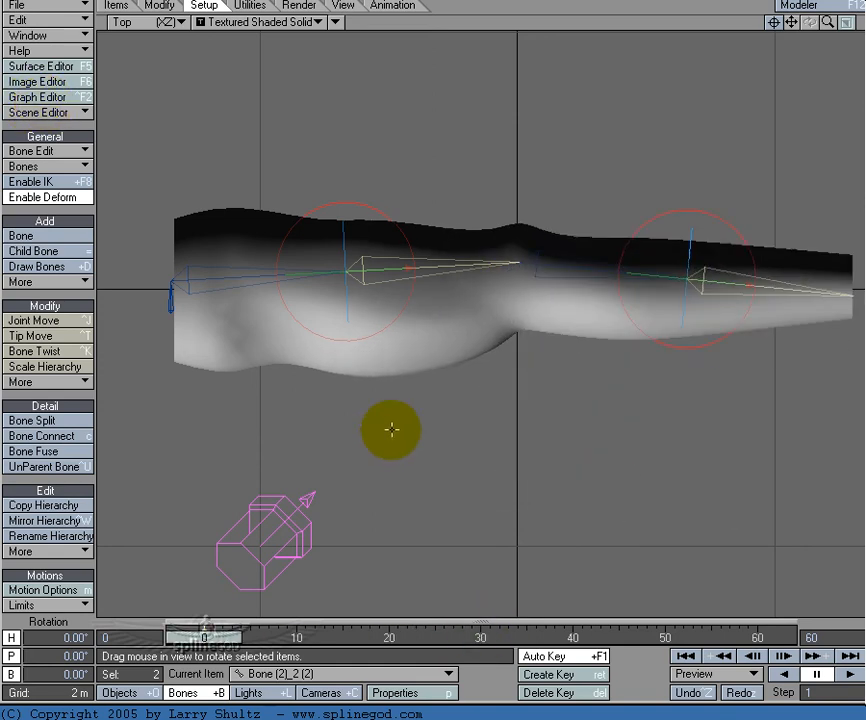
left_click_drag(418, 421, 347, 464, "alt")
left_click_drag(430, 407, 451, 376, "alt")
Step: Select the upper-arm bone nearest the elbow and lower its tip slightly at the elbow with Tip Move
left_click(485, 282)
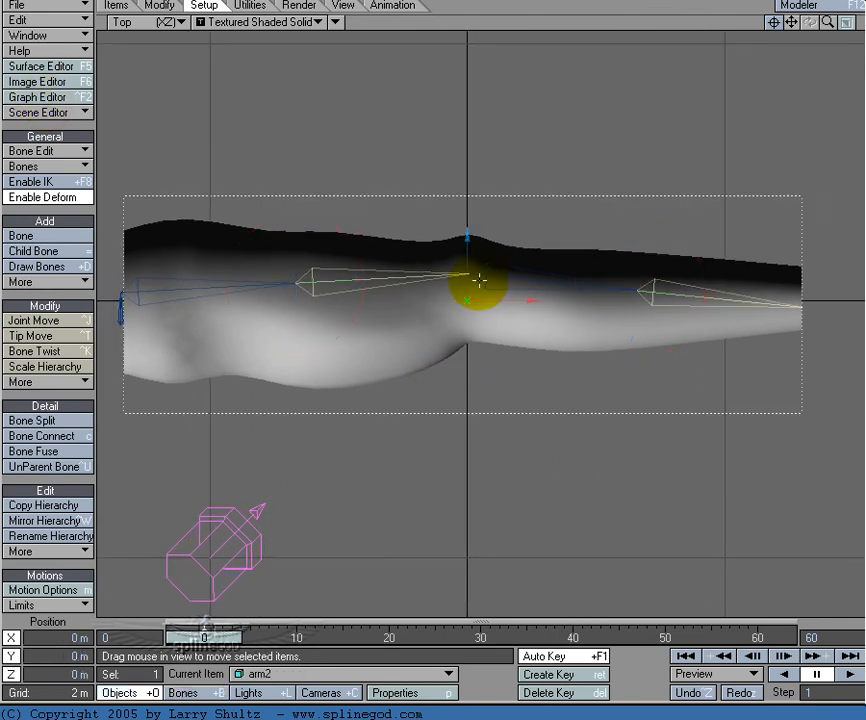
key("shift+b")
key("y")
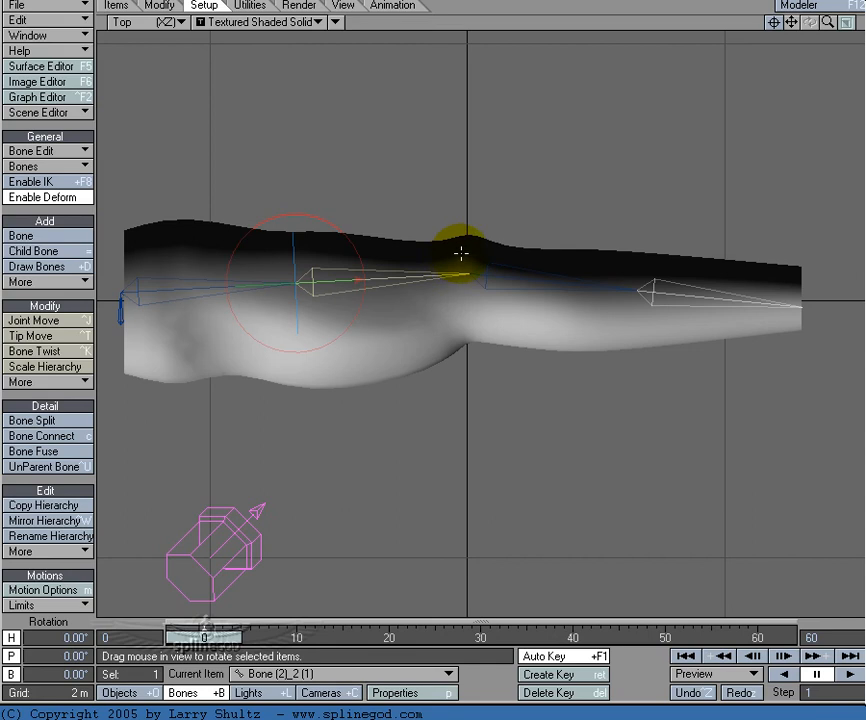
left_click_drag(232, 638, 205, 638)
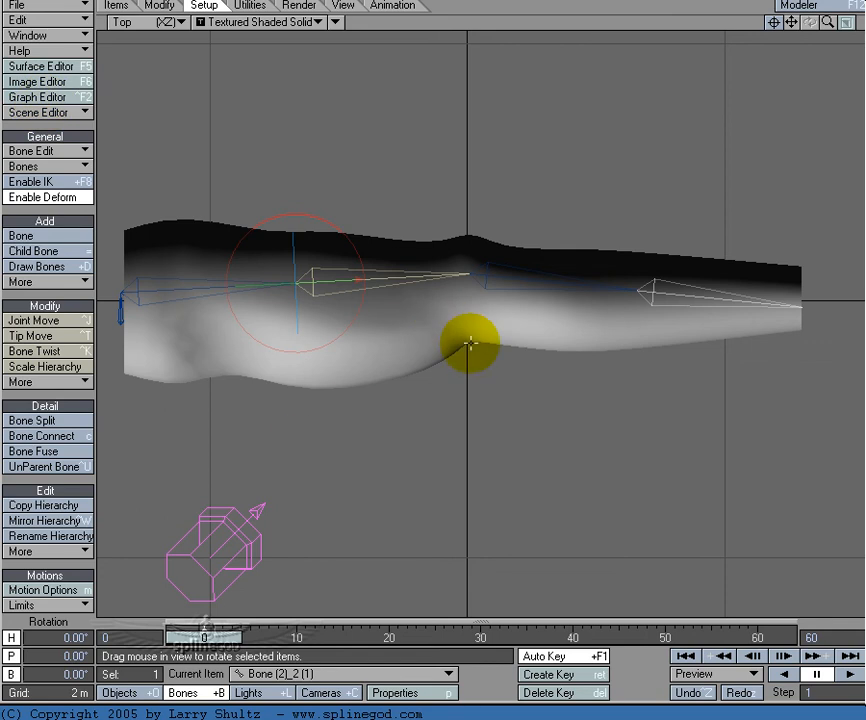
left_click(493, 276)
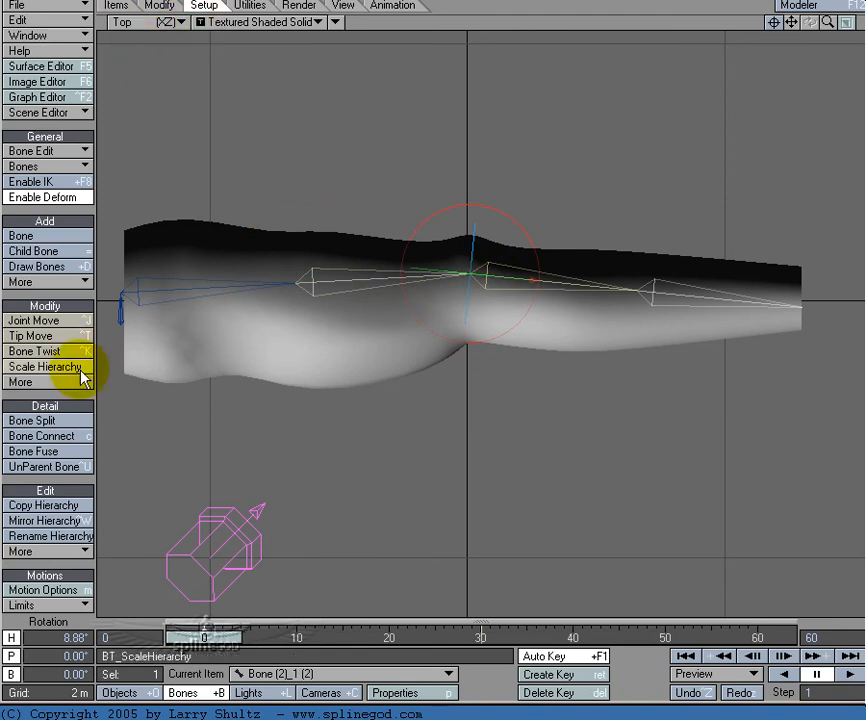
left_click(348, 284)
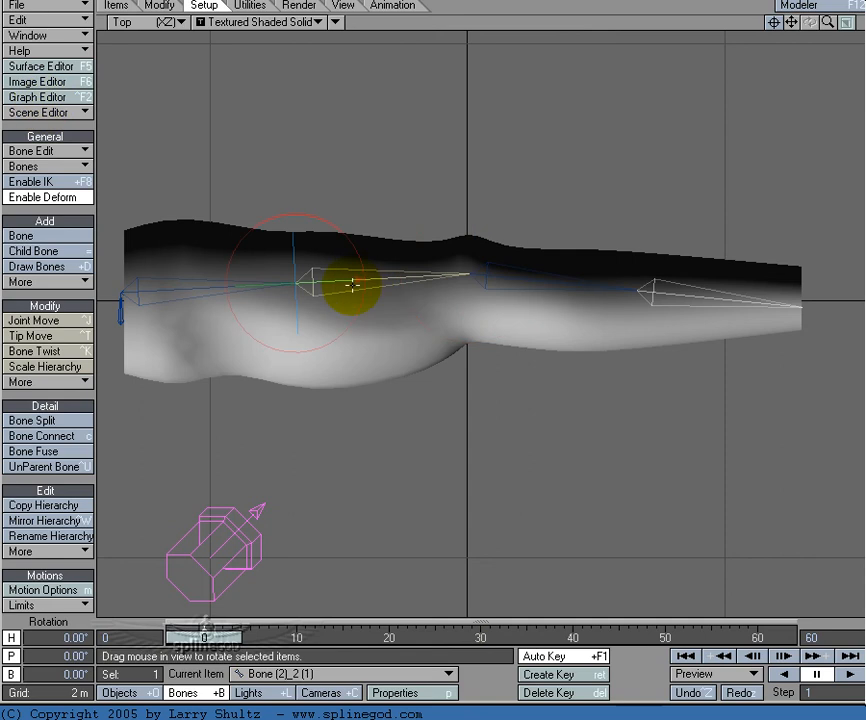
left_click(74, 337)
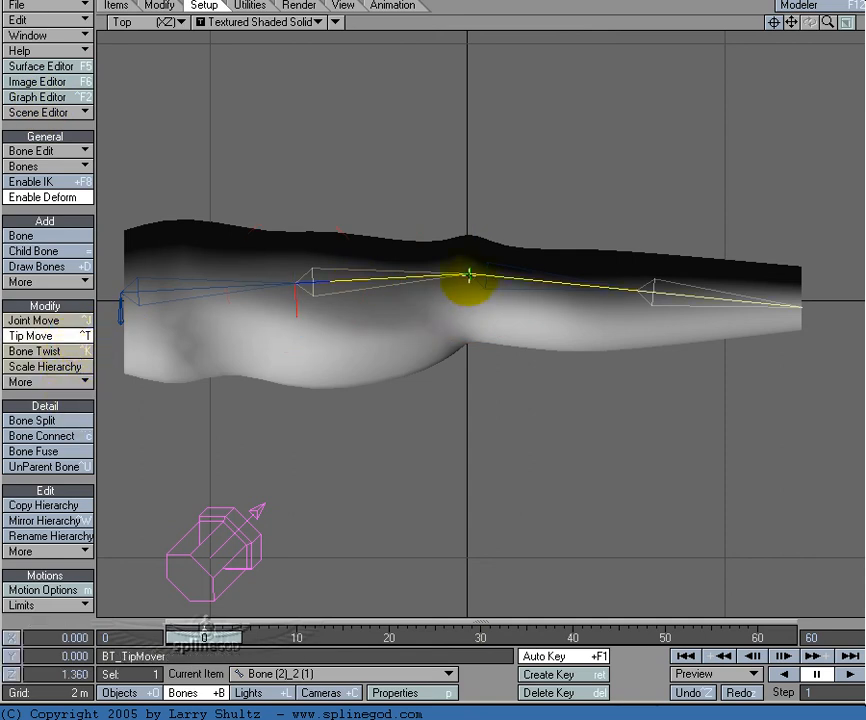
left_click_drag(468, 274, 465, 287)
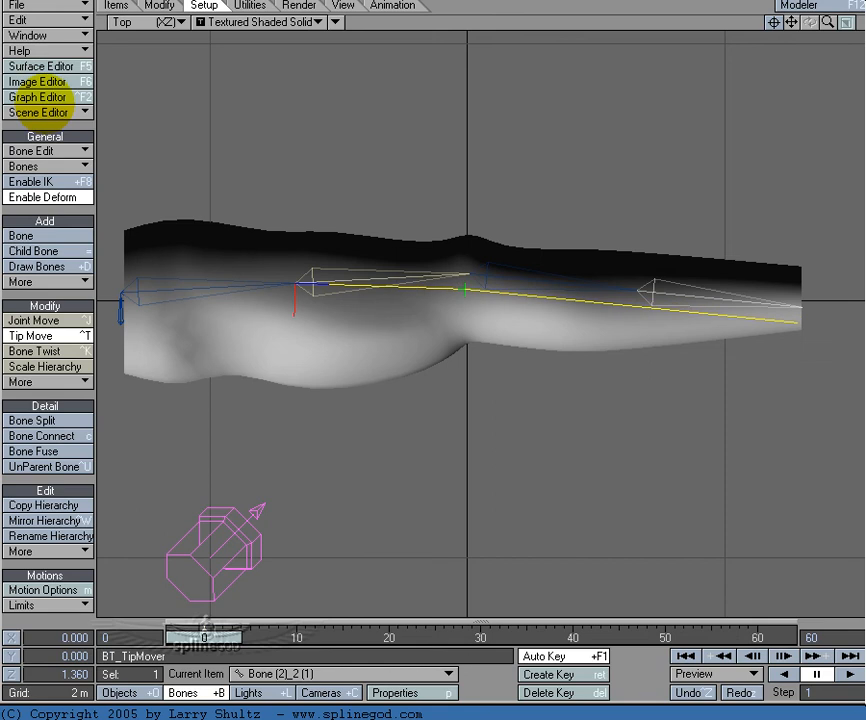
key("space")
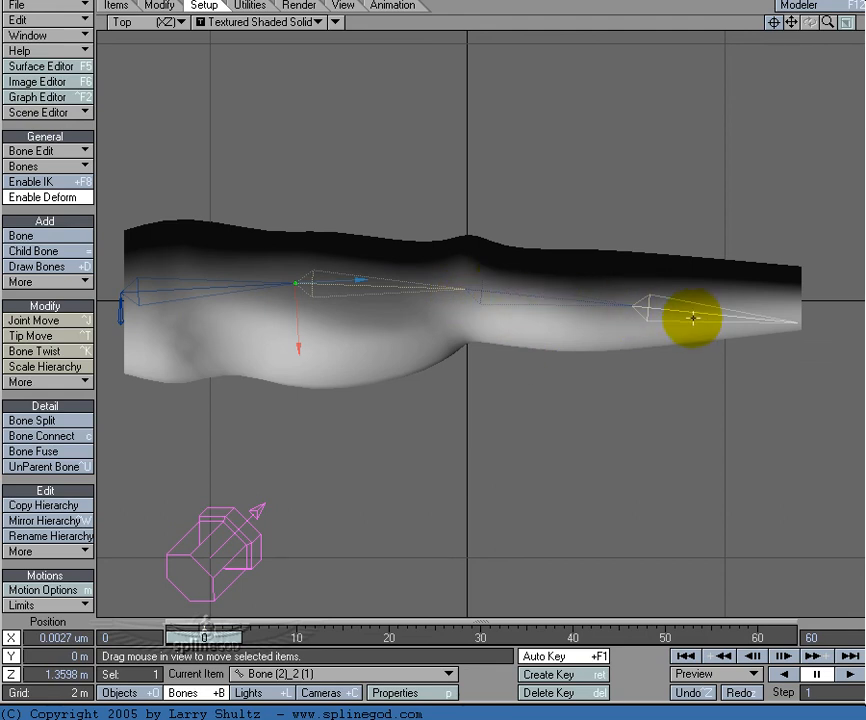
Step: Select the inner forearm bone and raise its tip with Tip Move to realign the forearm with the arm mesh
left_click(598, 303)
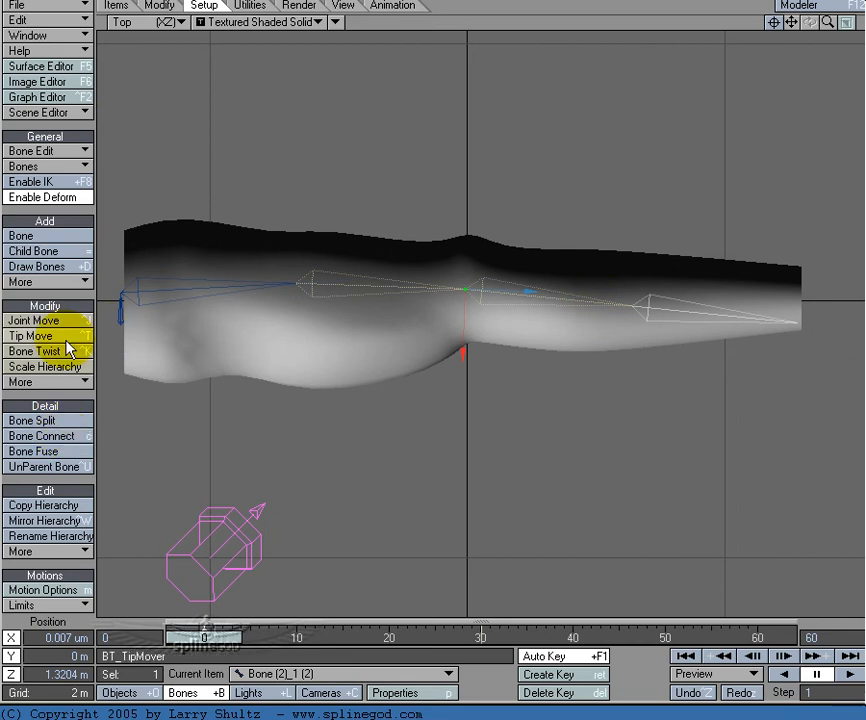
left_click(35, 336)
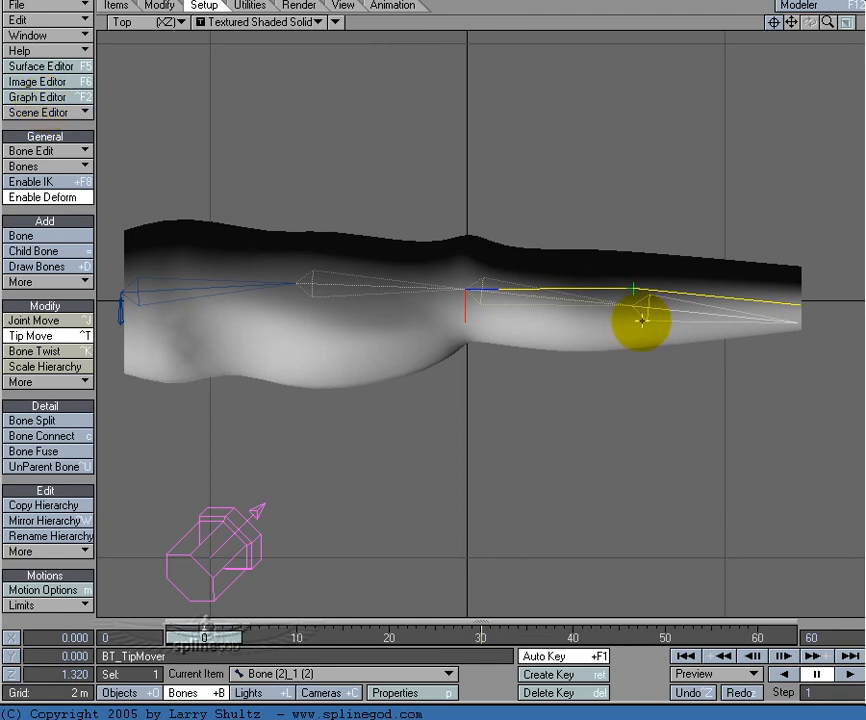
key("t")
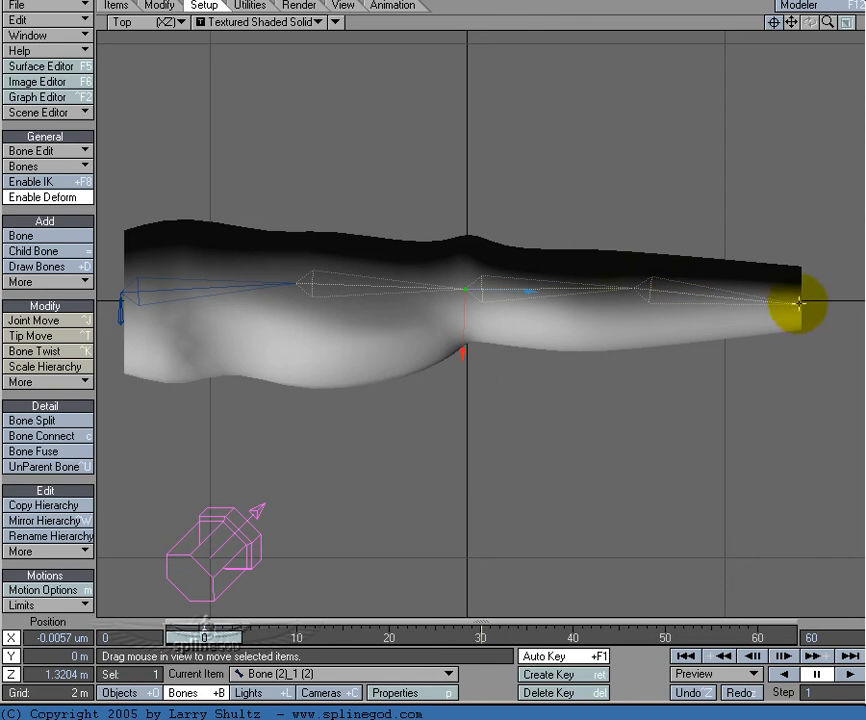
Step: Select both forearm bones and lower the joint between them slightly with Joint Move so they line up
right_click_drag(599, 235, 660, 330, "shift")
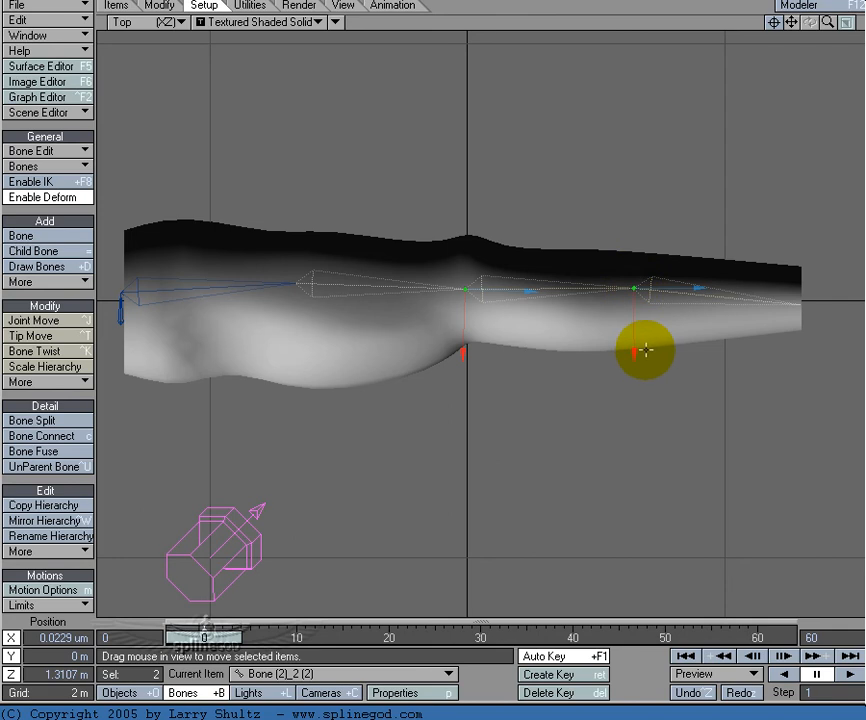
key("ctrl+j")
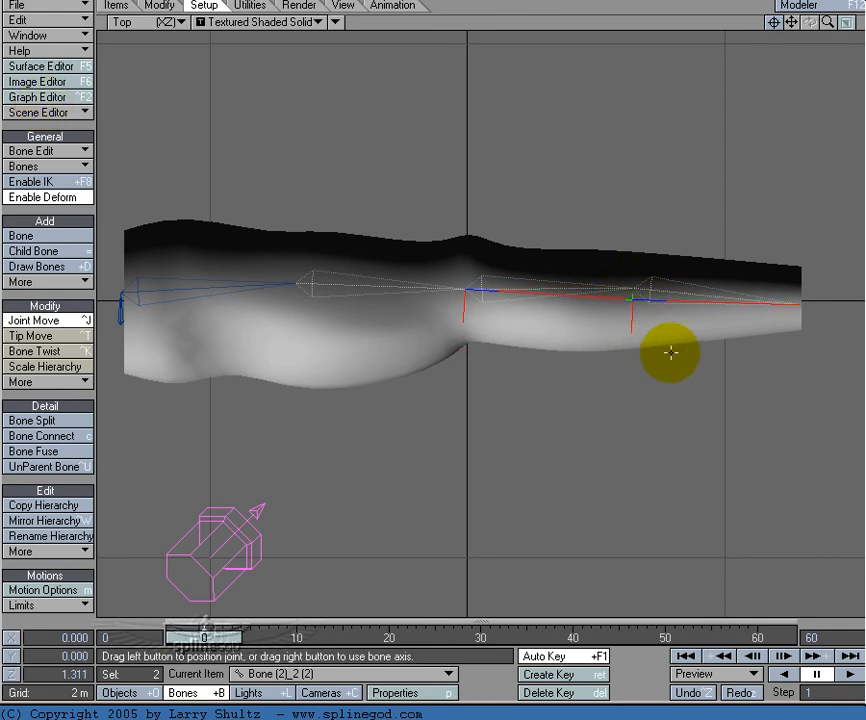
key("t")
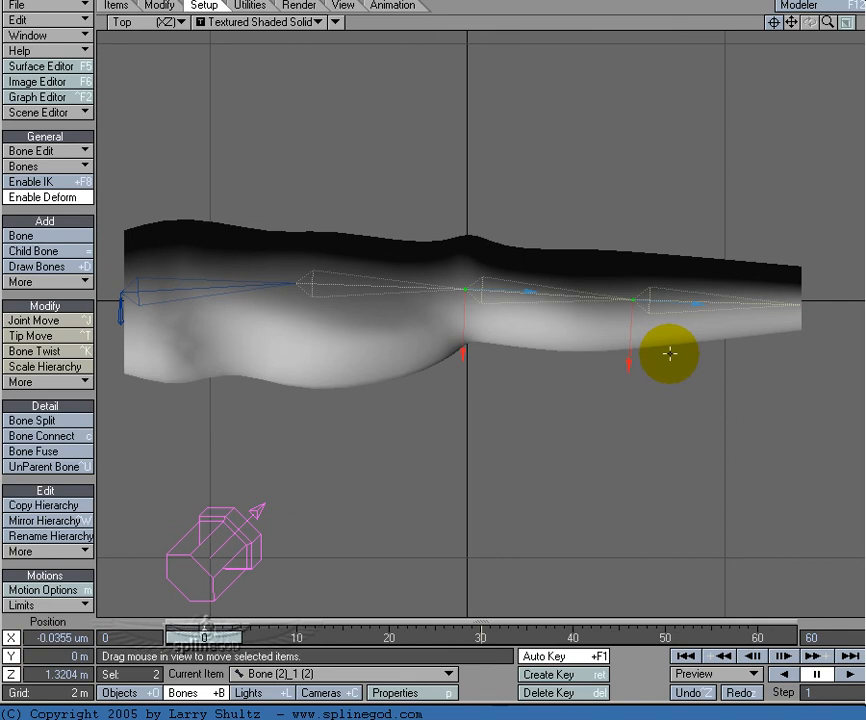
Step: Select all five arm bones and activate them in their adjusted rest positions
left_click(45, 100)
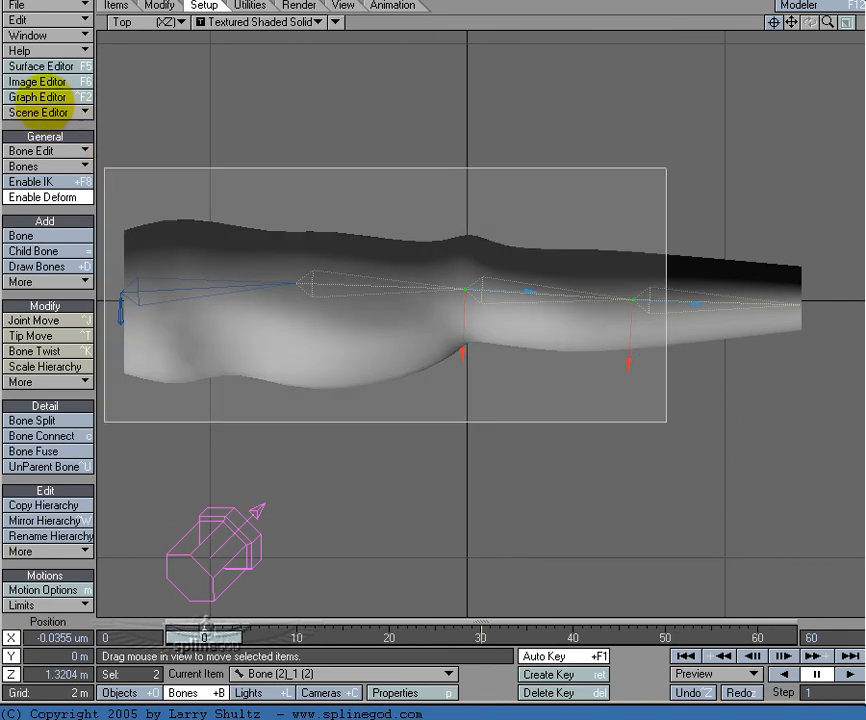
right_click_drag(666, 422, 804, 423)
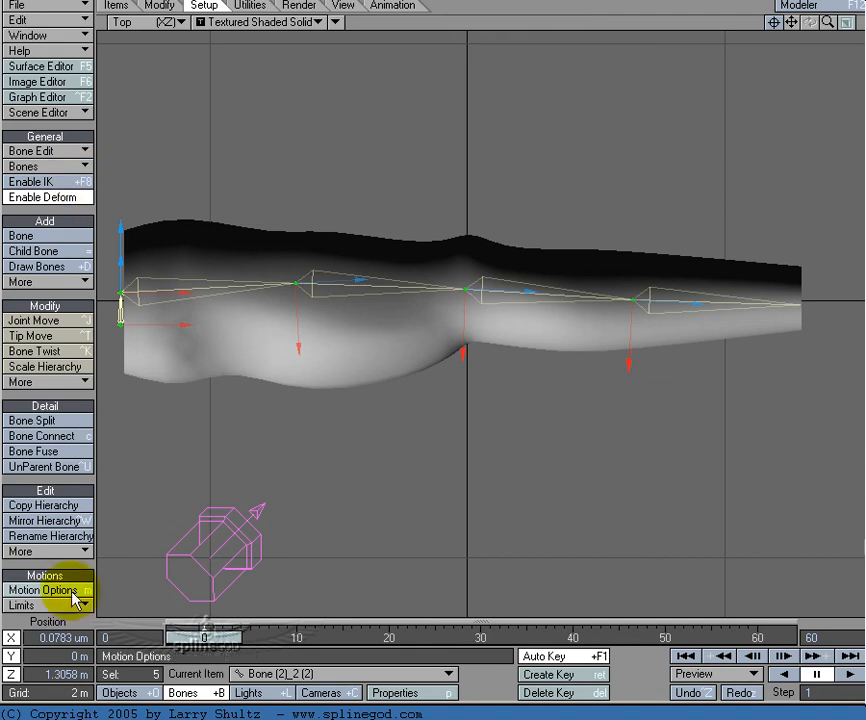
Step: Scrub to the bent pose at frame 28 and compare the arm with its bones deactivated and reactivated
left_click_drag(204, 637, 183, 640)
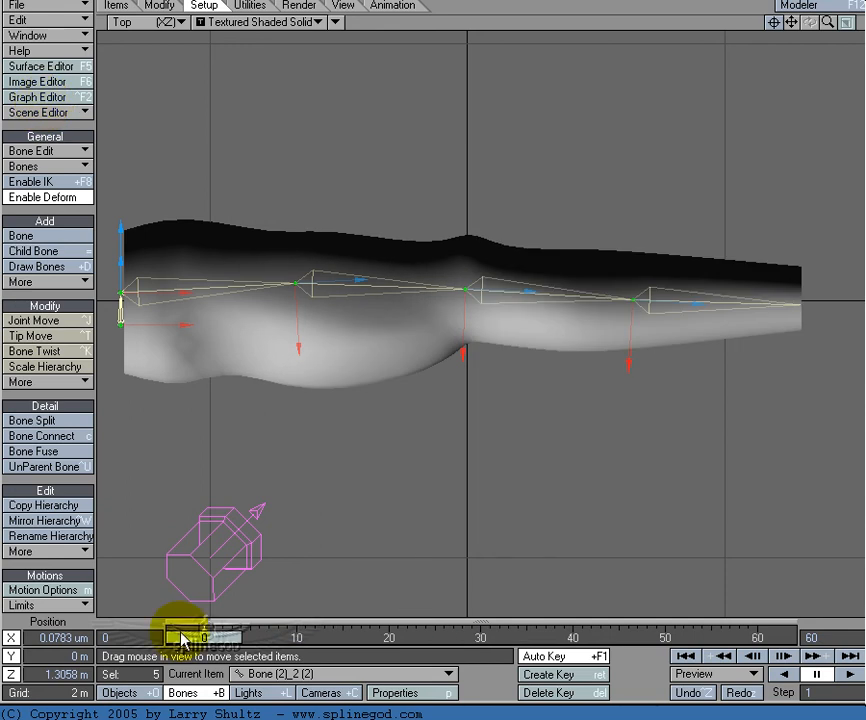
left_click_drag(183, 640, 462, 637)
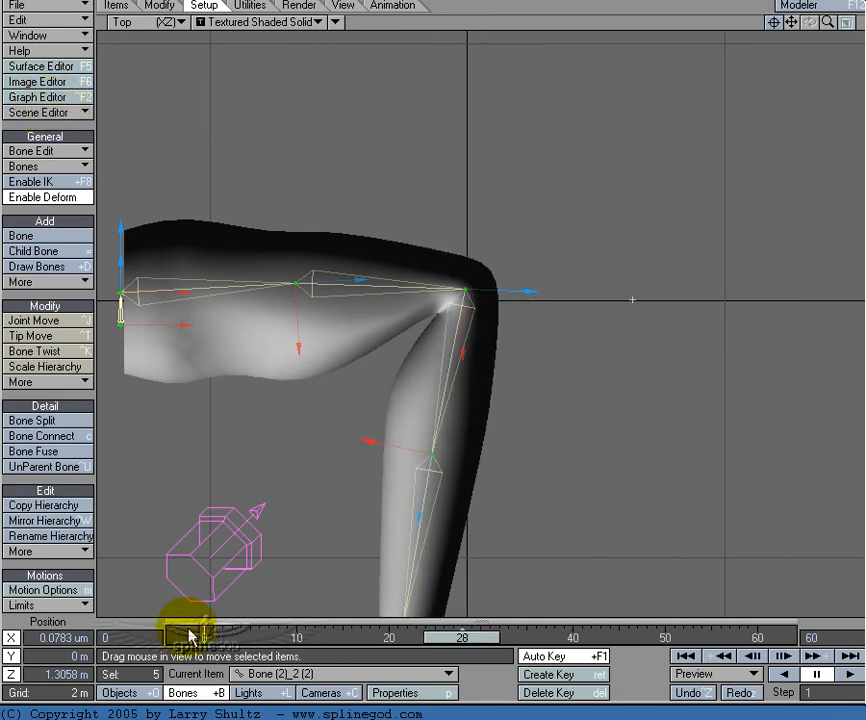
key("ctrl+r")
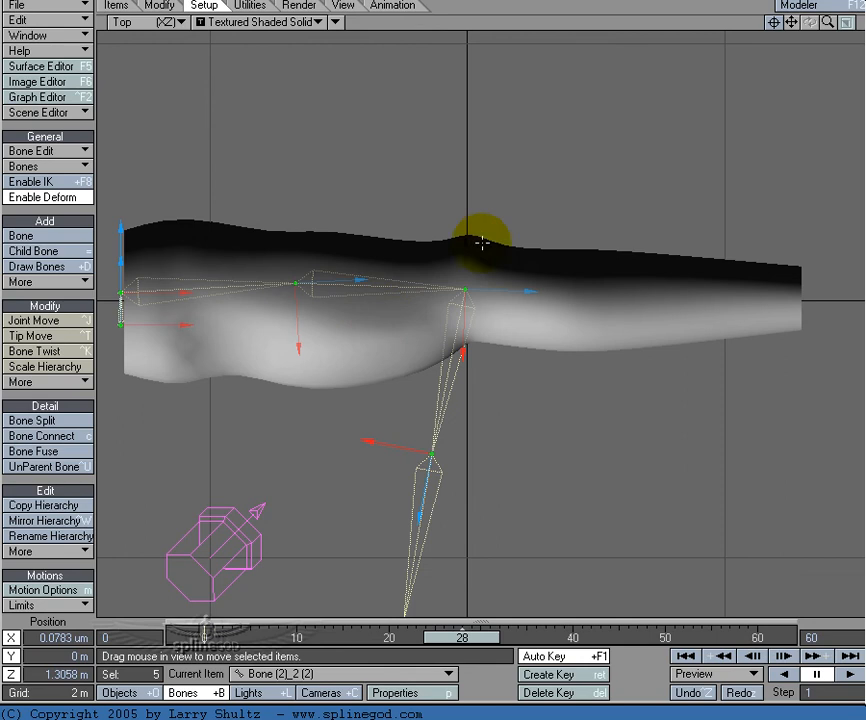
key("ctrl+r")
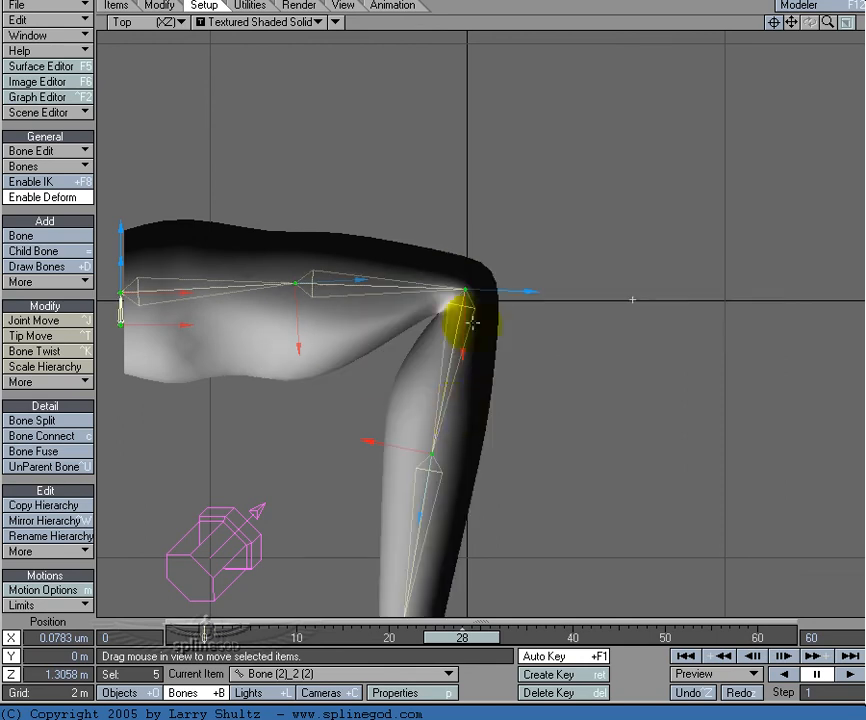
Step: Step through the frames up to frame 30 to examine the elbow deformation
left_click_drag(460, 637, 453, 637)
key("Right")
key("Right")
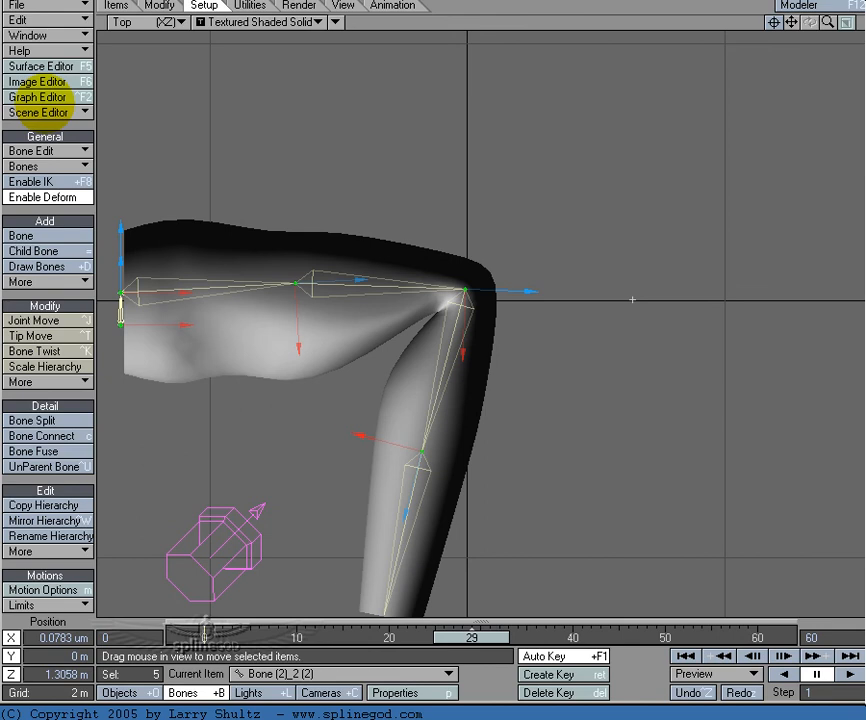
key("Right")
key("Right")
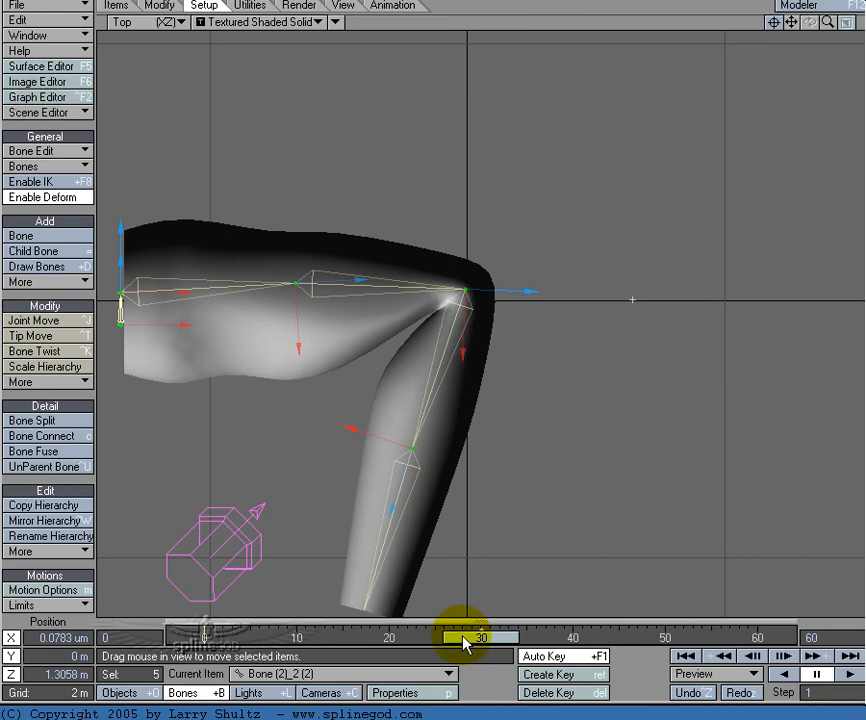
Step: Scrub between the rest pose at frame 0 and the bent pose near frame 29 to compare the elbow deformation
left_click(463, 641)
left_click_drag(461, 637, 203, 637)
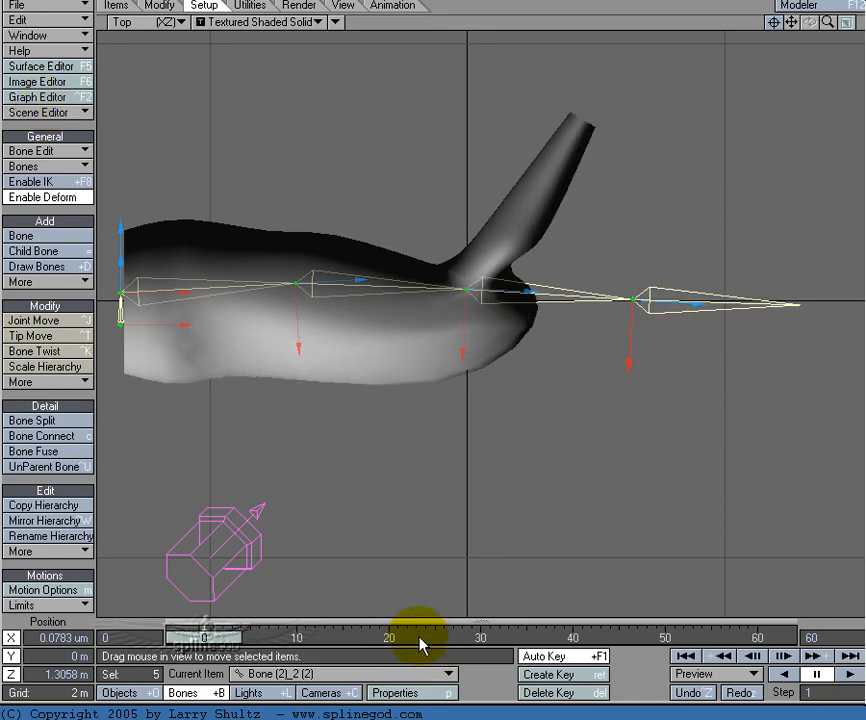
left_click_drag(209, 634, 472, 637)
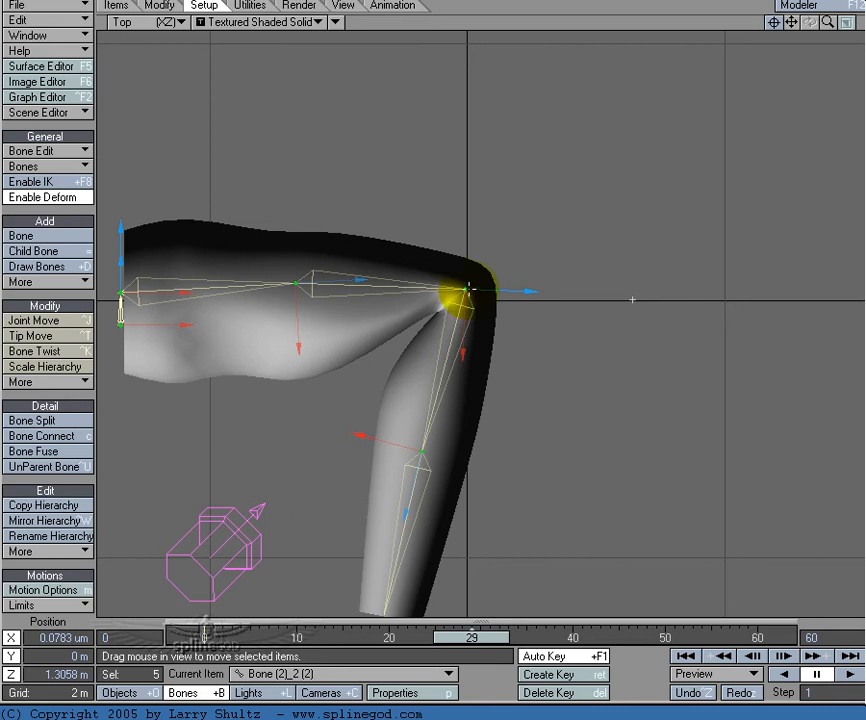
left_click_drag(483, 638, 38, 100)
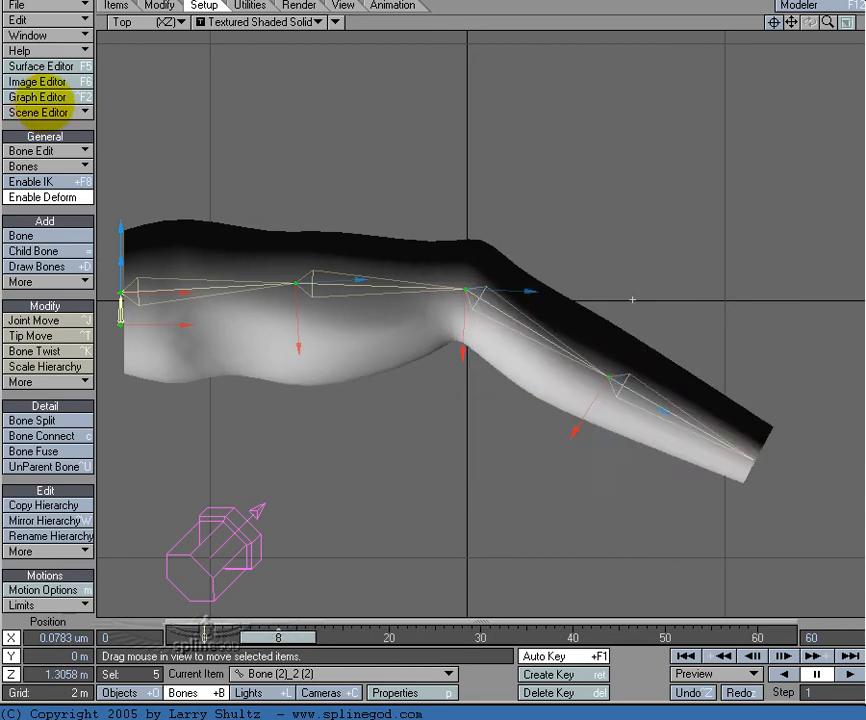
left_click_drag(278, 637, 204, 637)
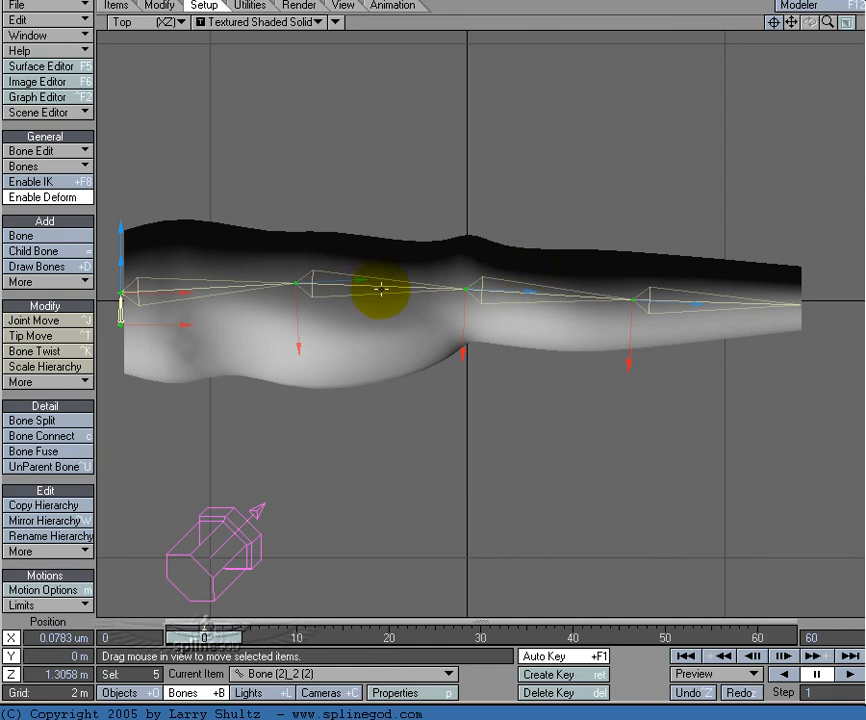
Step: Raise the tip of the second upper-arm bone toward the outer elbow with Joint Move, reactivate the bone and scrub through the bend
key("shift+o")
key("shift+b")
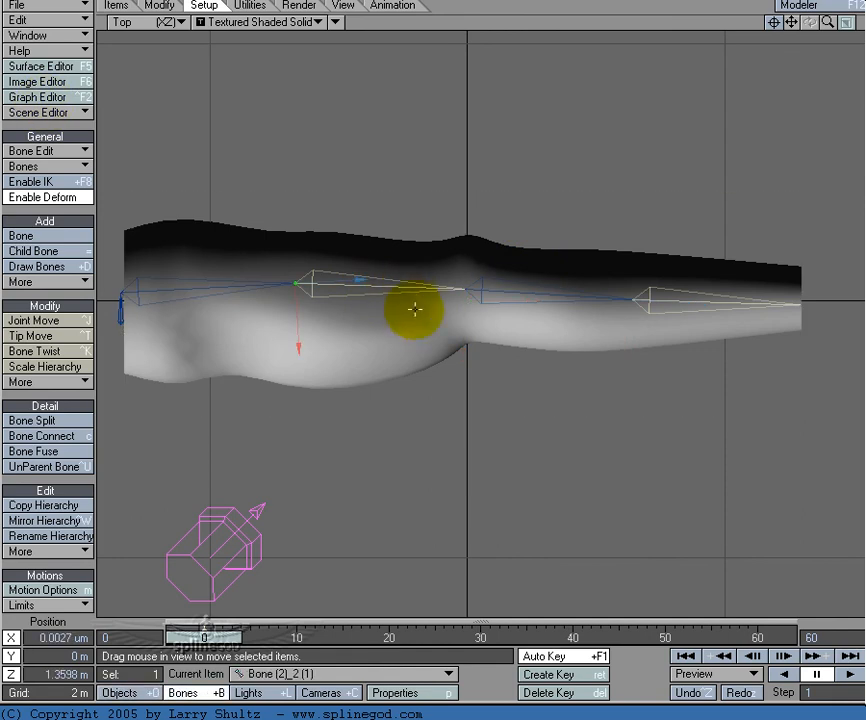
key("ctrl+j")
left_click_drag(419, 318, 469, 297)
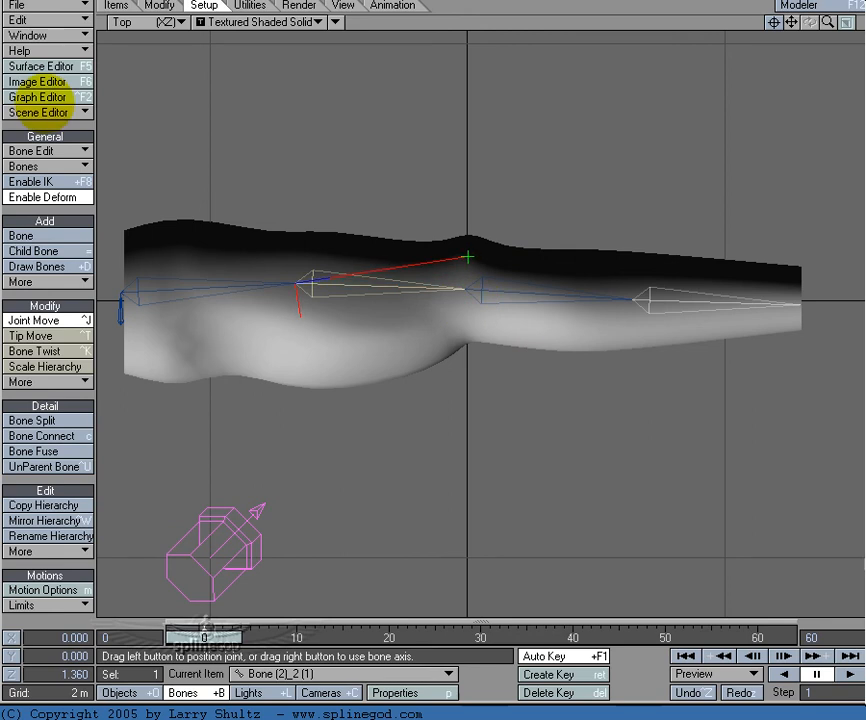
key("t")
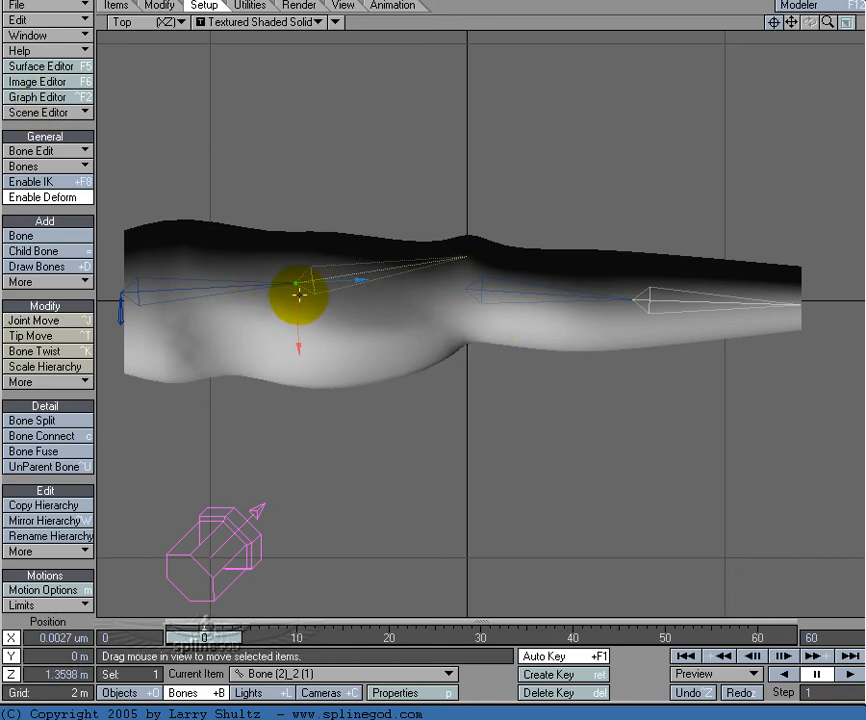
left_click_drag(207, 634, 361, 637)
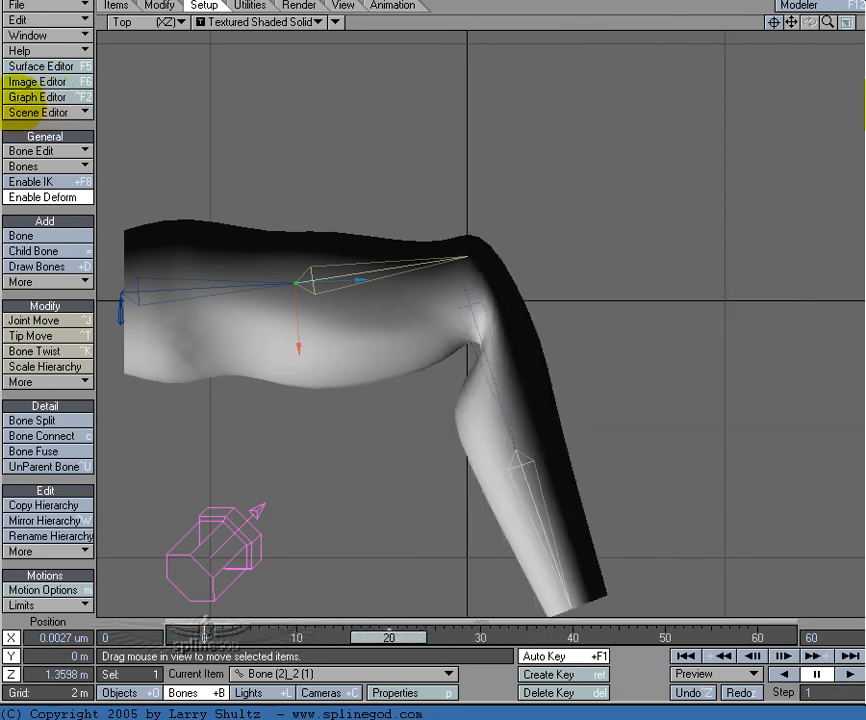
Step: Select the forearm bones and reactivate the one starting at the elbow in its rest position
left_click(489, 283)
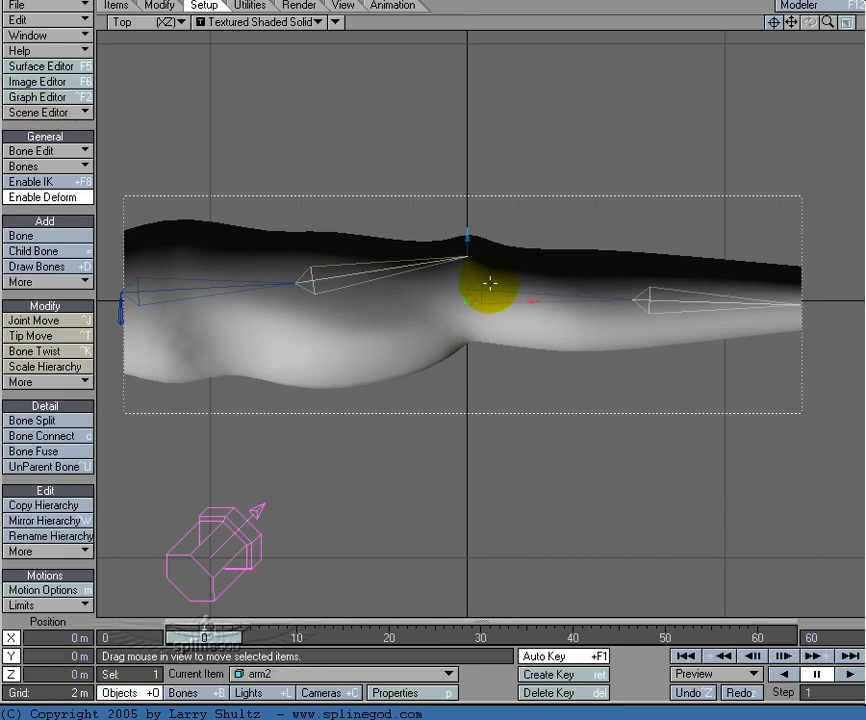
left_click(489, 290)
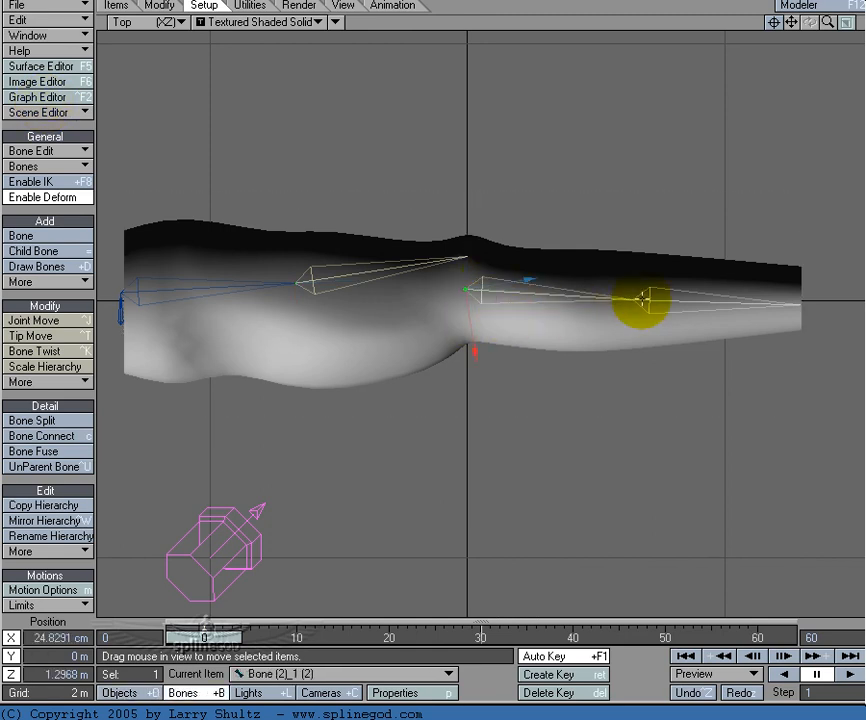
left_click(645, 300)
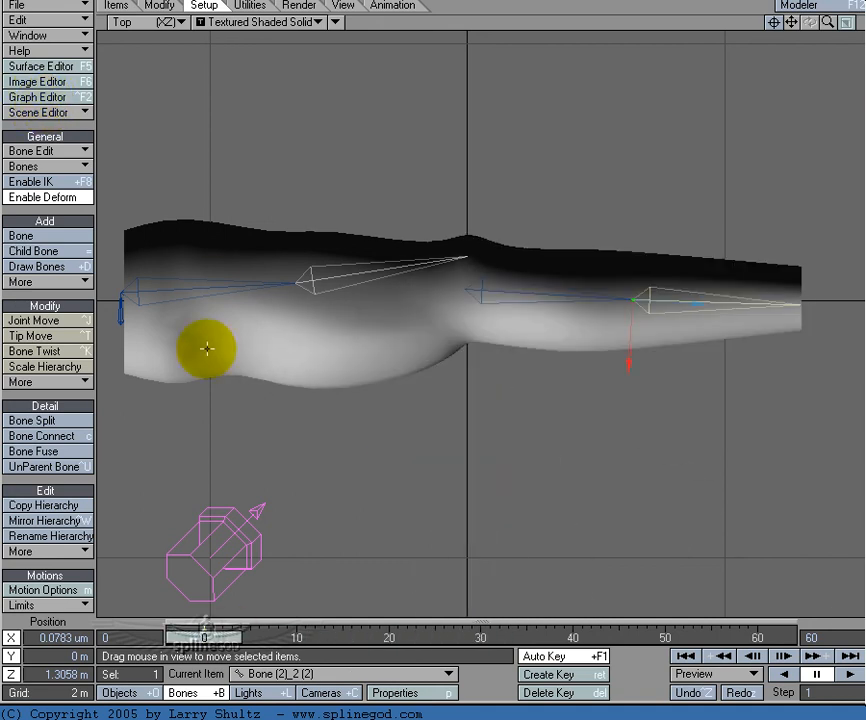
Step: Draw and activate an active child bone about 95 cm long from the first upper-arm bone's tip, running diagonally toward the inner elbow
key("shift+o")
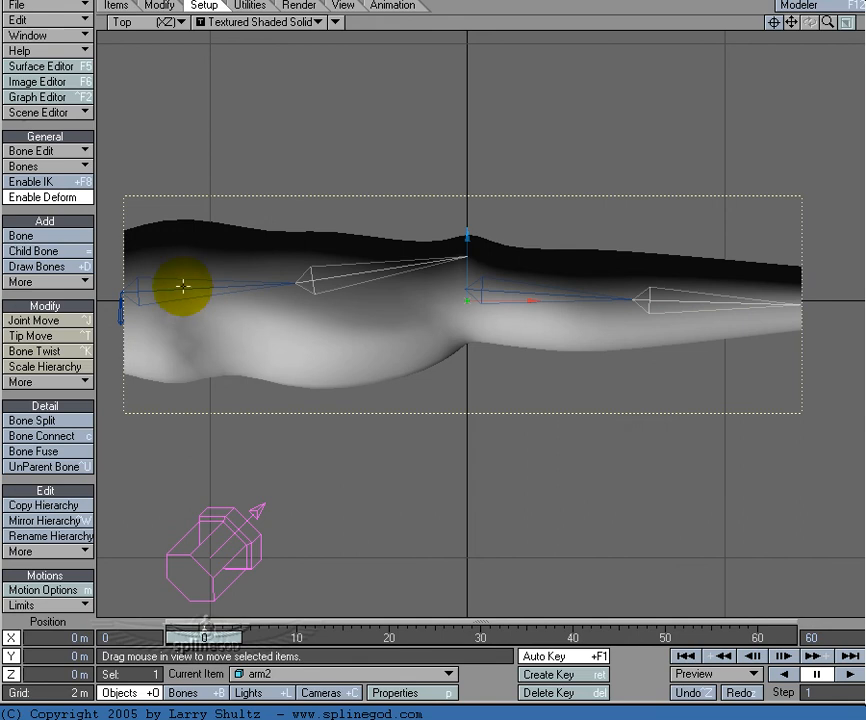
key("shift+b")
left_click(179, 290)
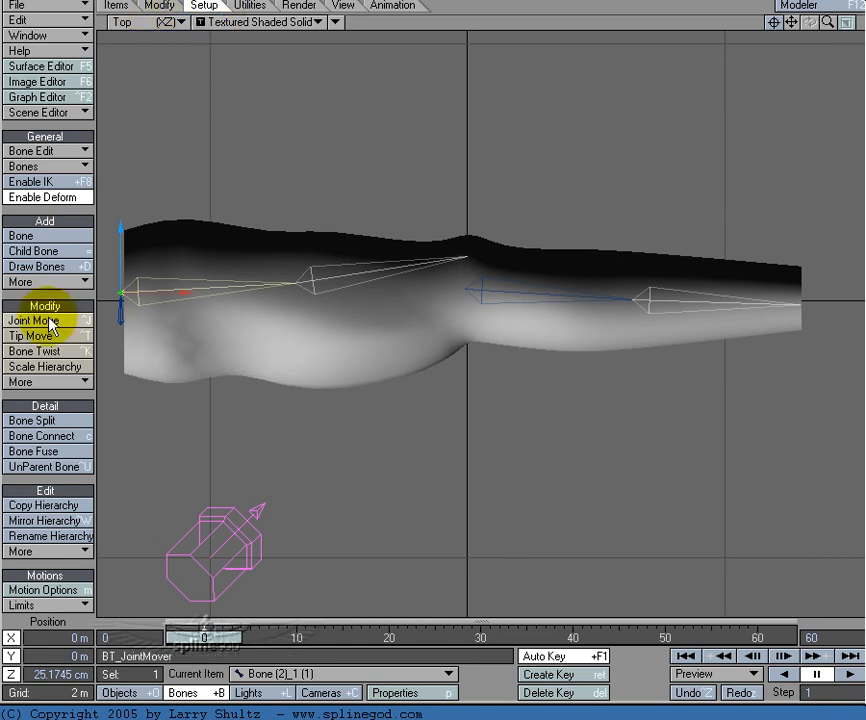
left_click(72, 268)
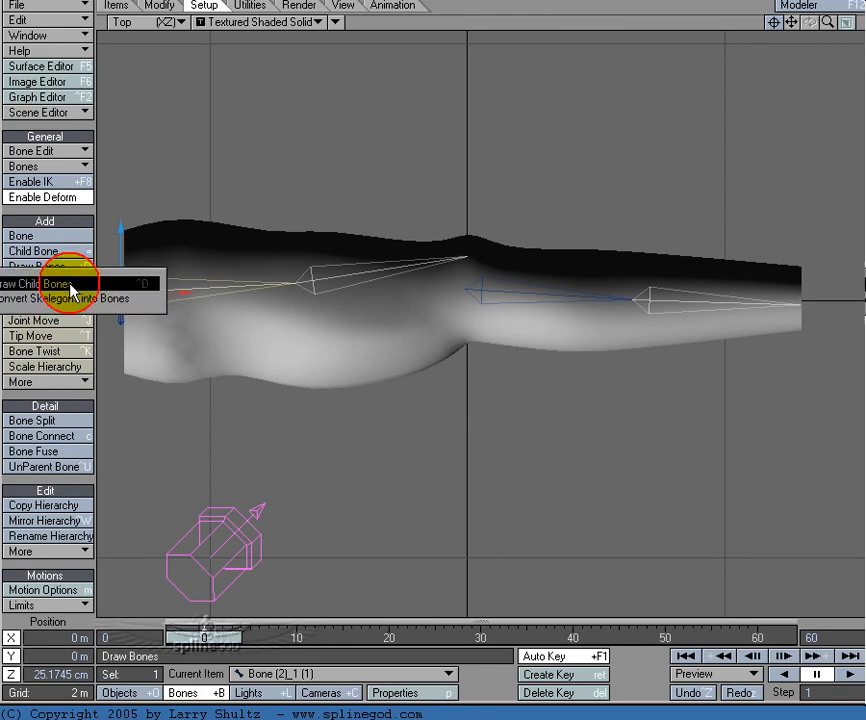
left_click(70, 286)
left_click_drag(332, 327, 368, 342)
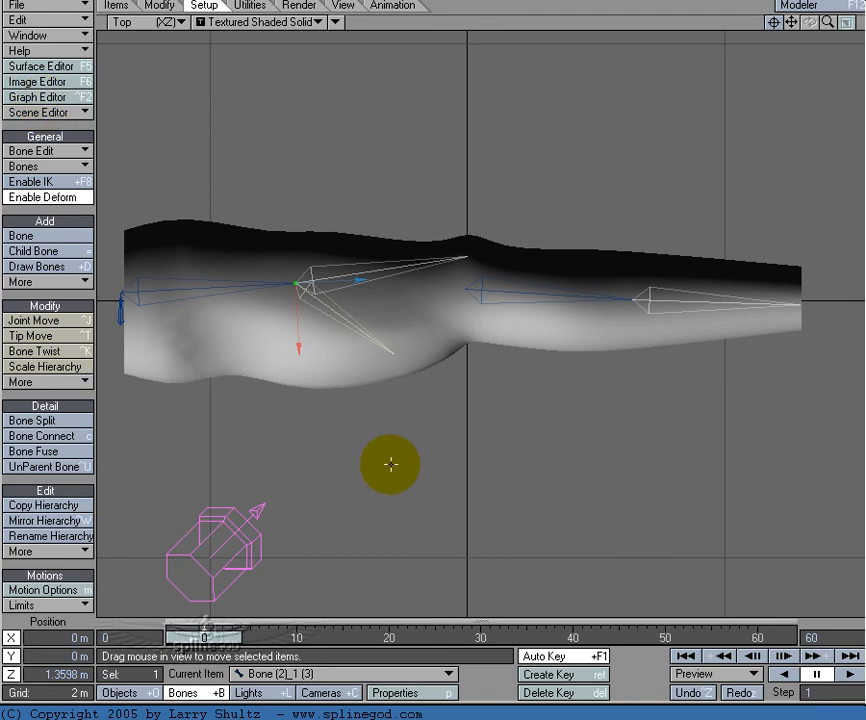
Step: Scrub to the bent pose at frame 30 and examine the elbow crease in perspective and from above
left_click_drag(211, 640, 481, 640)
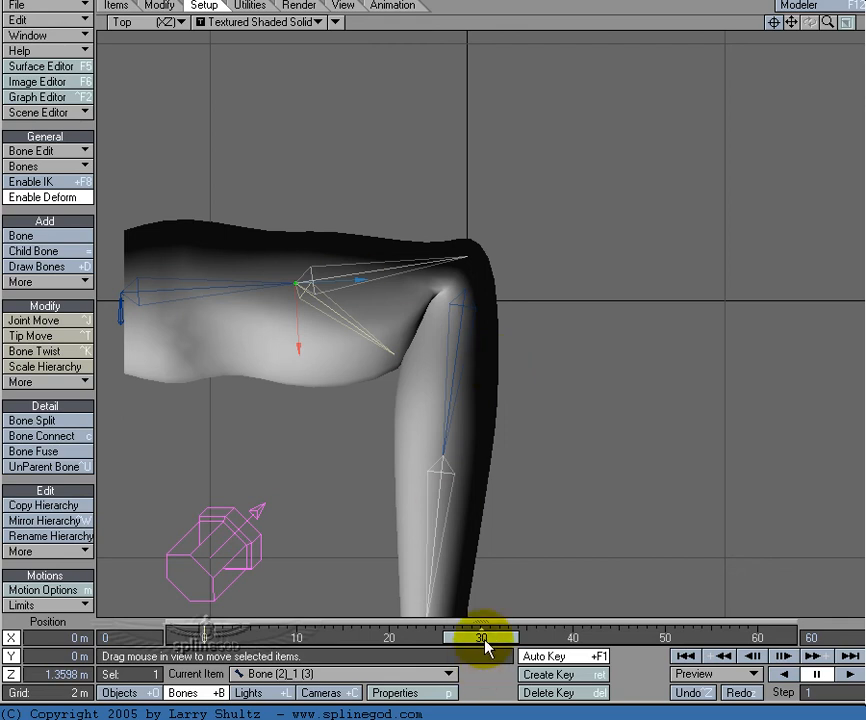
mouse_move(487, 640)
left_mouse_down()
mouse_move(398, 638)
mouse_move(481, 638)
left_mouse_up()
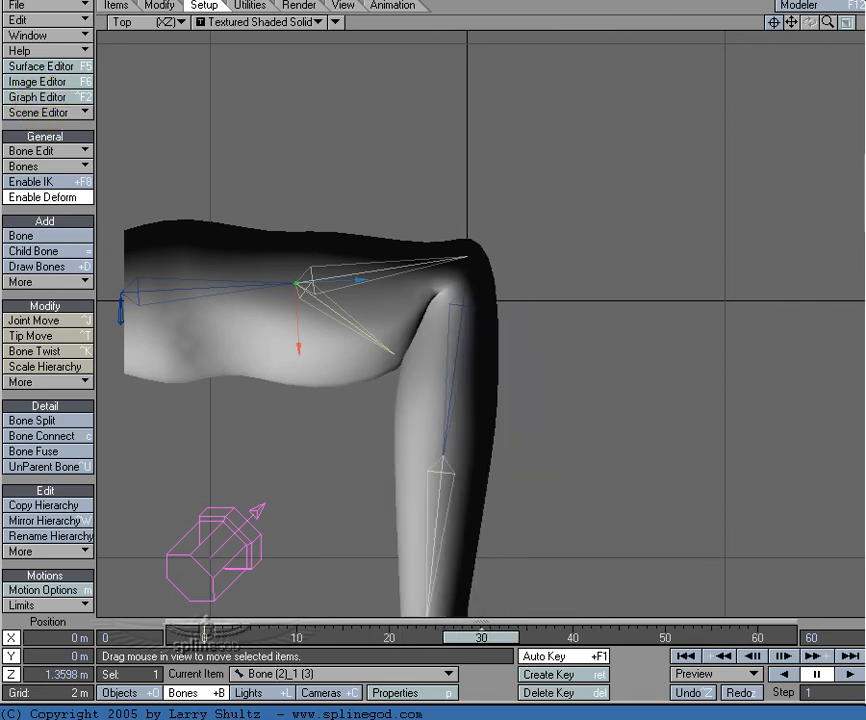
key("4")
mouse_move(809, 22)
left_mouse_down()
mouse_move(854, 50)
mouse_move(809, 26)
left_mouse_up()
mouse_move(28, 103)
left_mouse_down()
mouse_move(75, 102)
mouse_move(48, 135)
mouse_move(28, 95)
mouse_move(42, 47)
mouse_move(30, 110)
left_mouse_up()
key("2")
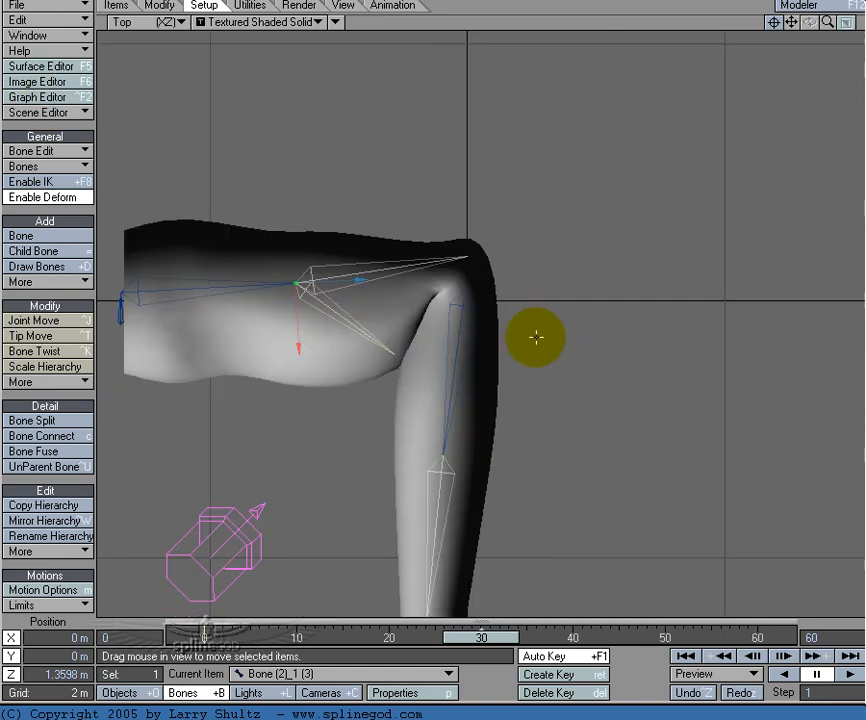
mouse_move(474, 639)
left_mouse_down()
mouse_move(409, 639)
mouse_move(474, 639)
left_mouse_up()
Step: Check the bend between frames 0 and 30, then set the new upper-arm child bone's rest length to 98.5 cm
key("p")
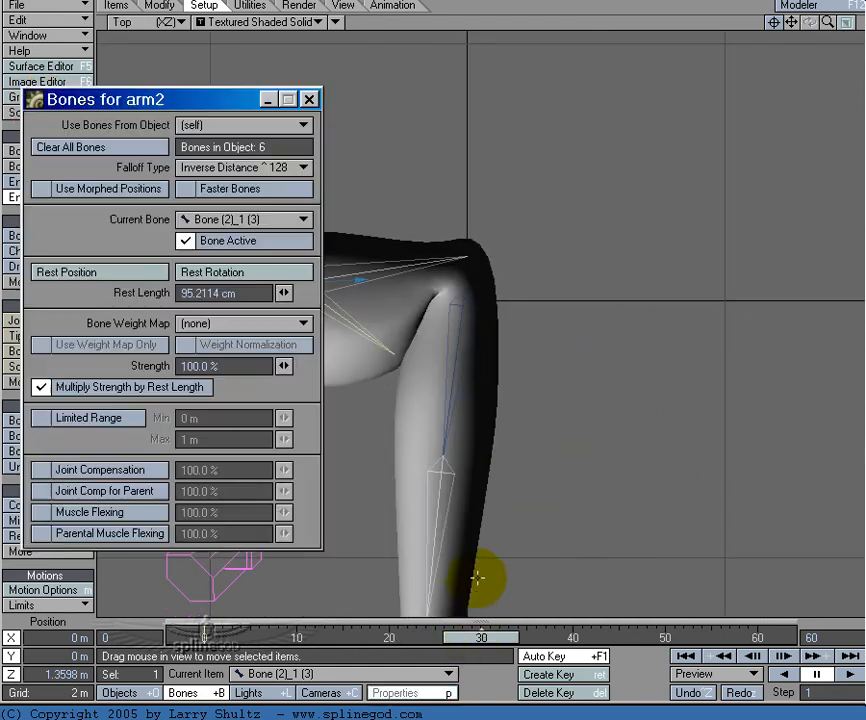
left_click(208, 104)
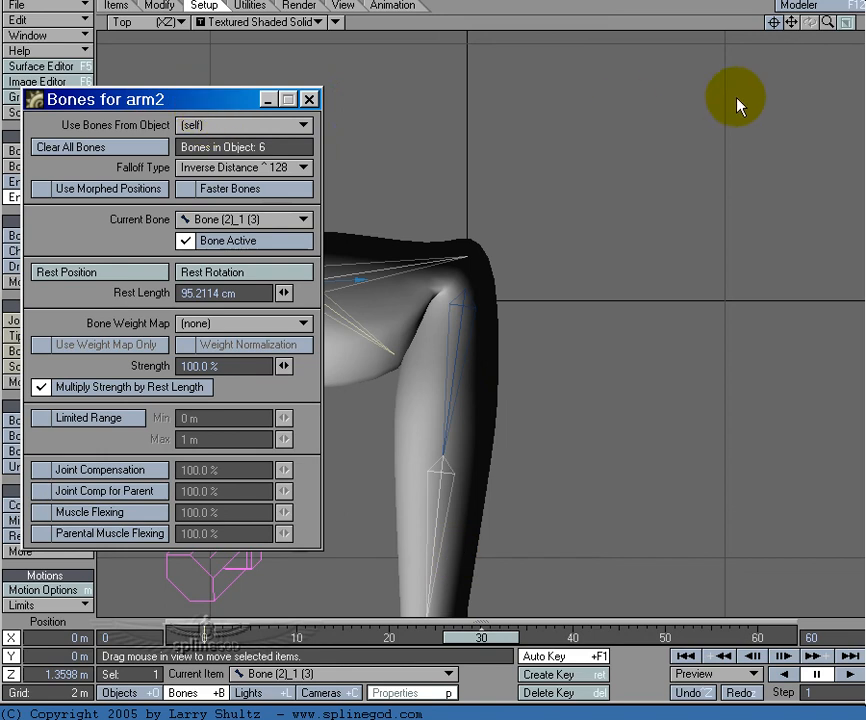
left_click_drag(222, 105, 693, 83)
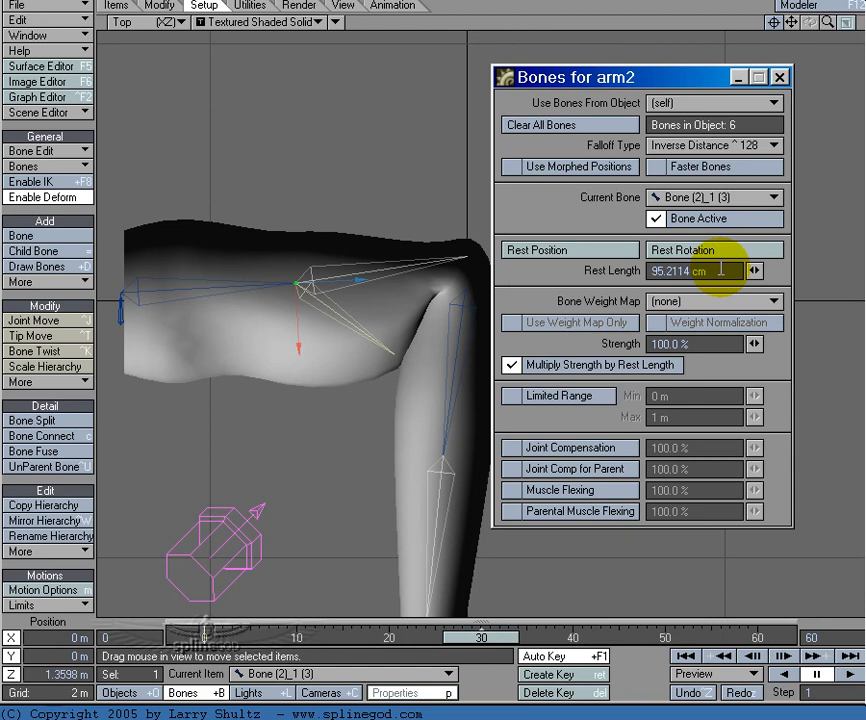
left_click_drag(490, 638, 210, 638)
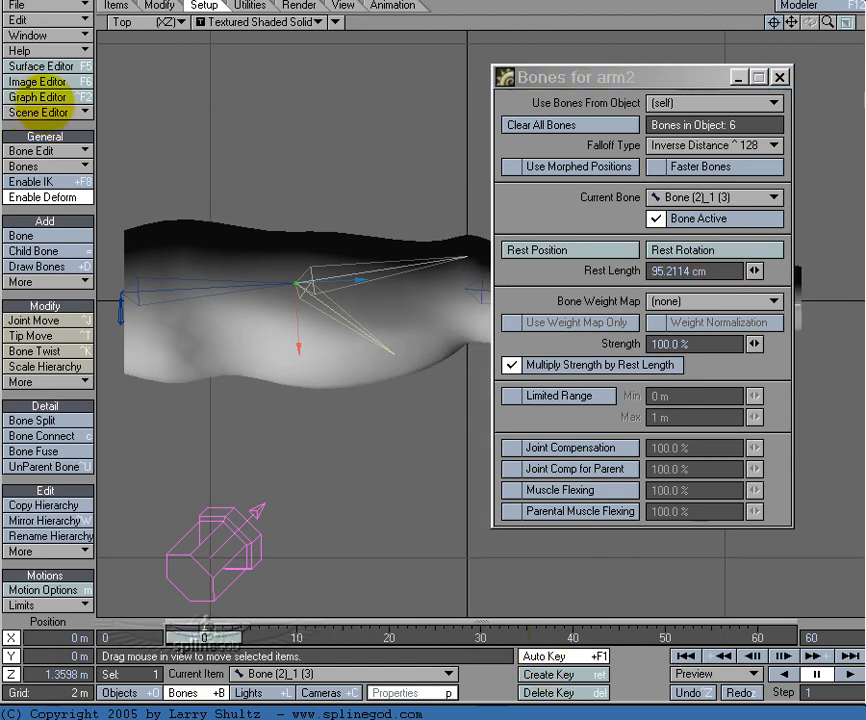
left_click_drag(210, 638, 492, 636)
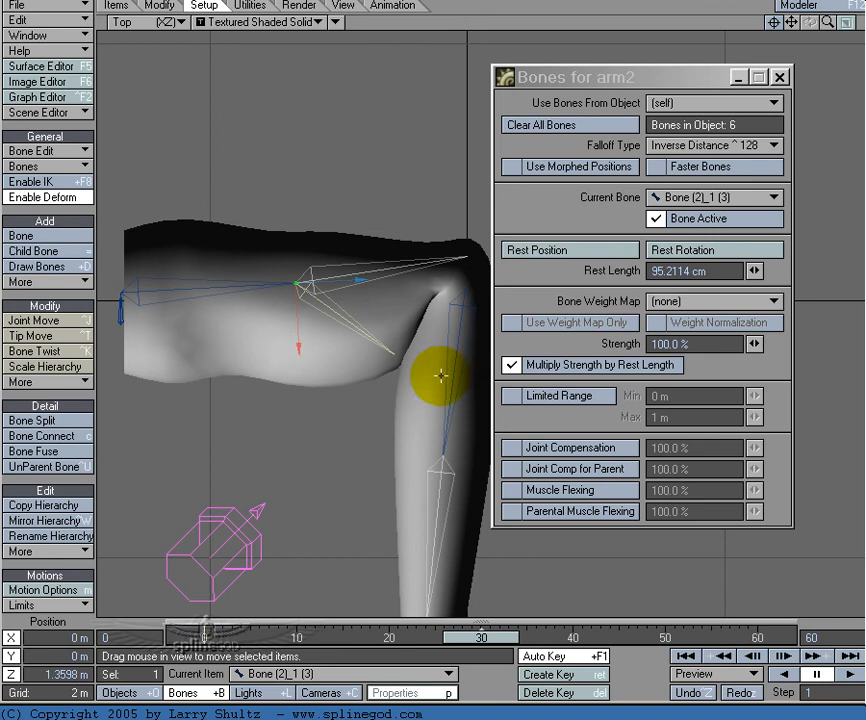
mouse_move(755, 271)
left_mouse_down()
mouse_move(745, 271)
mouse_move(755, 271)
left_mouse_up()
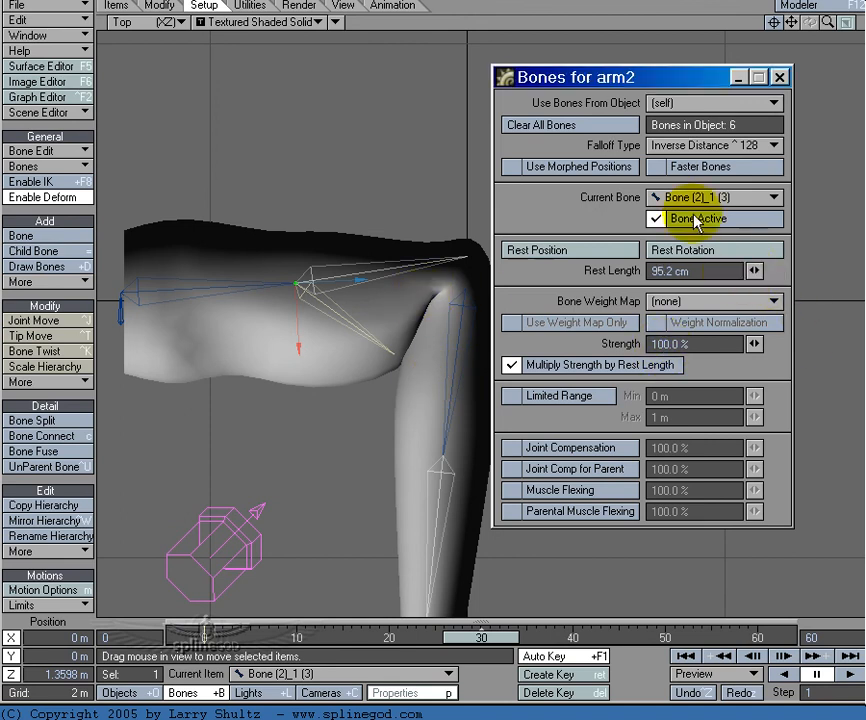
left_click_drag(726, 78, 783, 83)
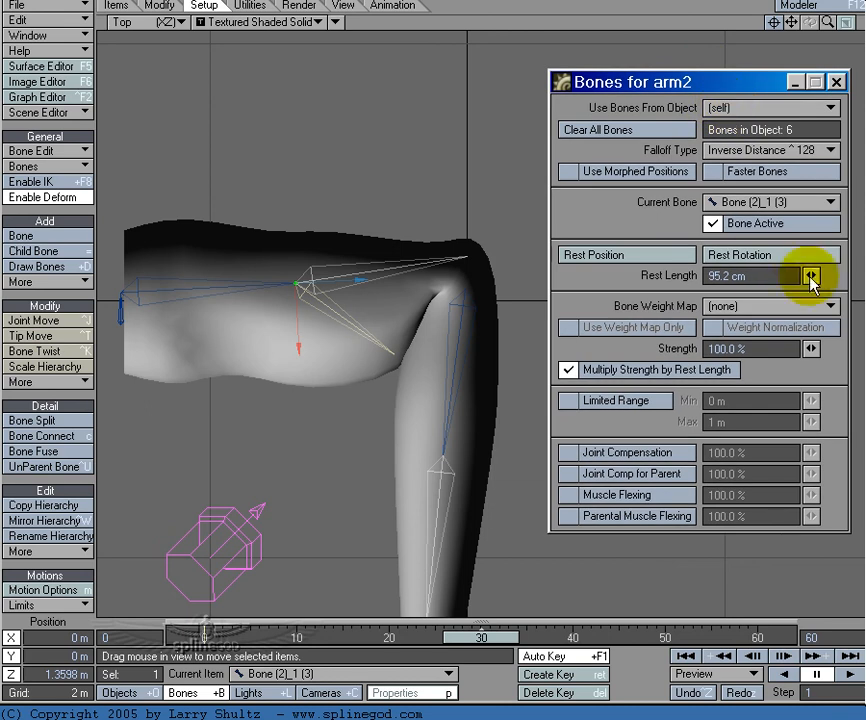
left_click_drag(812, 275, 789, 275)
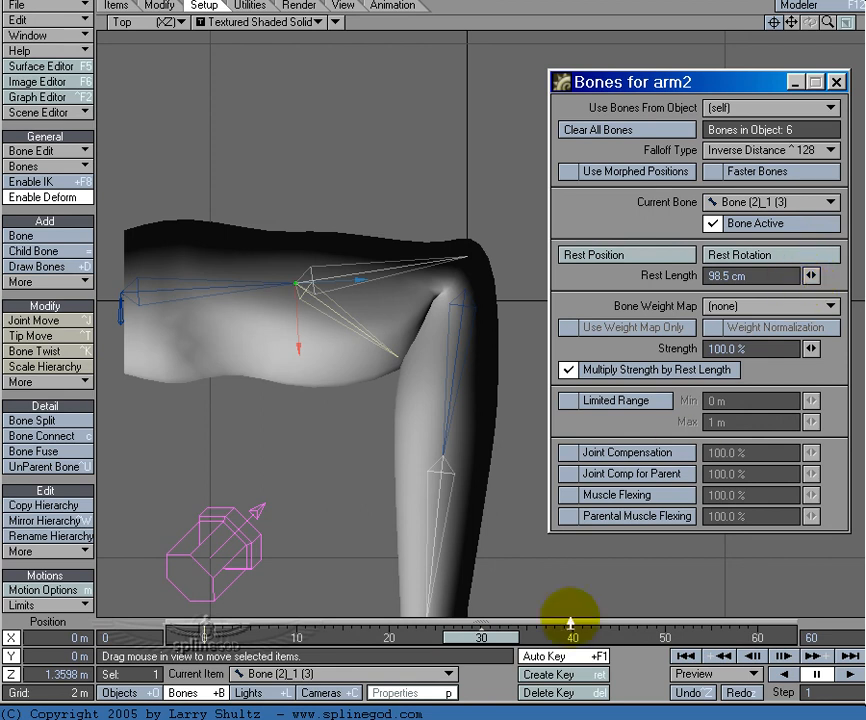
Step: At frame 0, draw a child bone about 90 cm long from the first forearm bone's tip back toward the inner elbow
left_click_drag(500, 641, 204, 641)
left_click(513, 290)
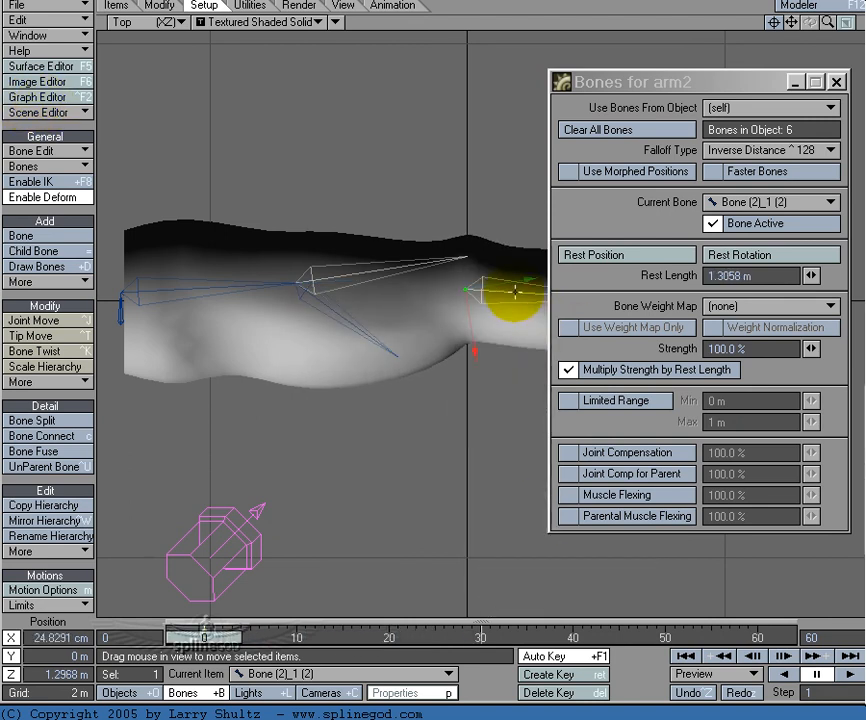
left_click(708, 84)
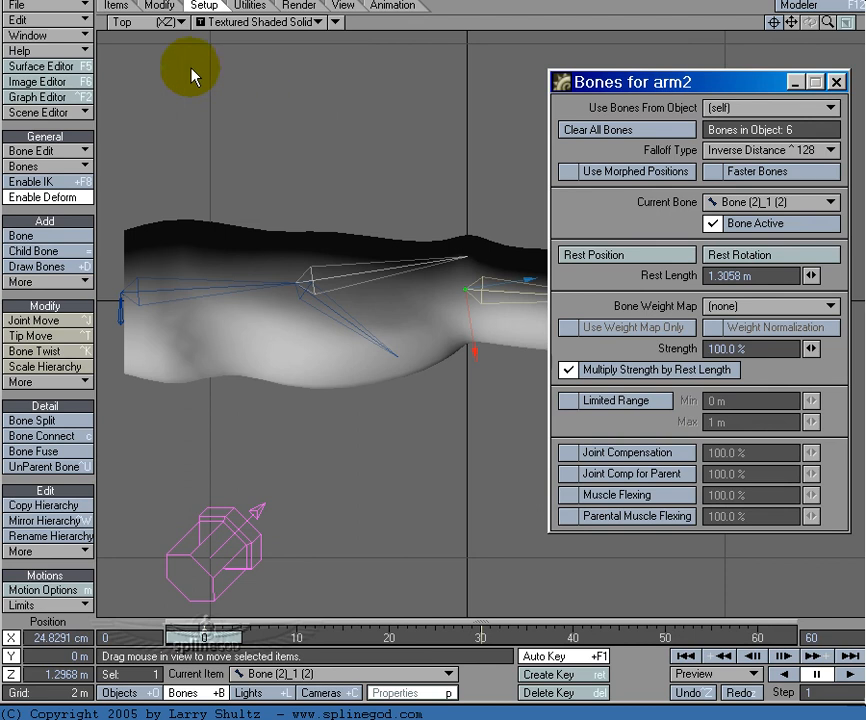
left_click_drag(706, 82, 172, 44)
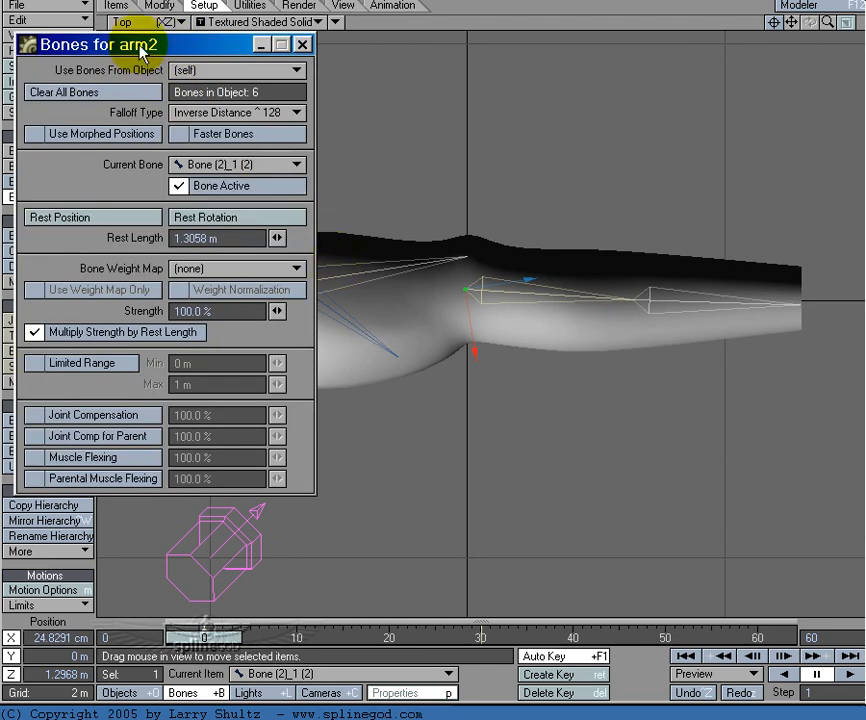
left_click(260, 44)
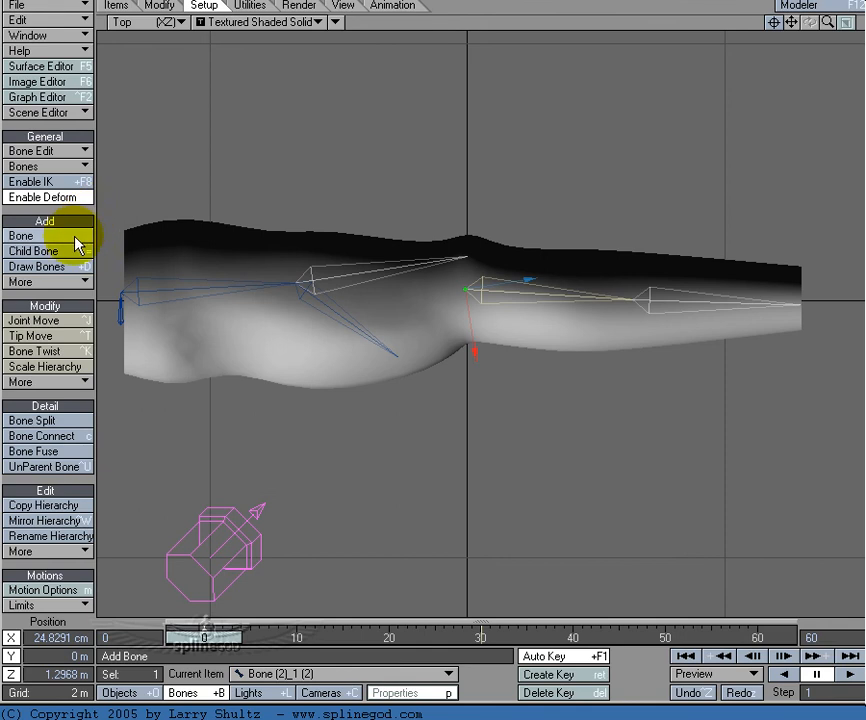
left_click(62, 282)
left_click(65, 285)
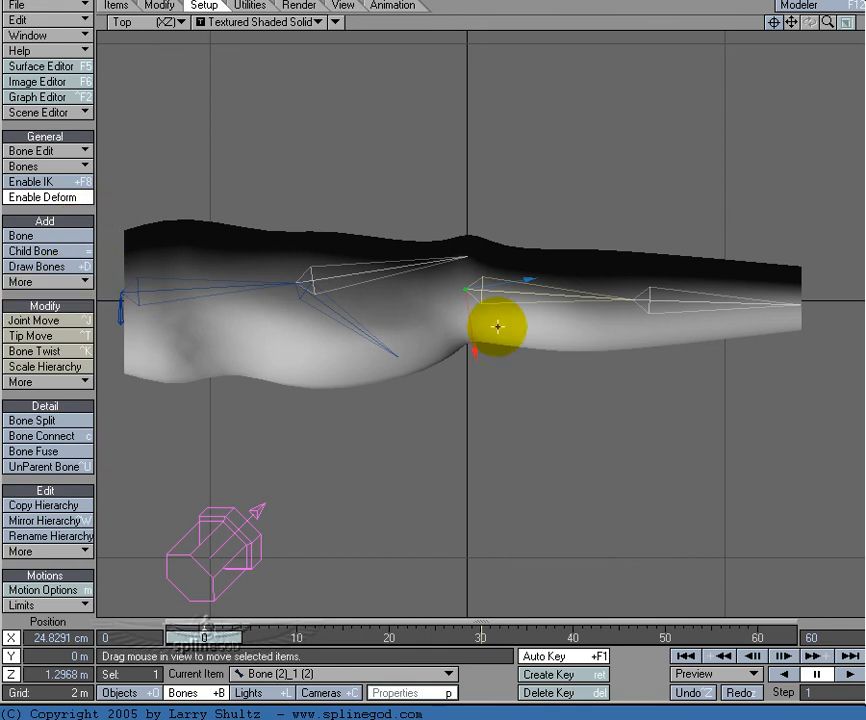
left_click(586, 332)
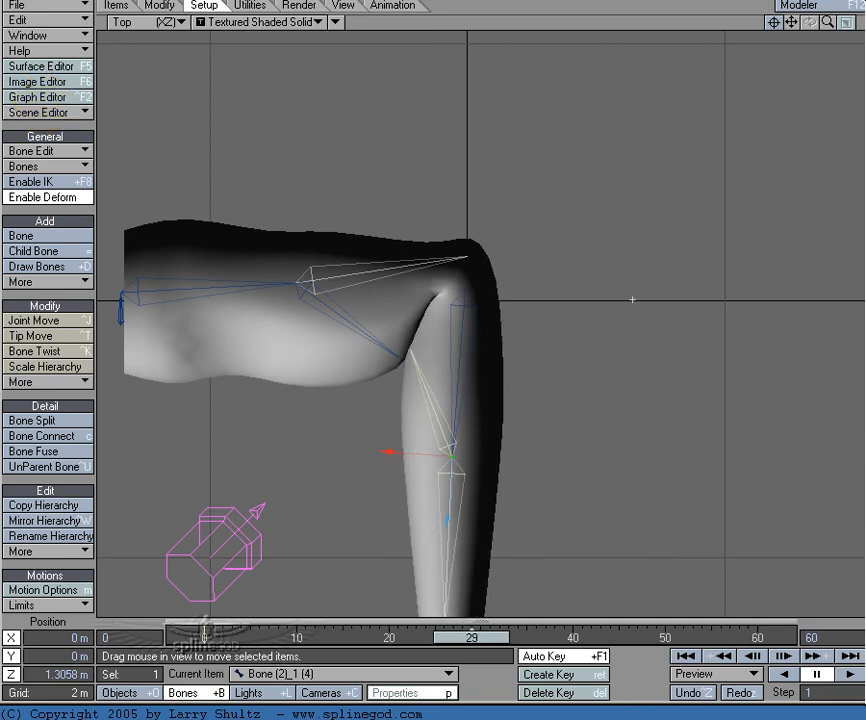
Step: Set the new forearm child bone's rest length to 78.2 cm and view the bend at frame 30
key("p")
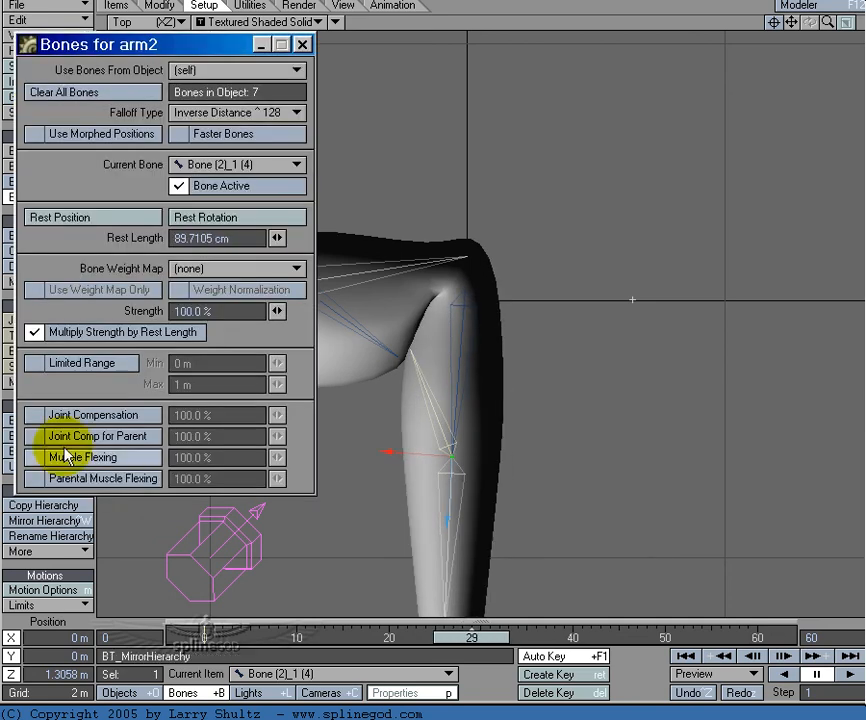
mouse_move(278, 239)
left_mouse_down()
mouse_move(262, 239)
mouse_move(285, 239)
left_mouse_up()
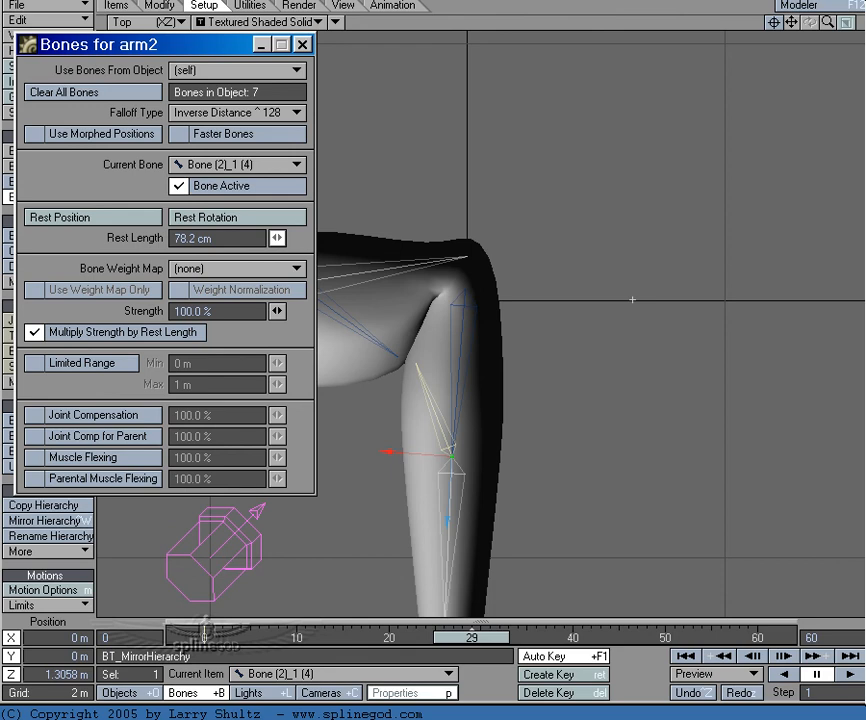
left_click(483, 640)
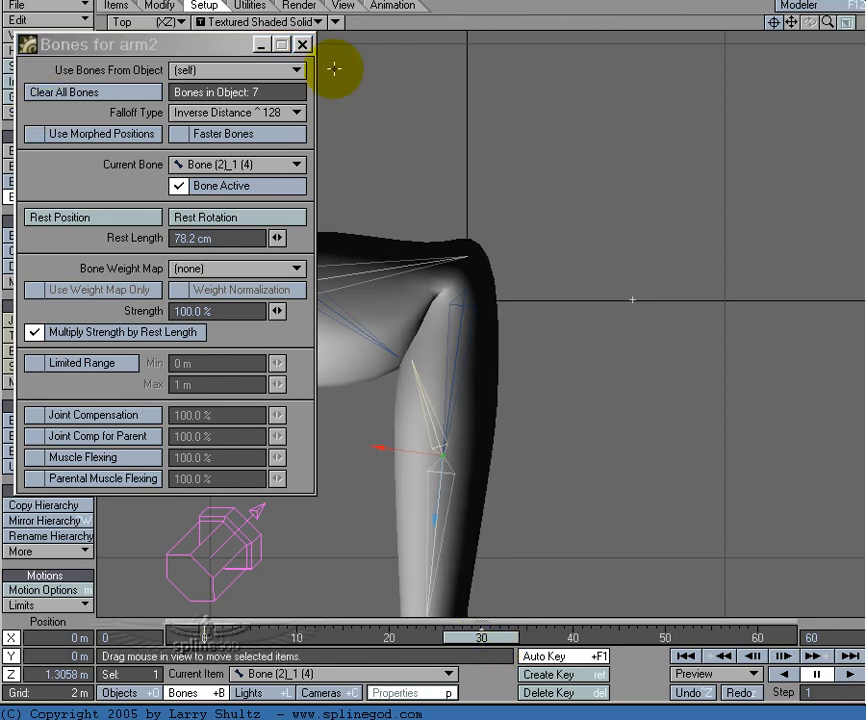
Step: At frame 0, use Joint Move to reposition the forearm child bone's tip onto the inner skin edge of the forearm
left_click(302, 44)
left_click_drag(472, 643, 195, 641)
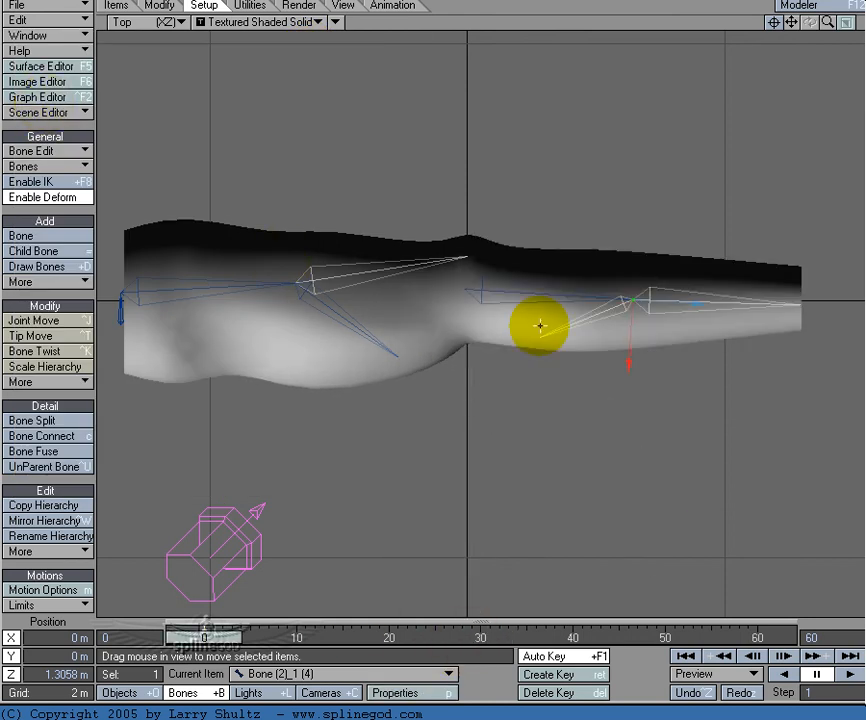
key("ctrl+j")
mouse_move(540, 325)
left_mouse_down()
mouse_move(561, 313)
mouse_move(536, 337)
left_mouse_up()
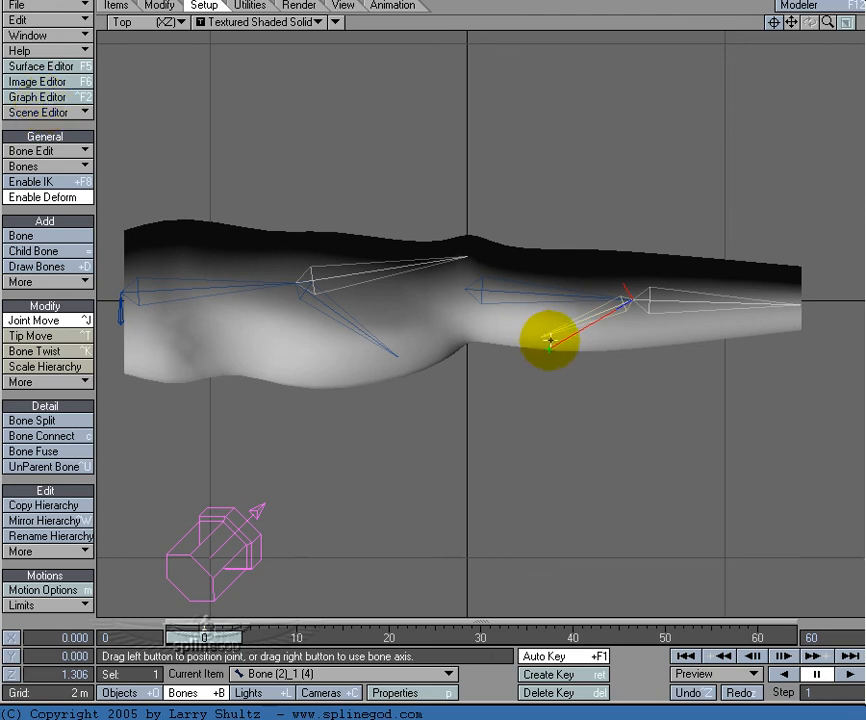
key("t")
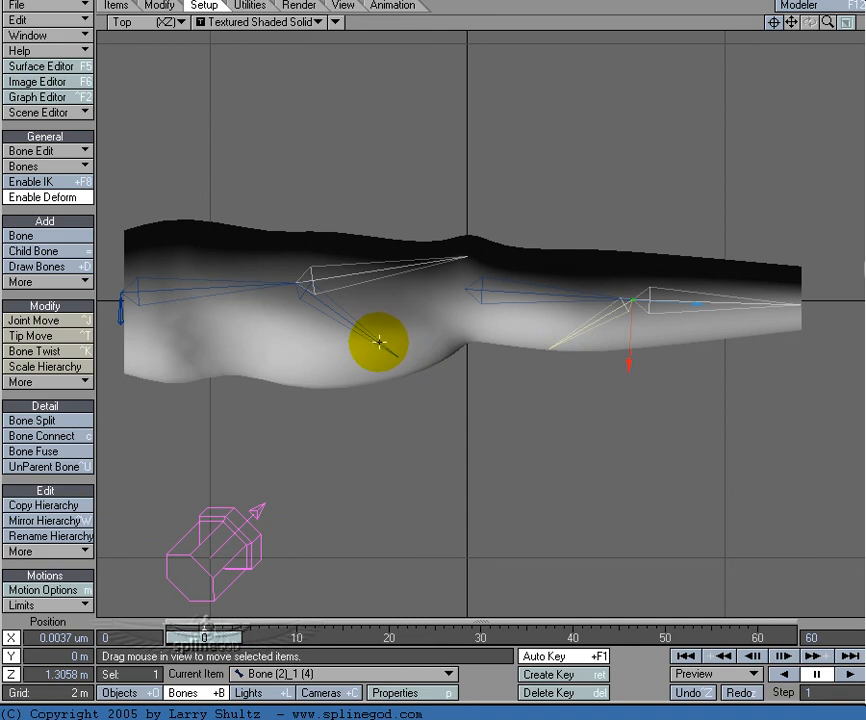
Step: Use Joint Move to pull the upper-arm child bone's tip closer to the inner elbow crease
key("Up")
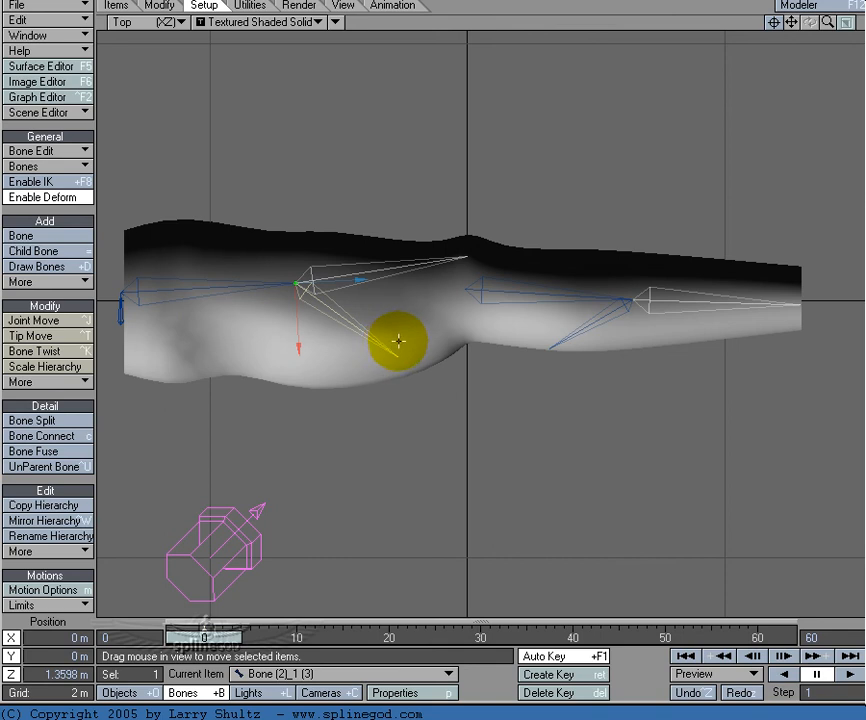
key("ctrl+j")
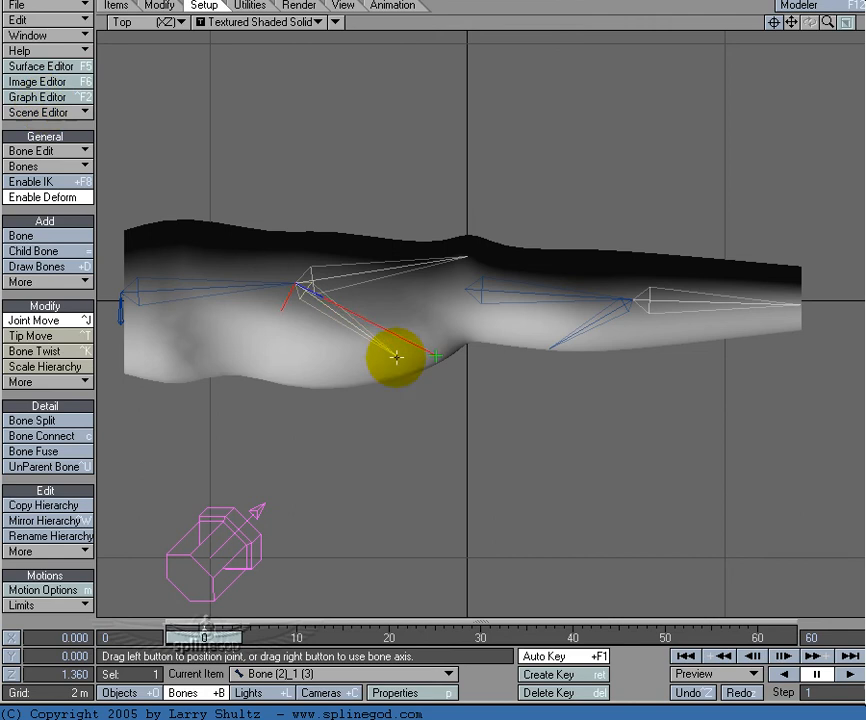
key("t")
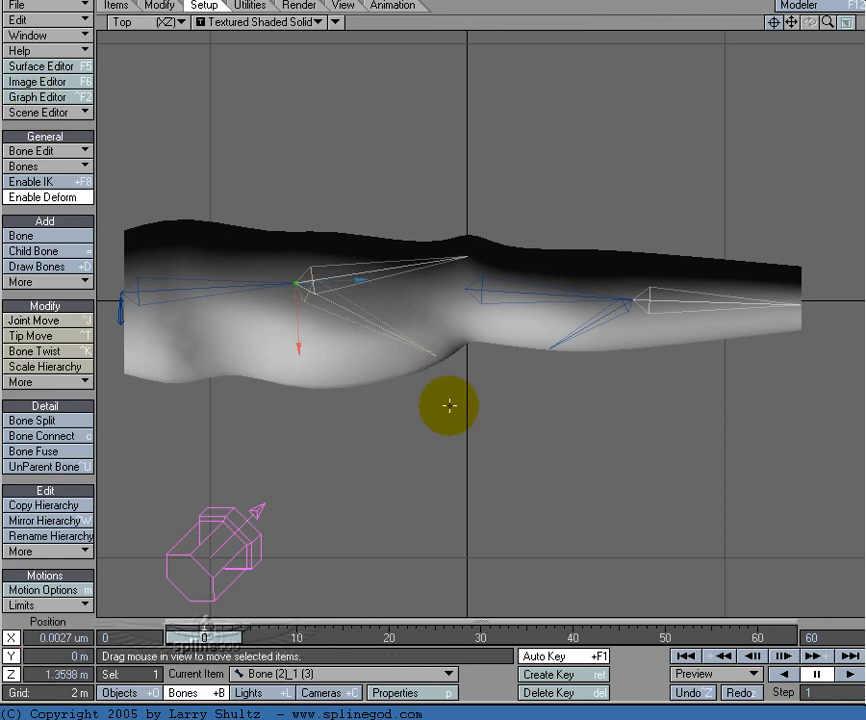
Step: With the elbow bent at frame 28, set the upper-arm child bone's rest length to 94 cm and return to frame 0
left_click_drag(237, 639, 462, 639)
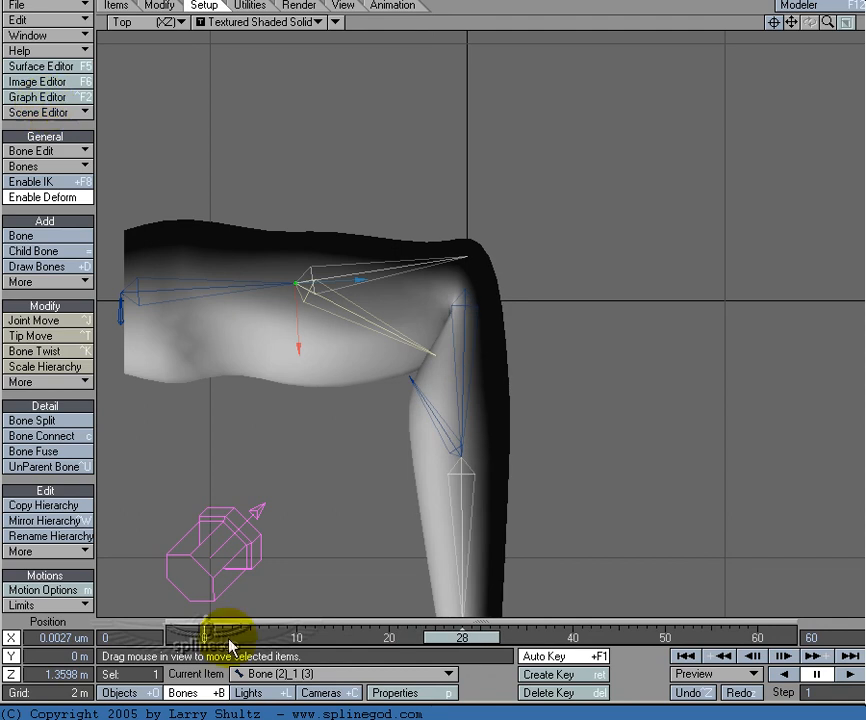
key("p")
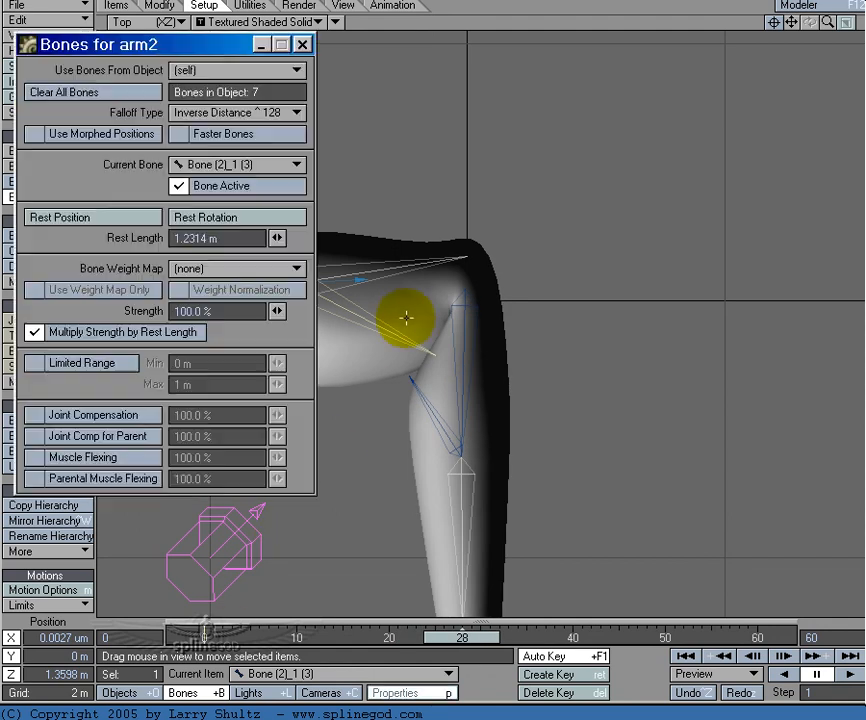
left_click_drag(283, 241, 264, 241)
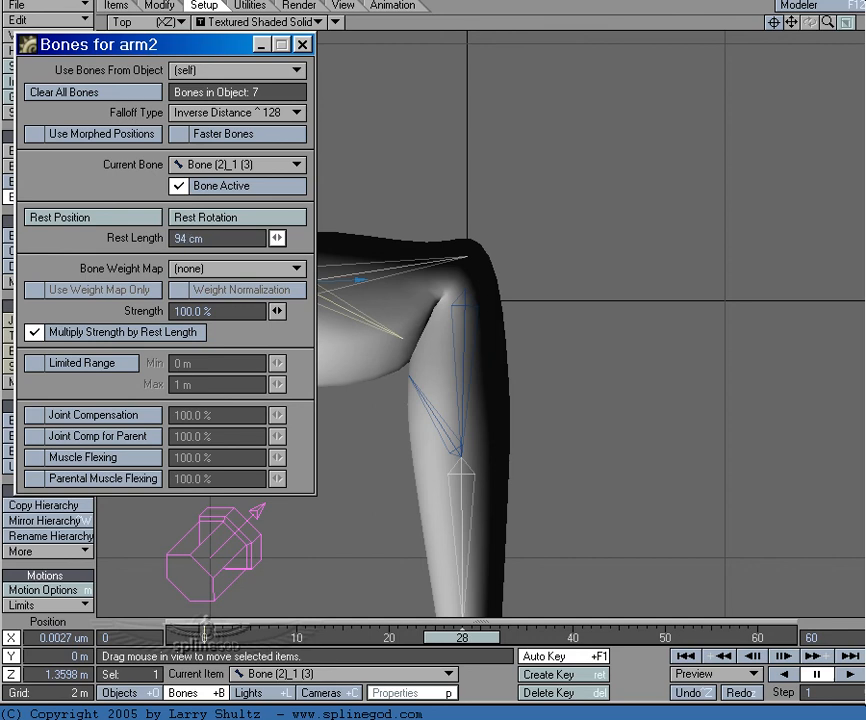
left_click(302, 44)
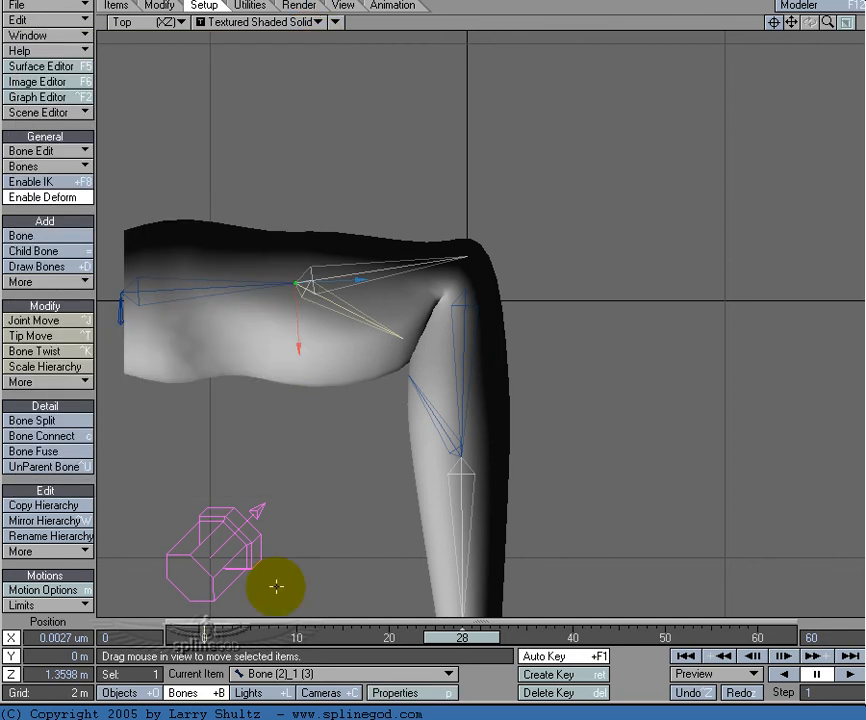
left_click_drag(464, 657, 205, 637)
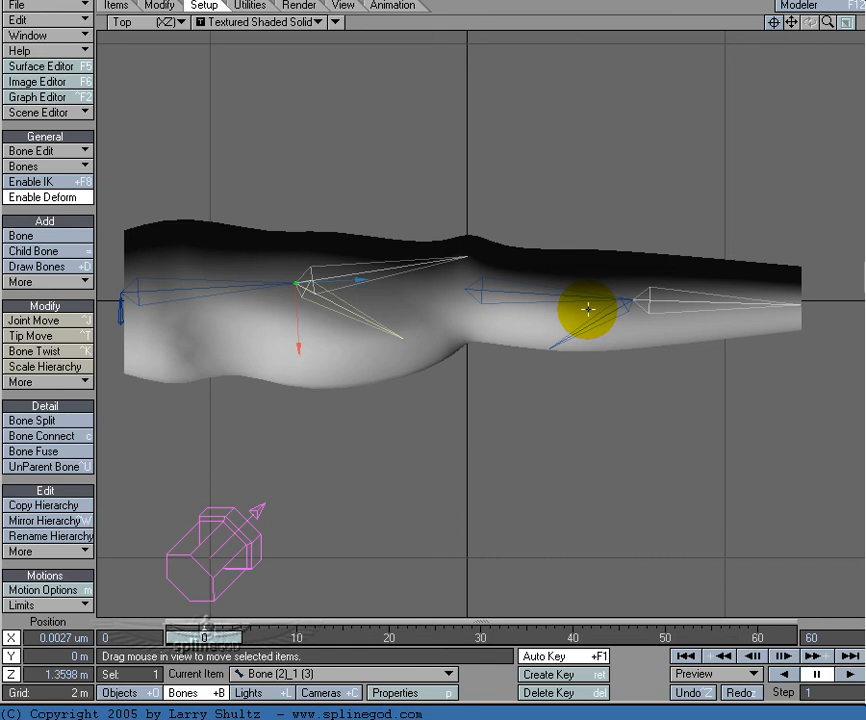
key("shift+o")
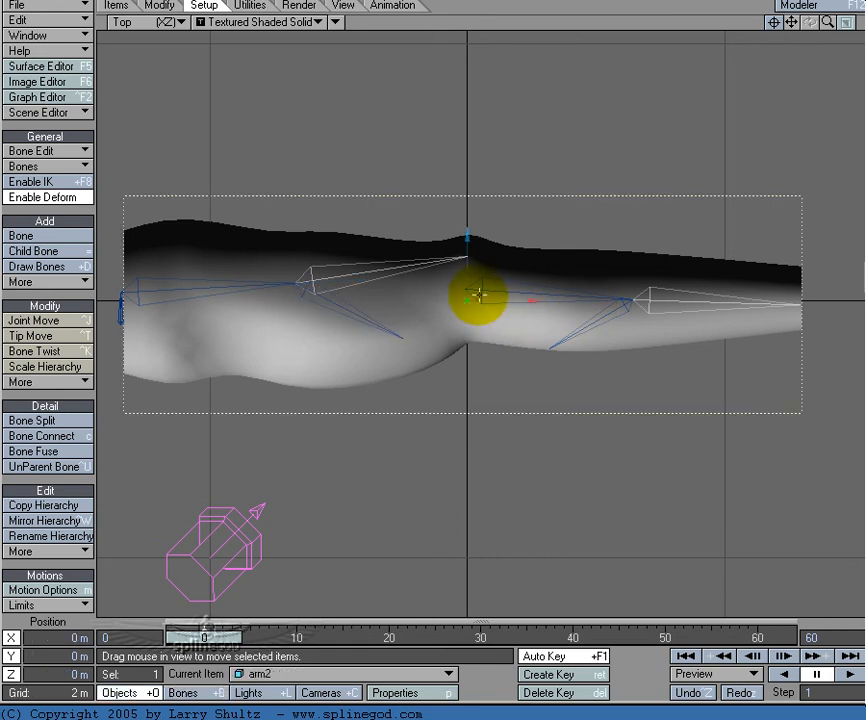
key("shift+b")
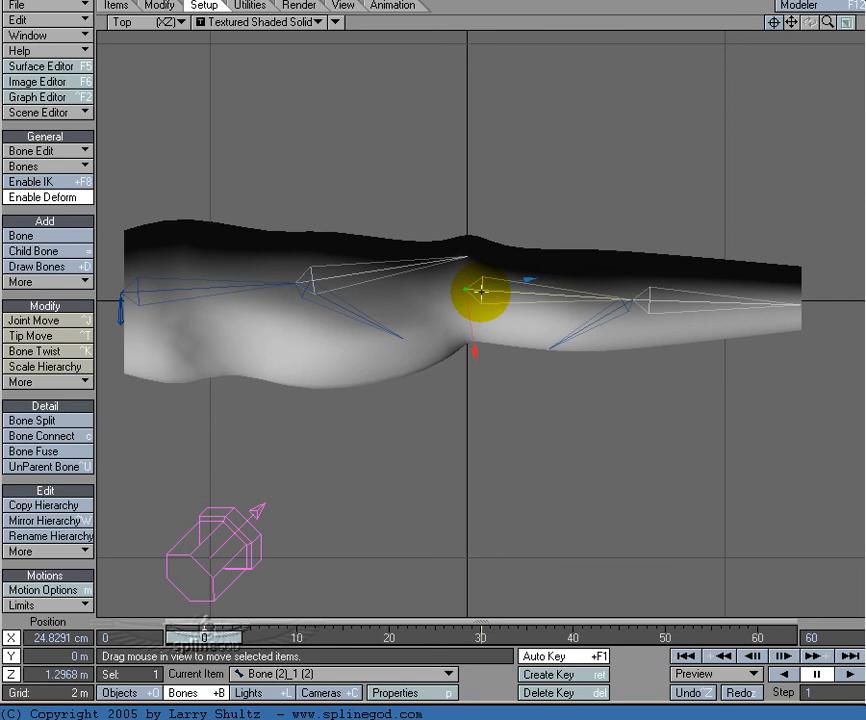
key("shift+o")
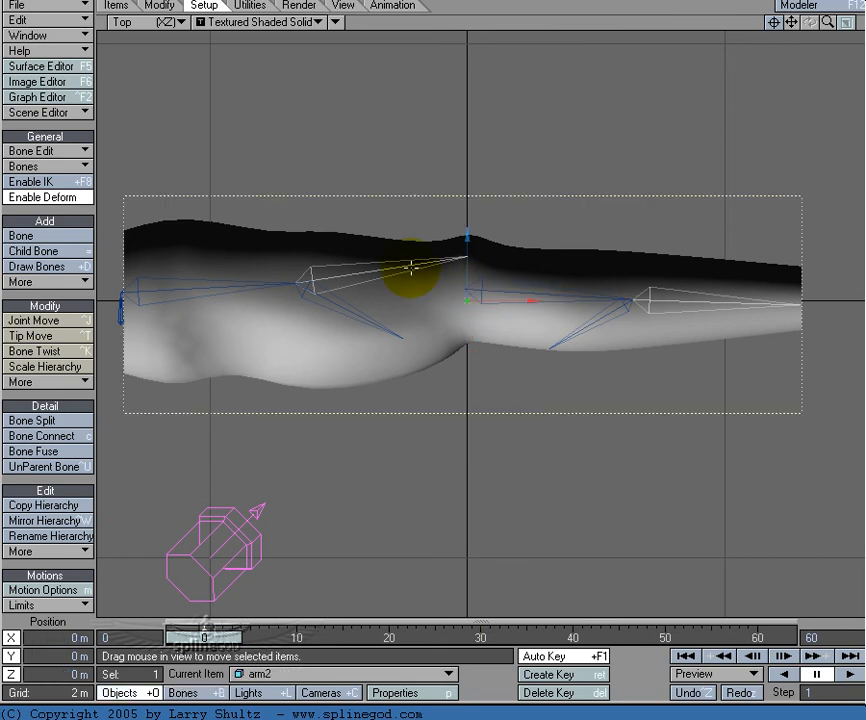
left_click(422, 262)
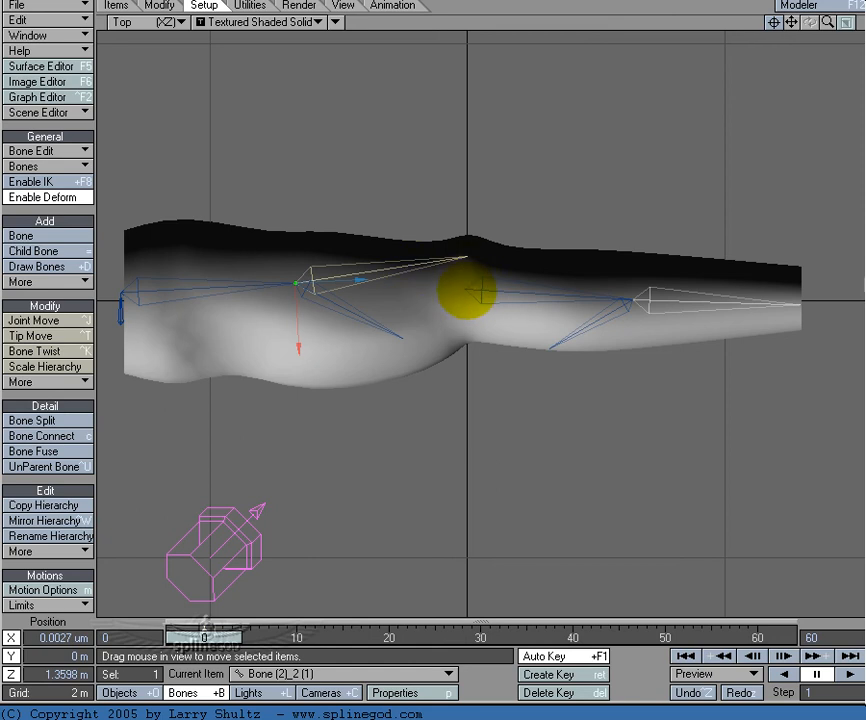
left_click(466, 288)
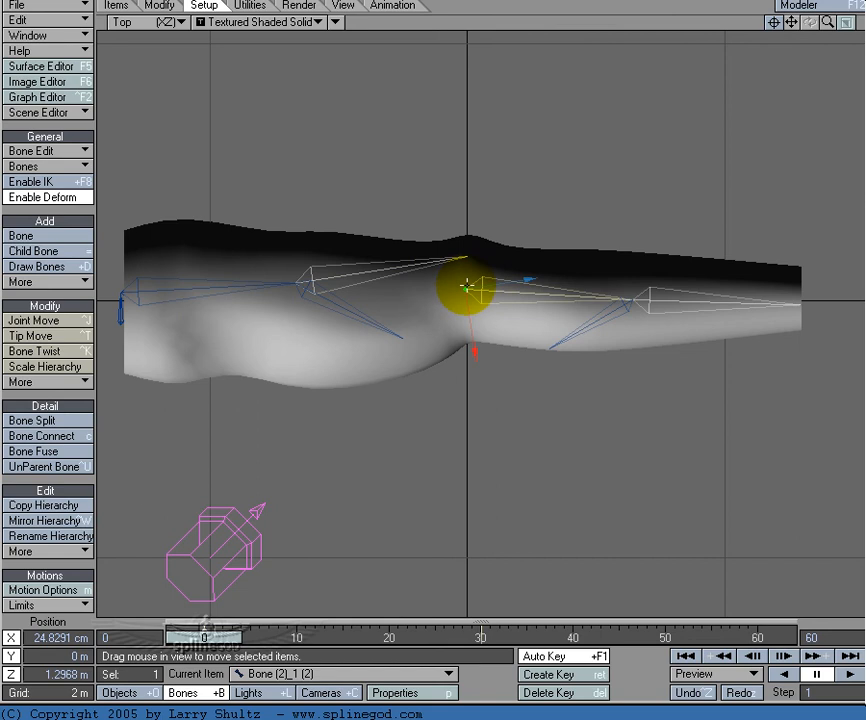
key("shift+o")
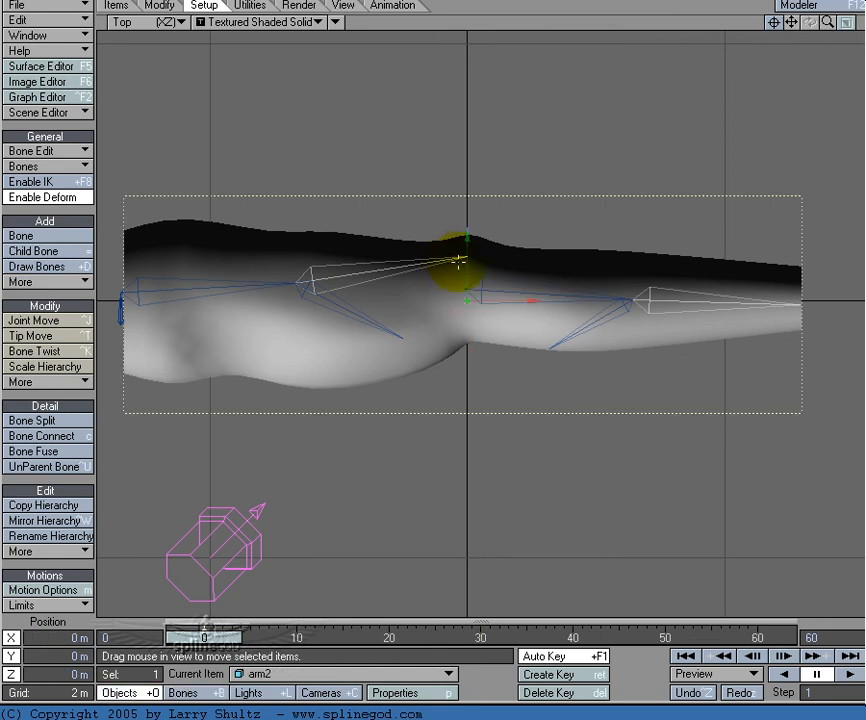
left_click(458, 256)
left_click(488, 291)
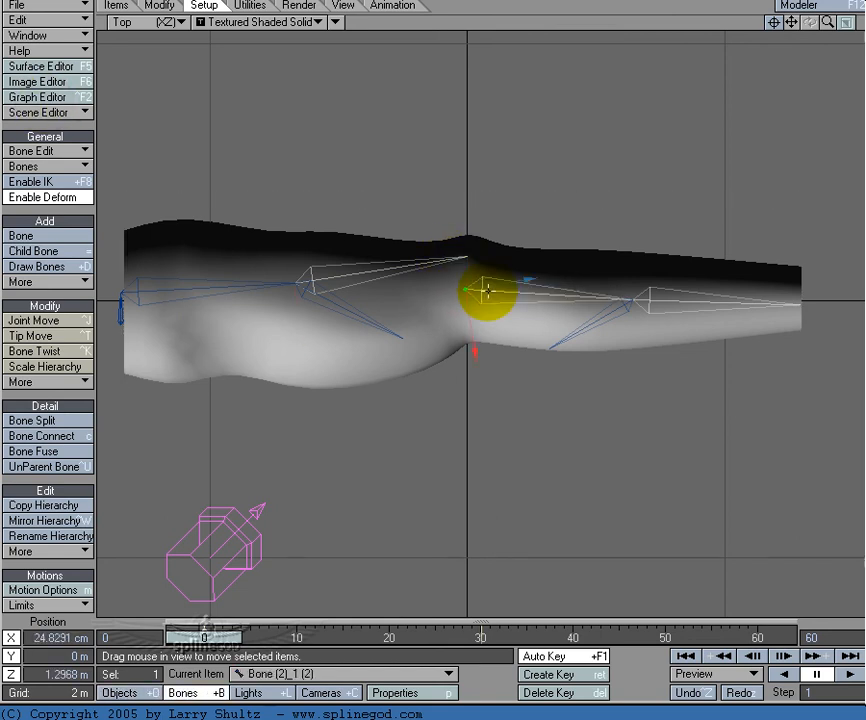
Step: Test twisting the second upper-arm bone at frame 0 with a bank of about 13°, and undo the rotation
left_click(325, 278)
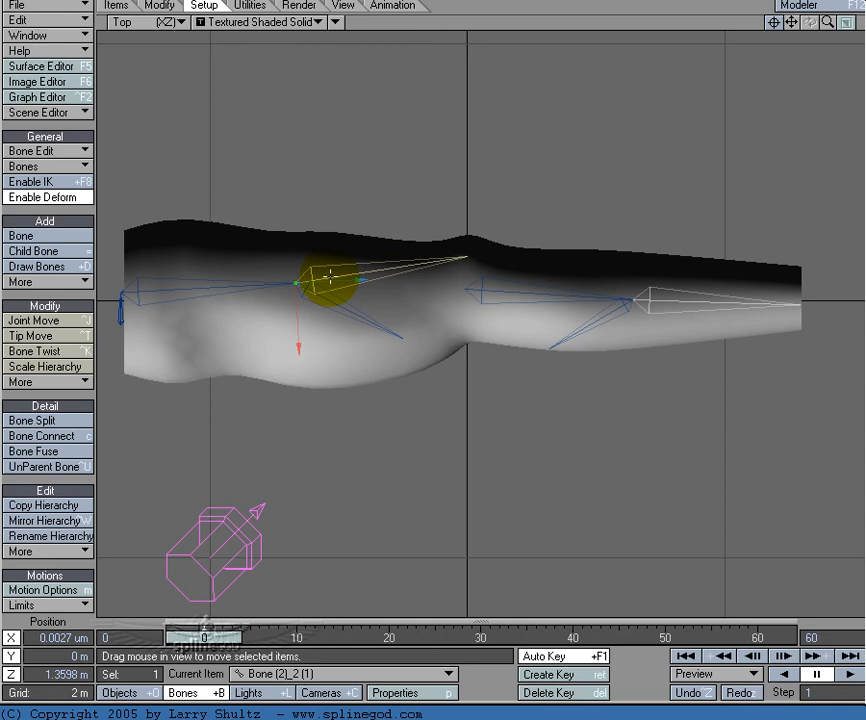
mouse_move(214, 637)
left_mouse_down()
mouse_move(499, 637)
mouse_move(204, 637)
left_mouse_up()
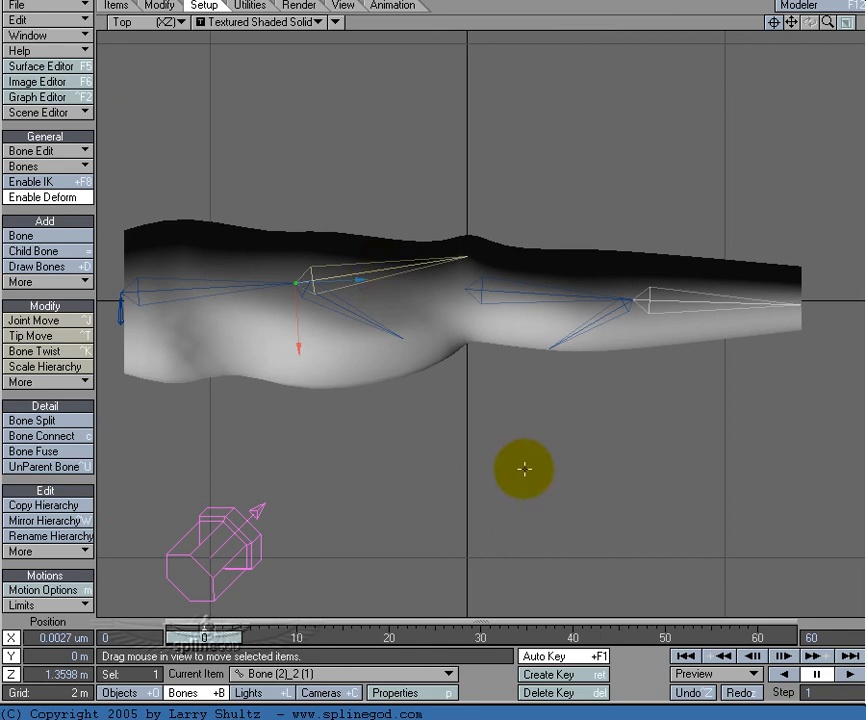
key("y")
right_click_drag(532, 472, 88, 98)
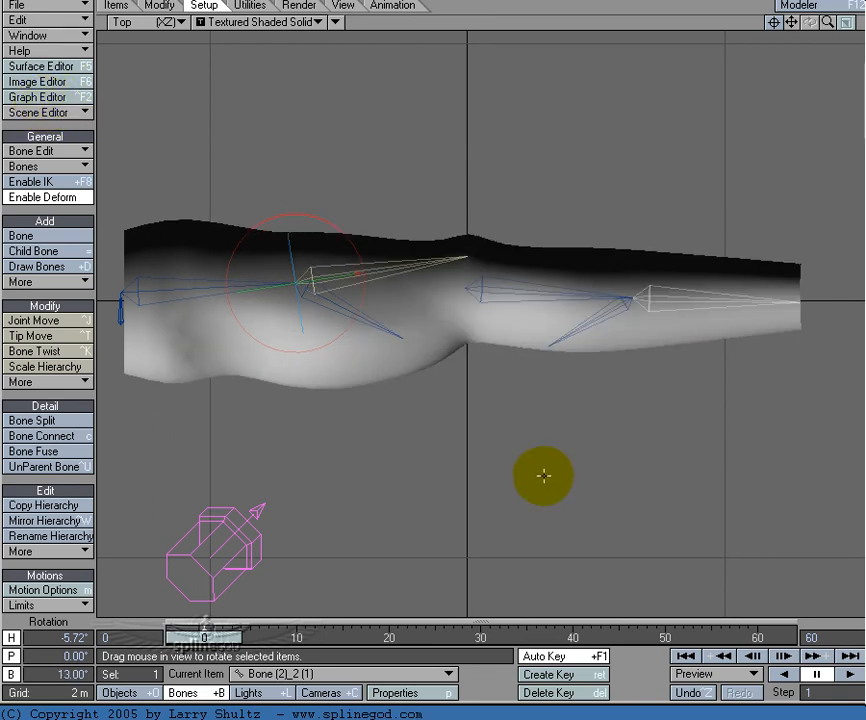
key("ctrl+z")
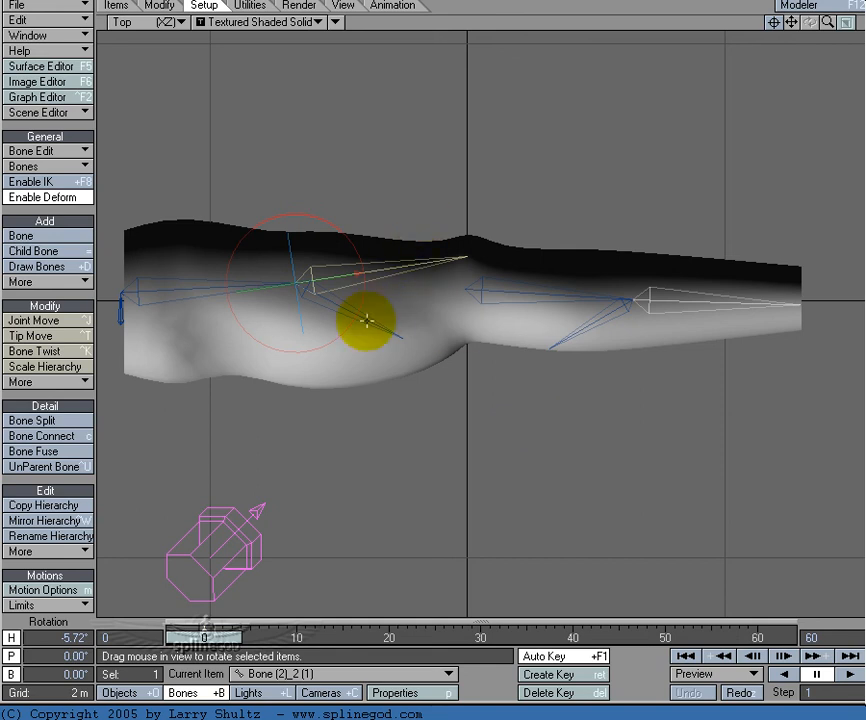
Step: With the elbow bent at frame 29, set the second upper-arm bone's rest length to 1.17 m
key("shift+o")
key("shift+b")
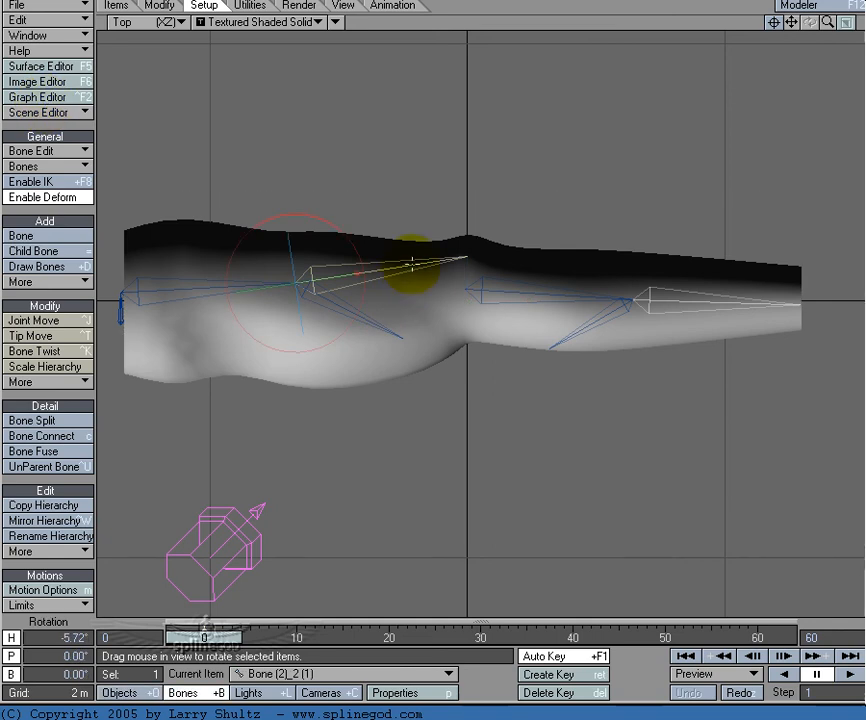
left_click(472, 637)
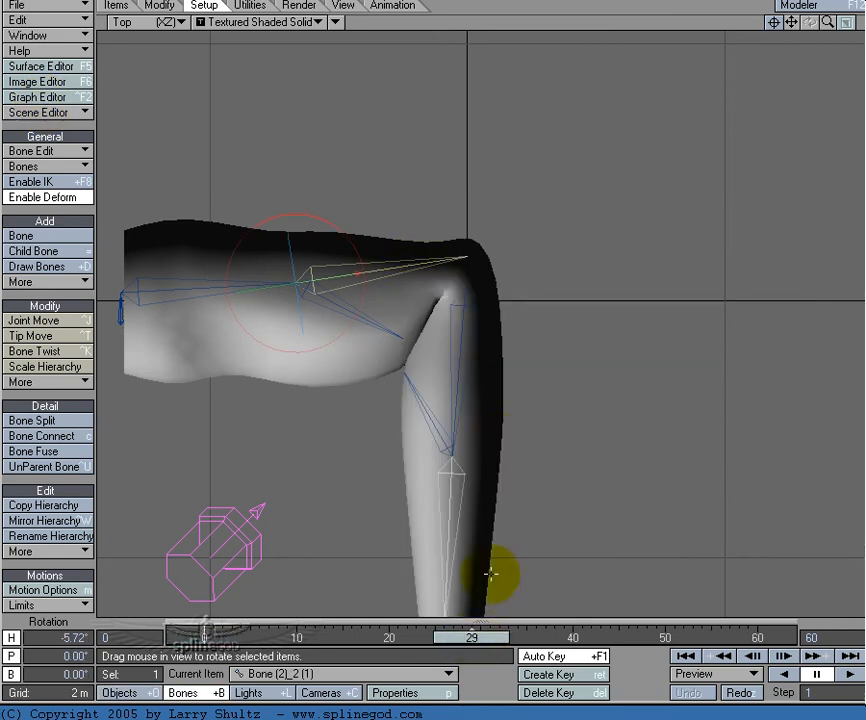
key("p")
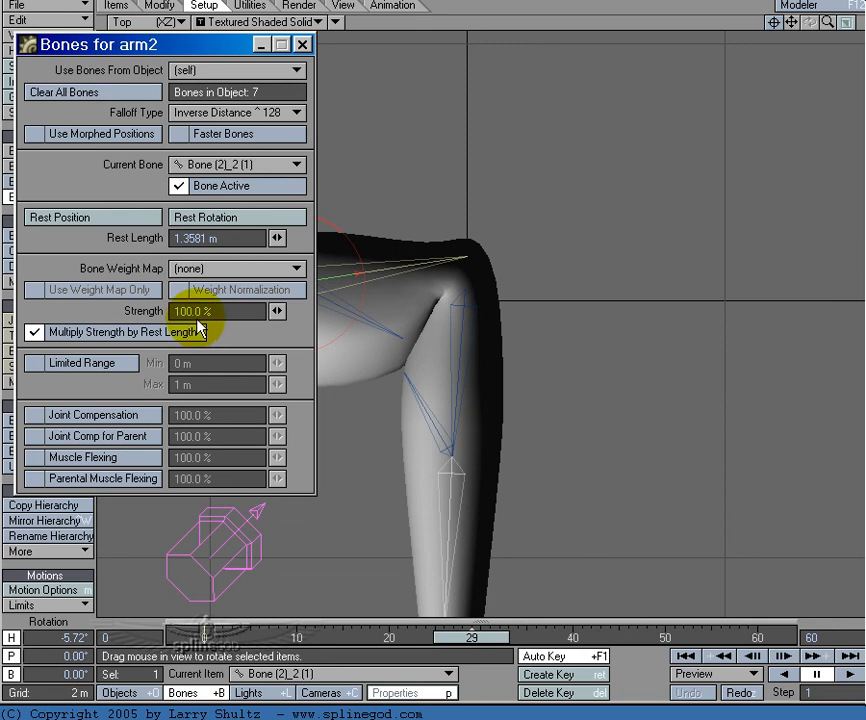
left_click_drag(278, 240, 252, 240)
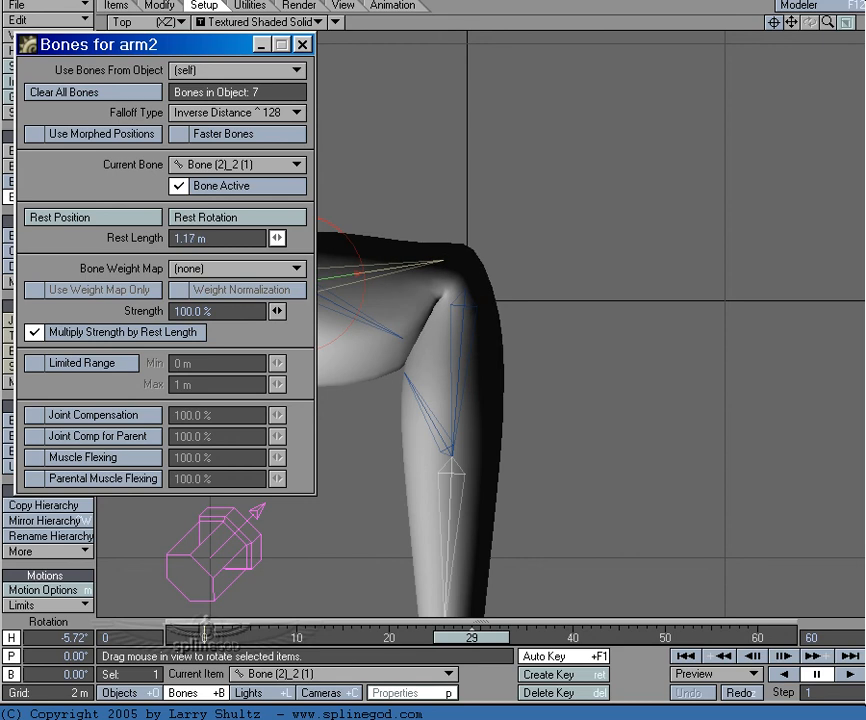
left_click(302, 44)
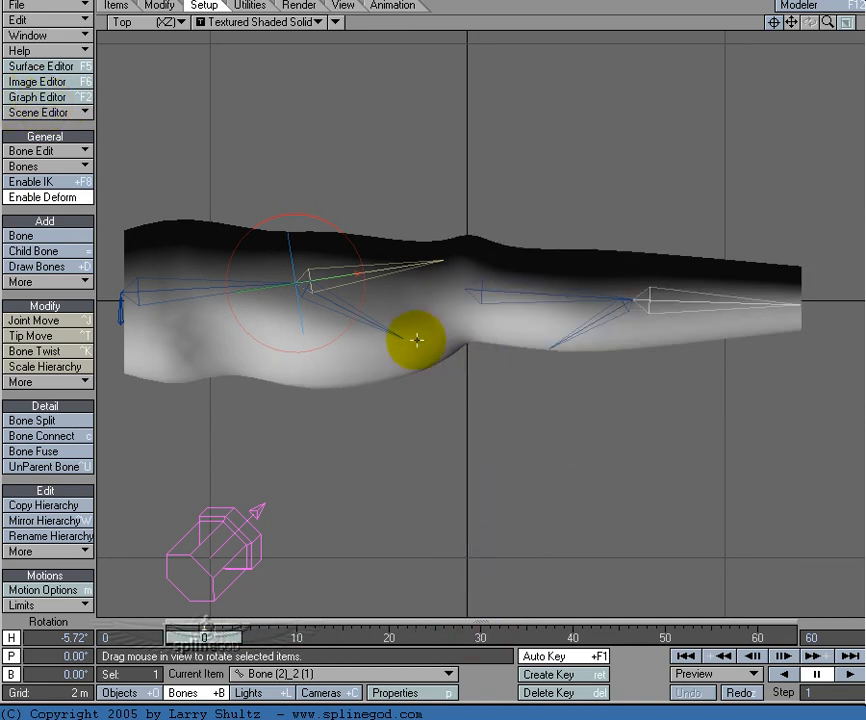
Step: At frame 30, rotate the upper-arm child bone away from the crease to bulge the muscle and scale its Z to about 0.92
left_click(373, 325)
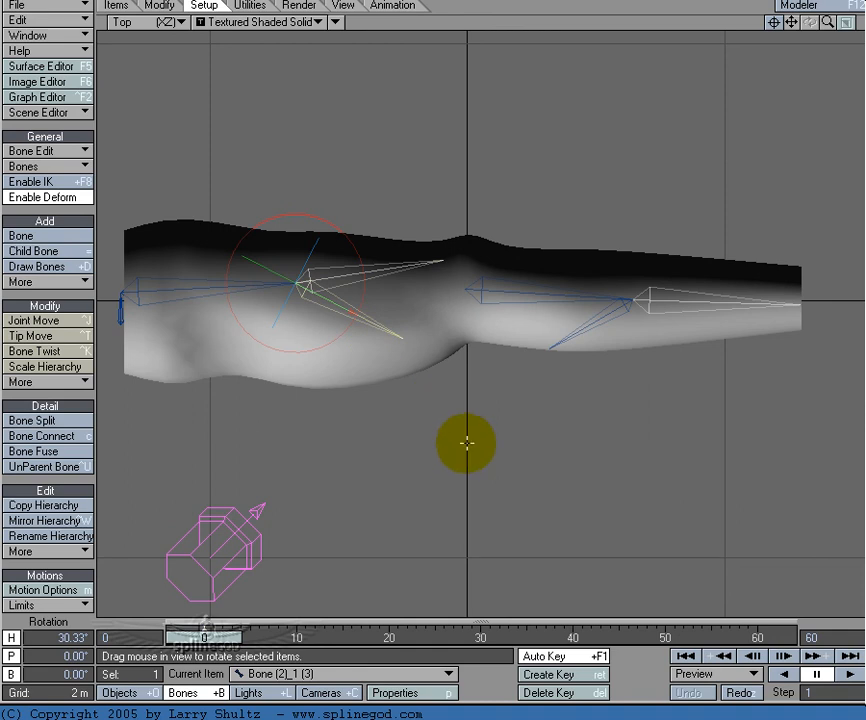
left_click(482, 637)
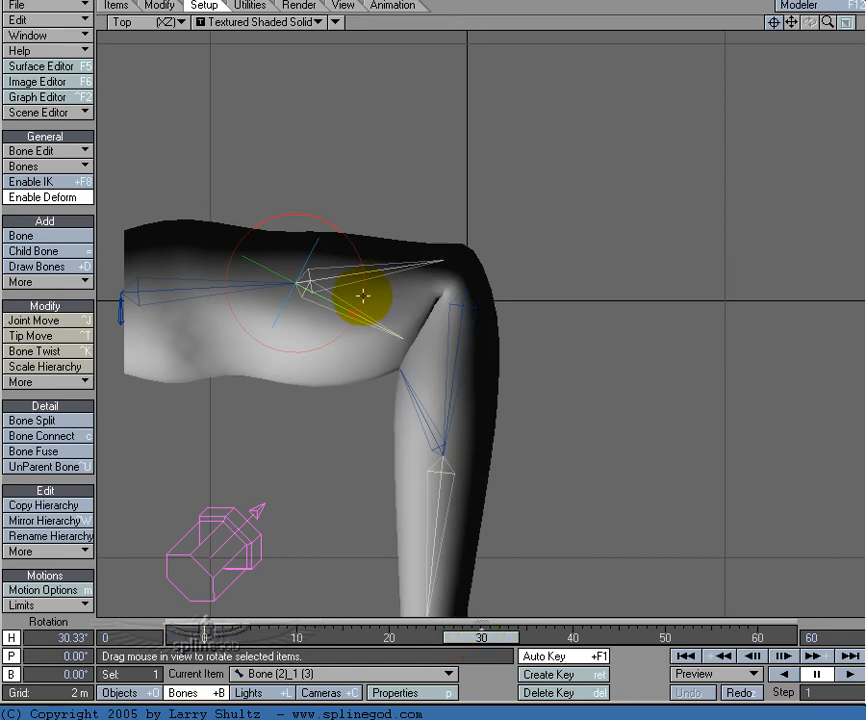
mouse_move(362, 295)
left_mouse_down()
mouse_move(30, 97)
mouse_move(362, 295)
mouse_move(38, 97)
left_mouse_up()
key("h")
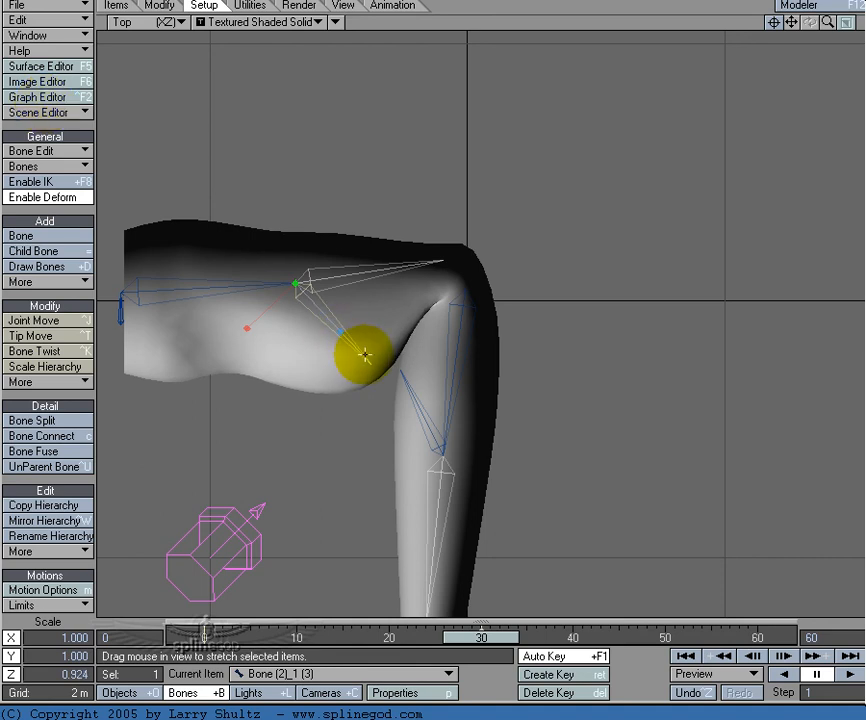
Step: Rotate the forearm child bone at frame 30 to a heading of about 131.3° and stretch its Z scale to about 1.146
left_click(410, 390)
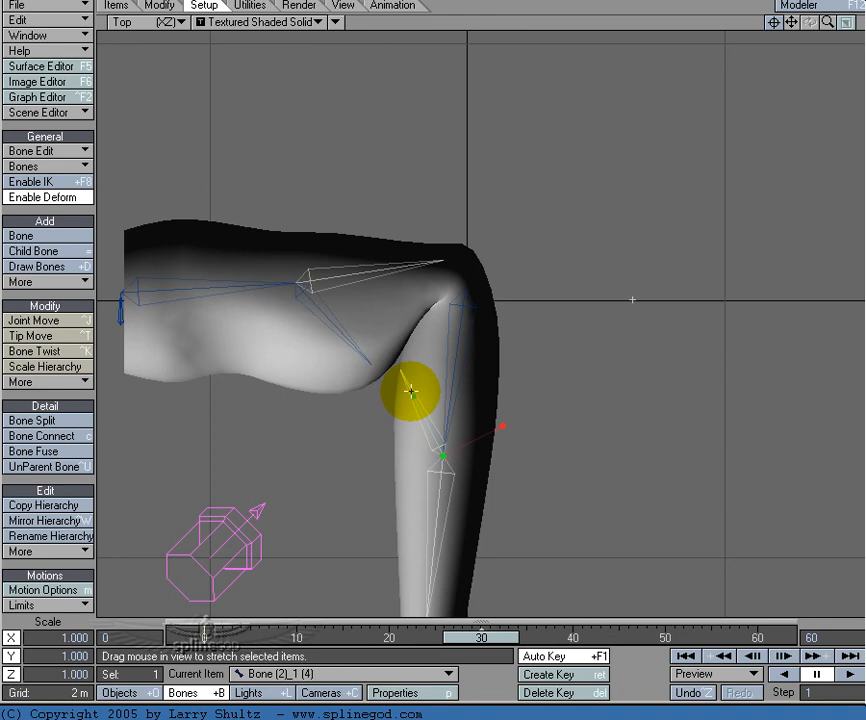
key("y")
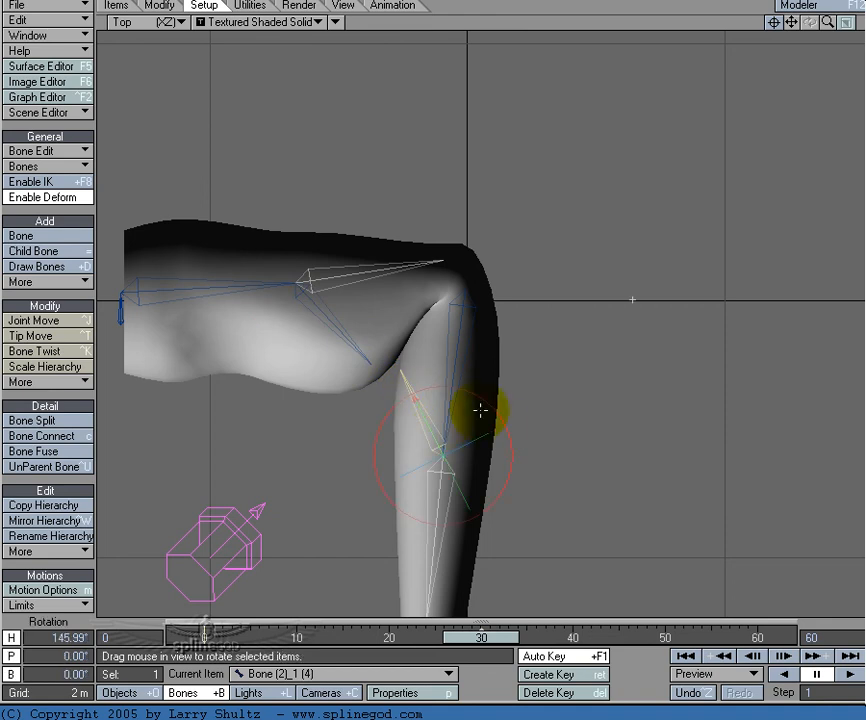
left_click_drag(505, 429, 45, 101)
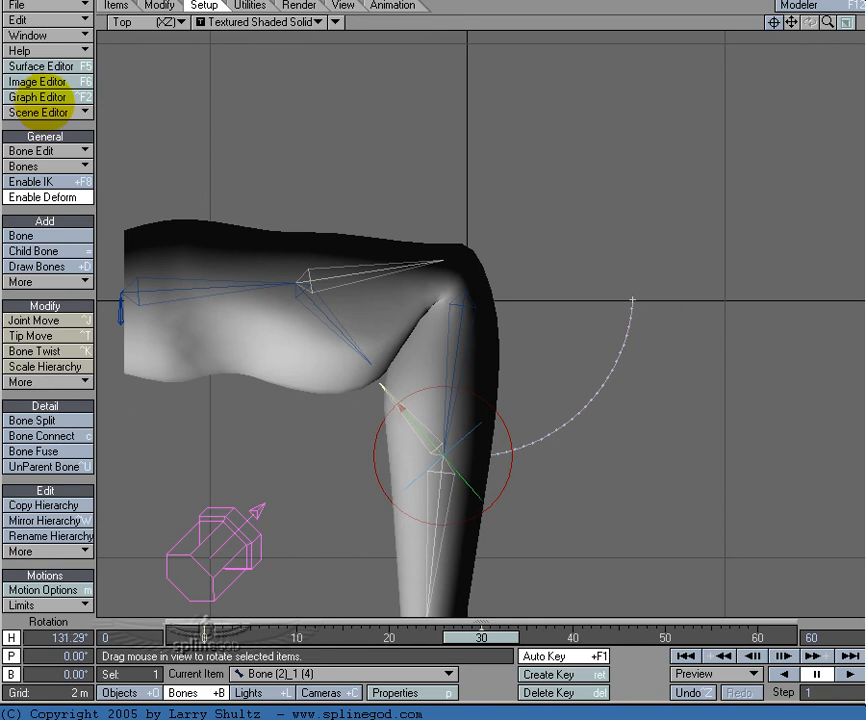
key("h")
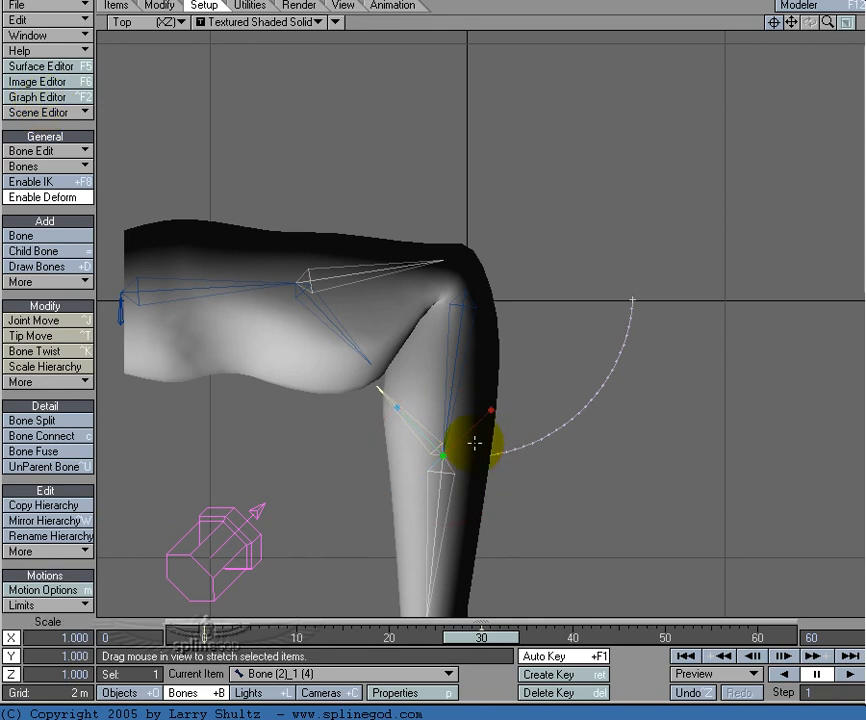
left_click_drag(397, 408, 45, 99)
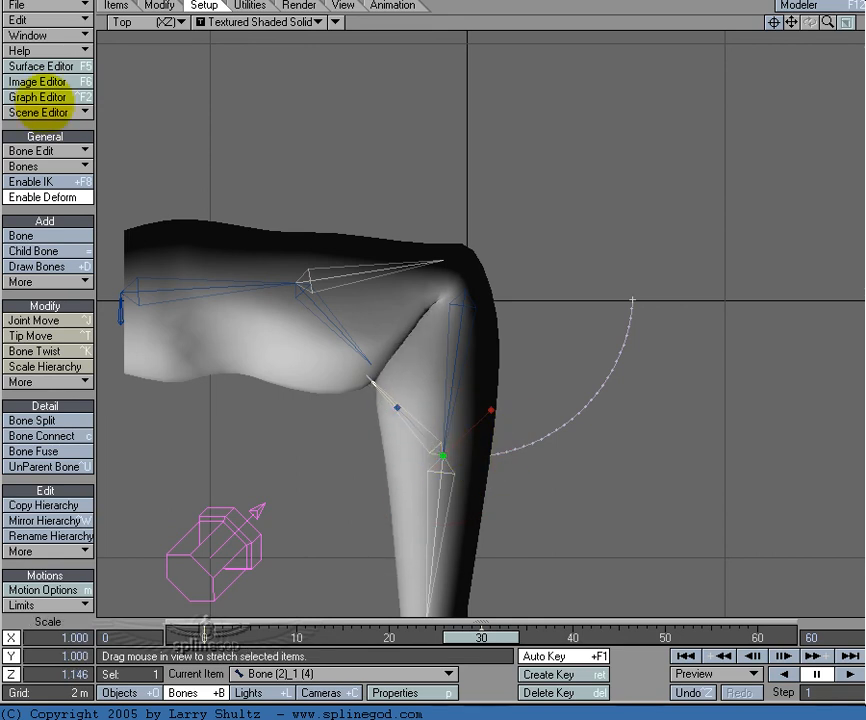
Step: At frame 30, scale the forearm child bone to about 1.336 in X, 1.150 in Y and 1.178 in Z
left_click_drag(481, 637, 416, 637)
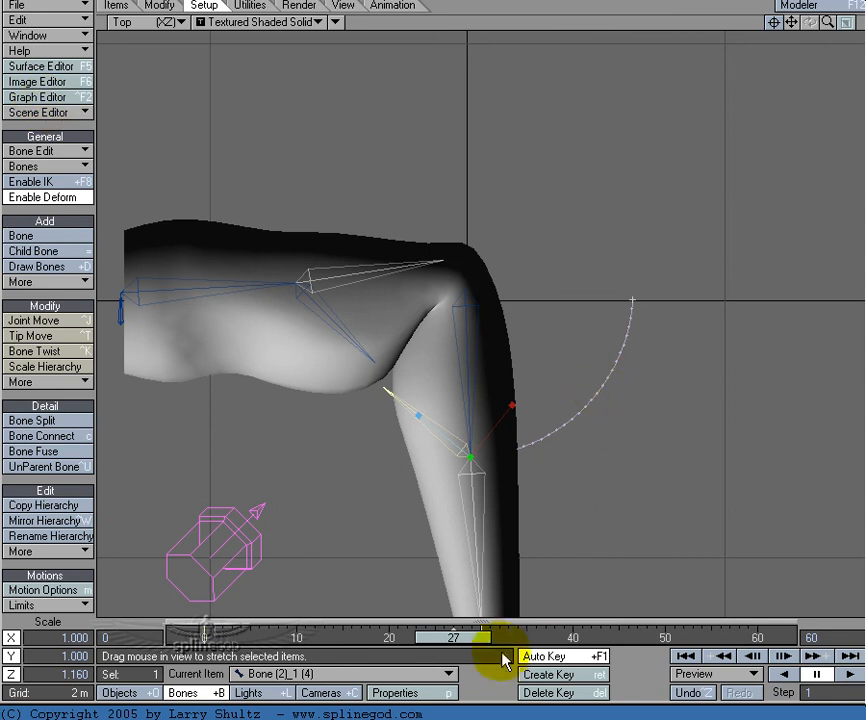
left_click_drag(474, 636, 502, 636)
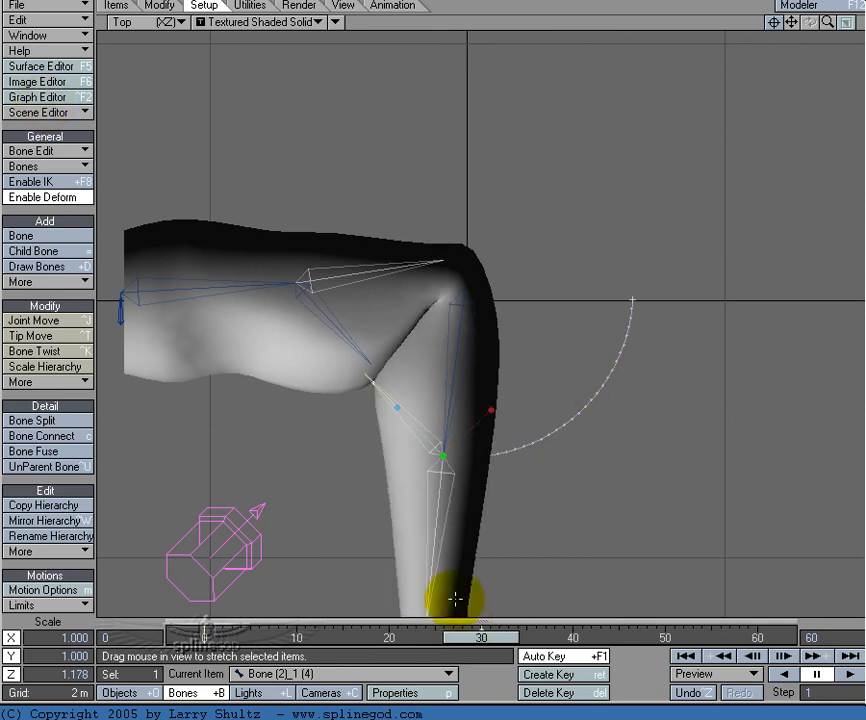
key("4")
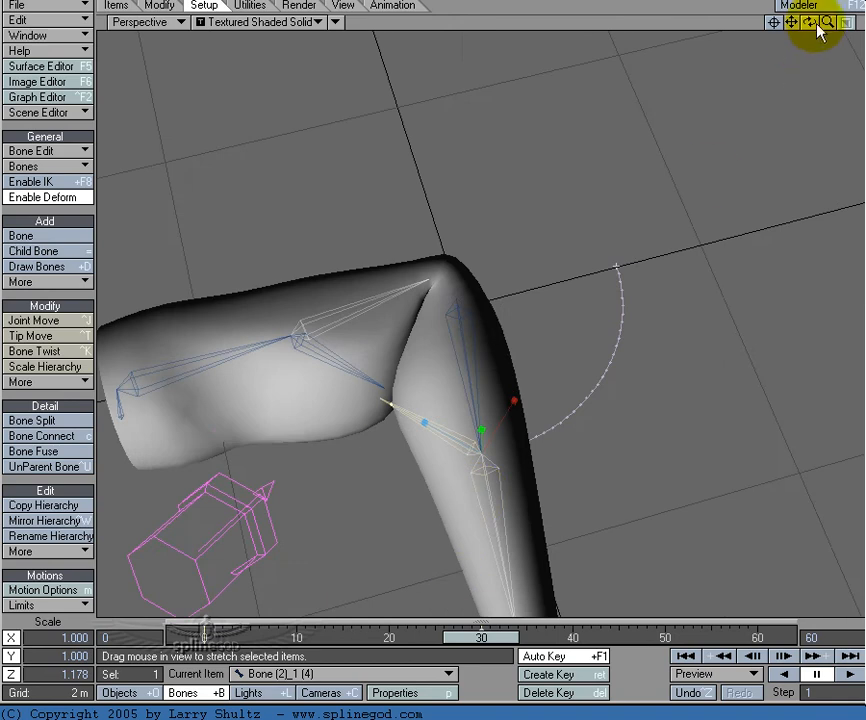
mouse_move(45, 108)
left_mouse_down("alt")
mouse_move(43, 129)
mouse_move(42, 104)
mouse_move(33, 99)
mouse_move(44, 101)
mouse_move(42, 92)
left_mouse_up("alt")
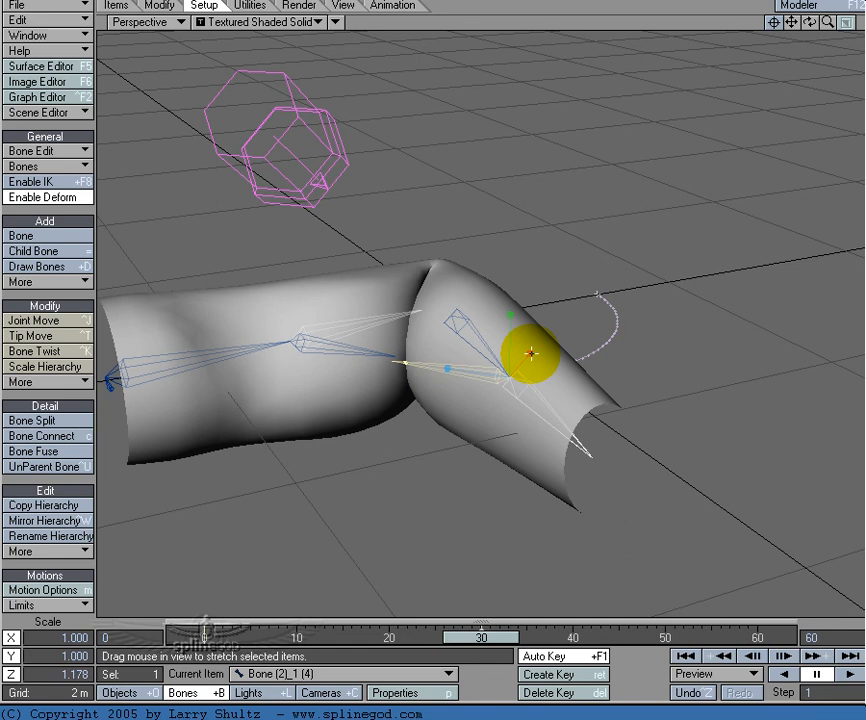
left_click_drag(531, 353, 538, 350)
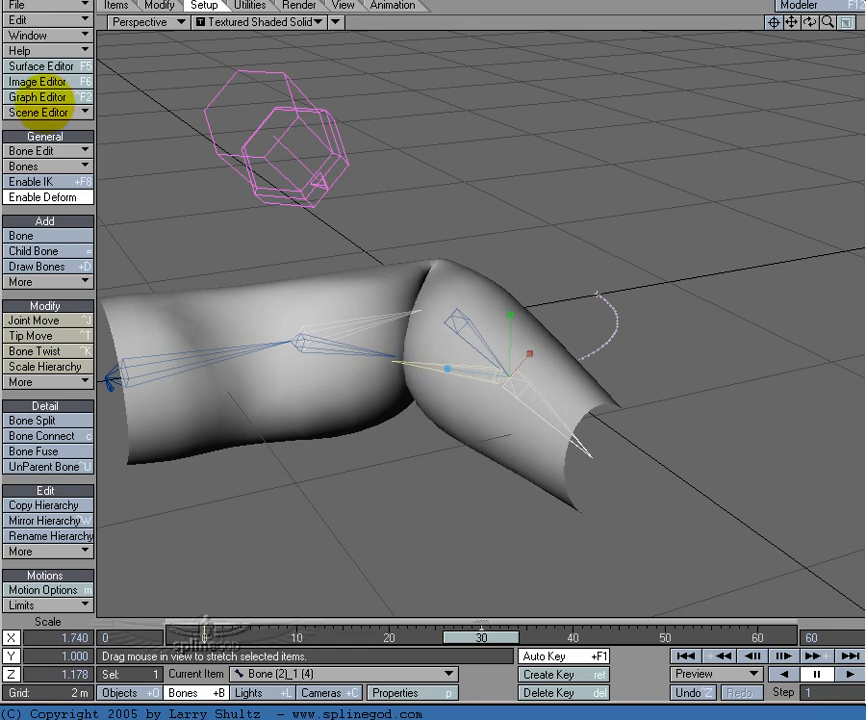
left_click_drag(45, 103, 41, 103)
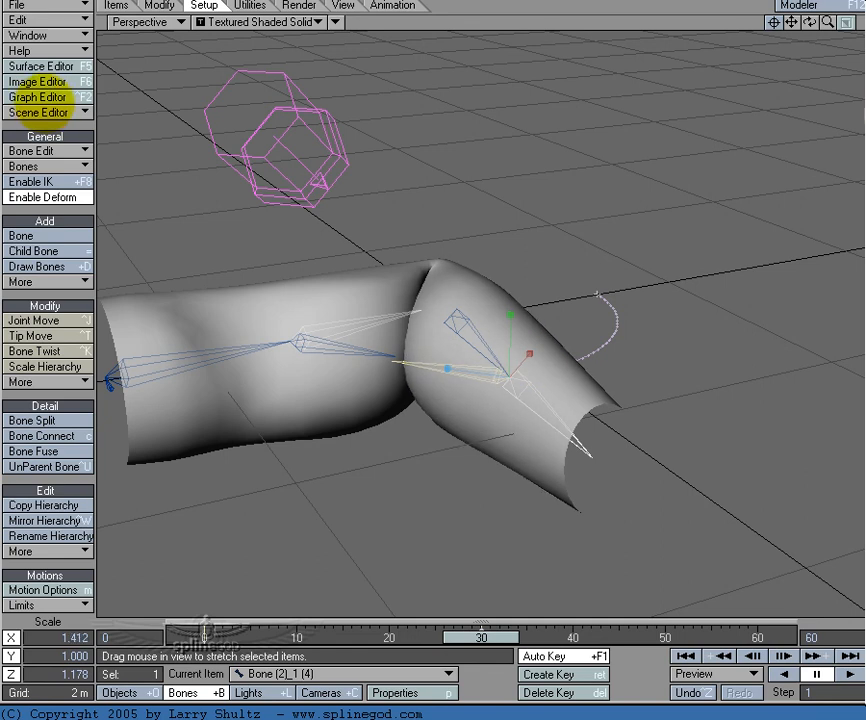
left_click_drag(510, 315, 510, 310)
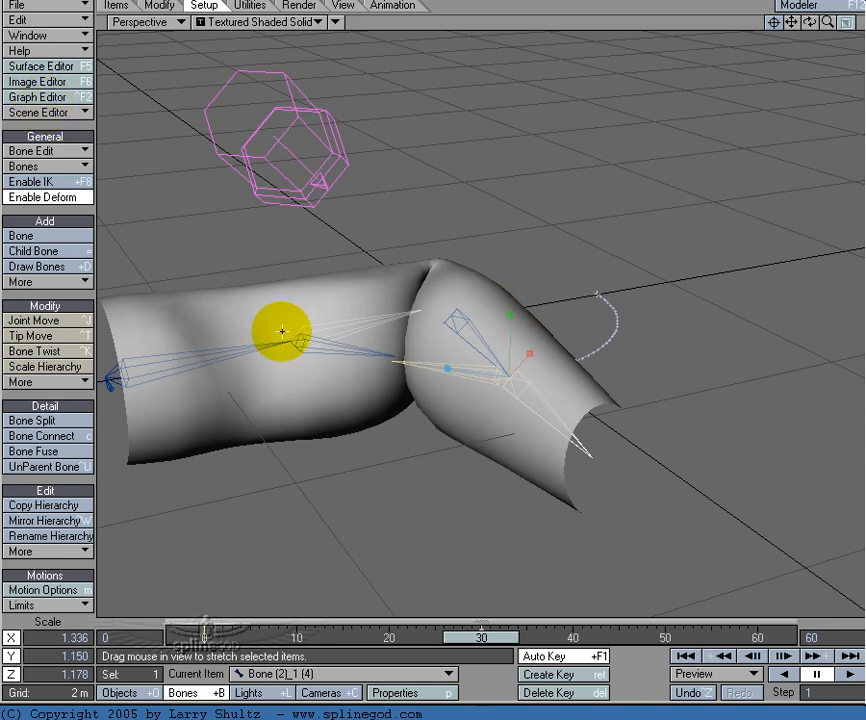
Step: Scale the upper-arm child bone's Y to about 1.122 at frame 30 and scrub back to frame 0 to preview the bend
left_click(348, 352)
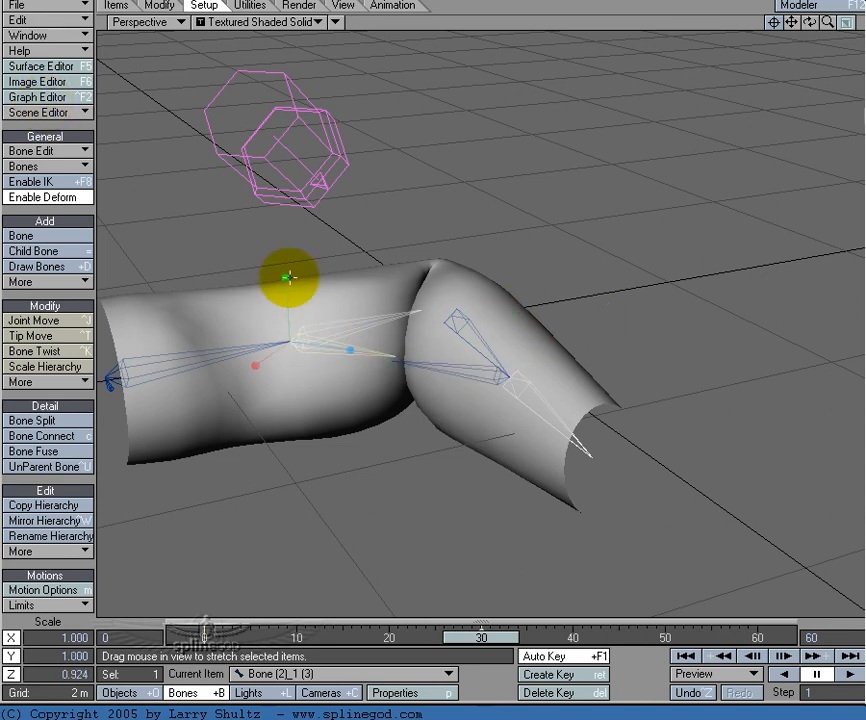
left_click_drag(286, 278, 38, 90)
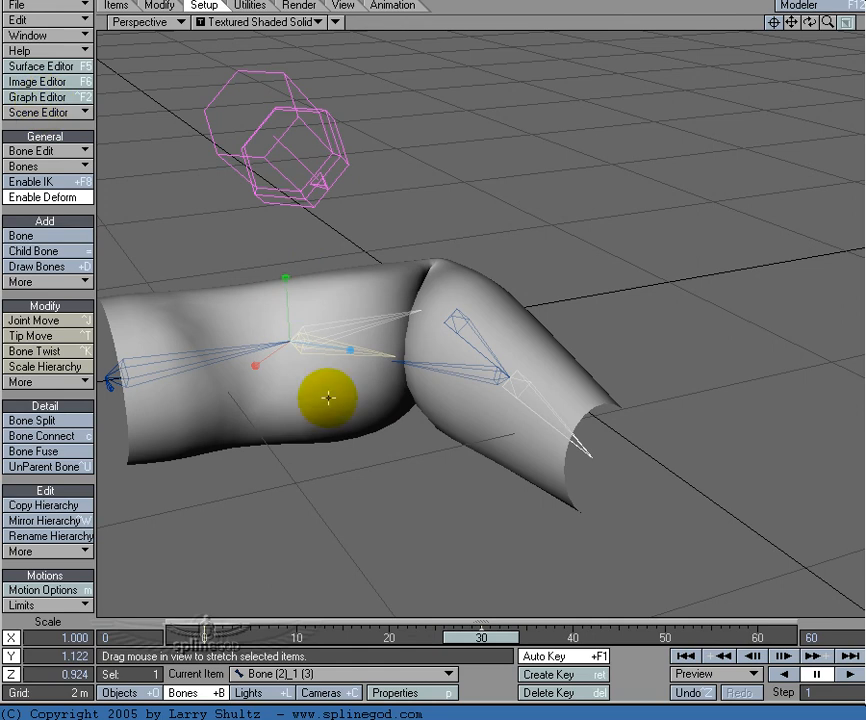
left_click_drag(806, 22, 570, 363)
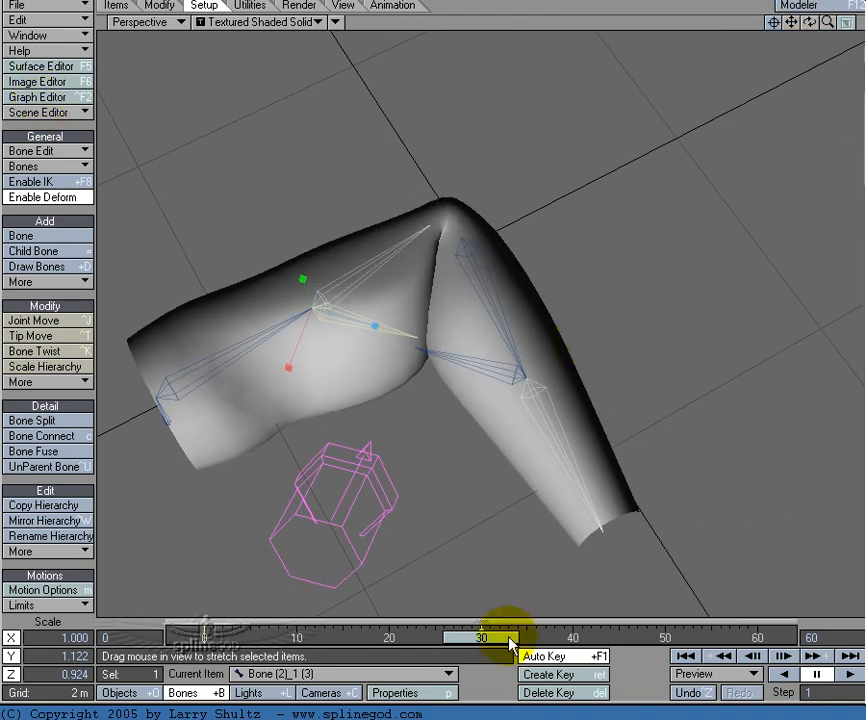
left_click_drag(510, 639, 205, 639)
Step: At frame 30, move the upper-arm child bone to about X 6.09 cm and Z 1.27 m, and preview the bend
key("2")
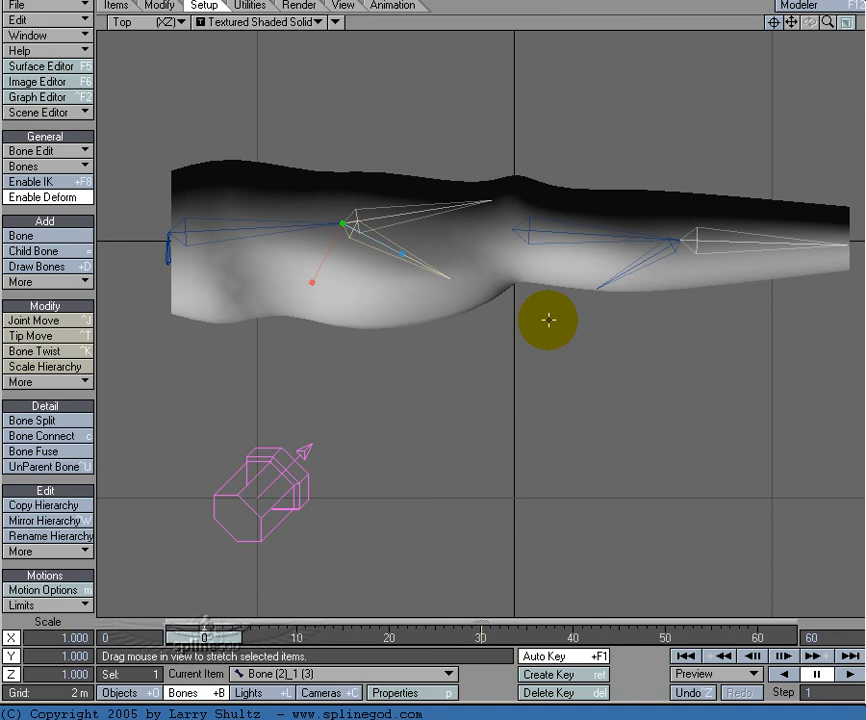
key("t")
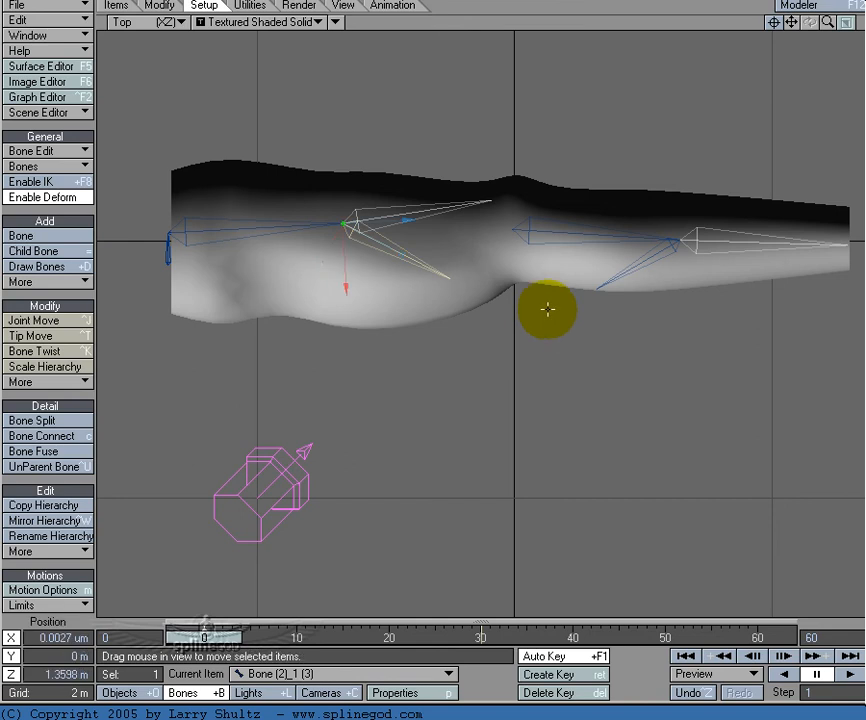
left_click(483, 641)
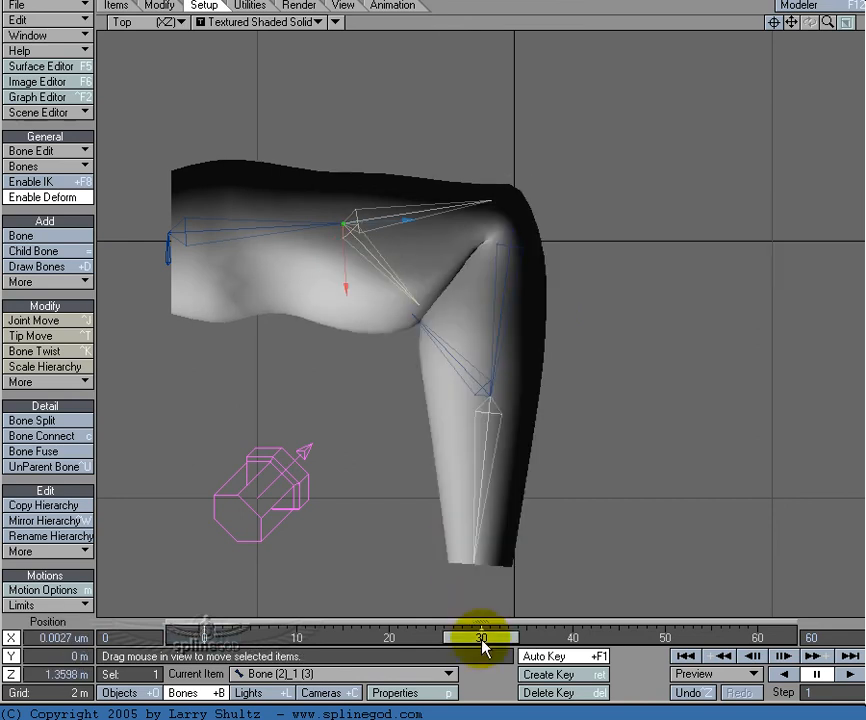
left_click_drag(346, 288, 346, 297)
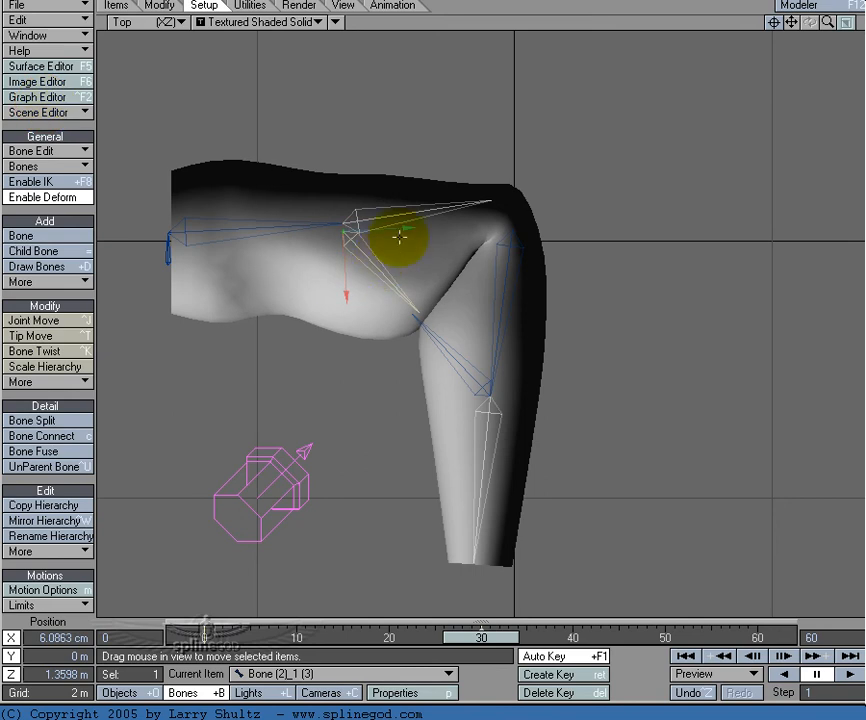
mouse_move(402, 228)
left_mouse_down()
mouse_move(427, 227)
mouse_move(395, 228)
left_mouse_up()
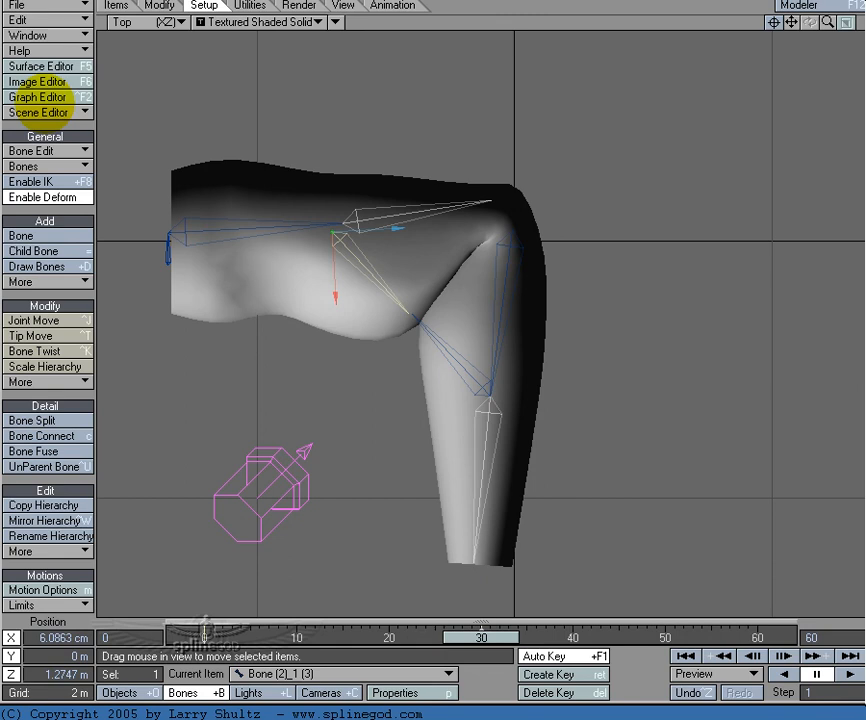
left_click_drag(466, 630, 30, 100)
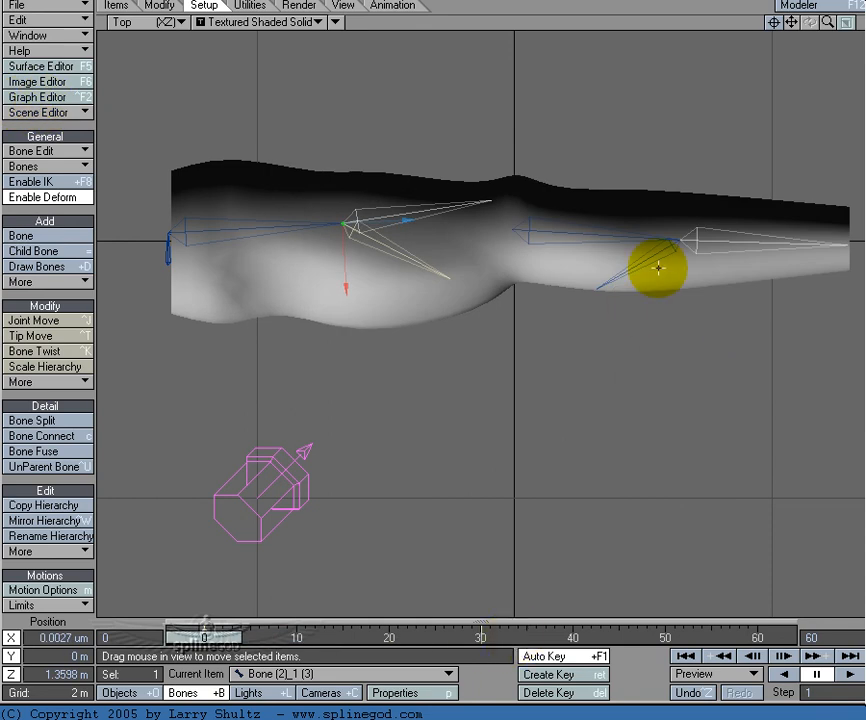
Step: Add a Cyclist motion modifier to the upper-arm child bone
key("m")
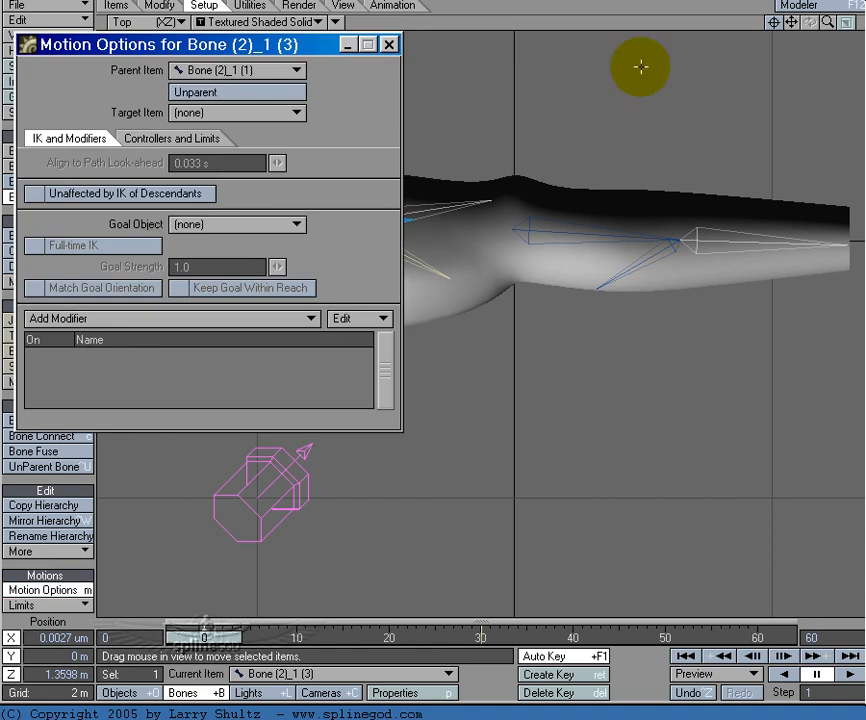
left_click(228, 316)
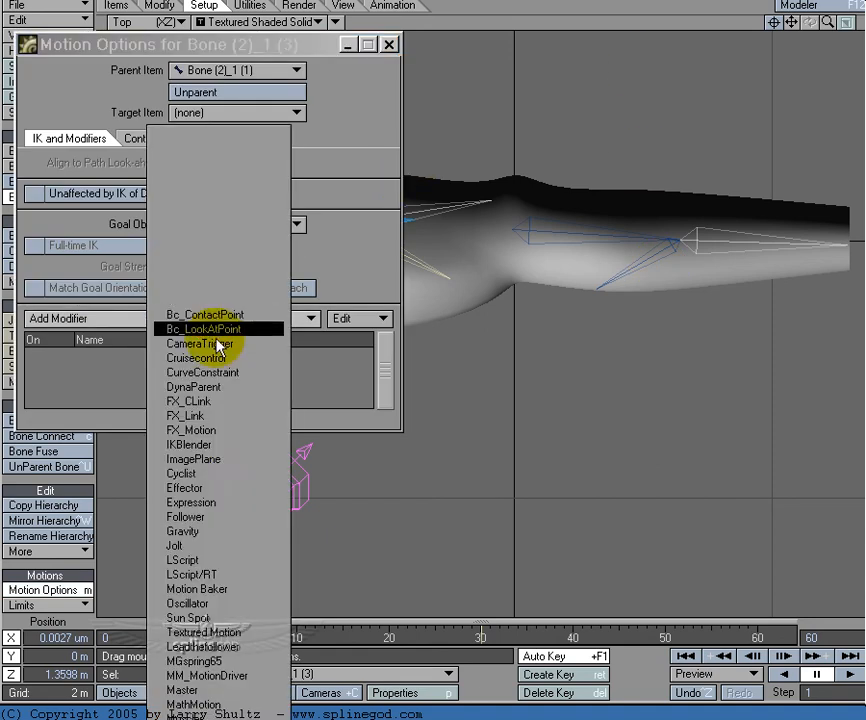
left_click(232, 487)
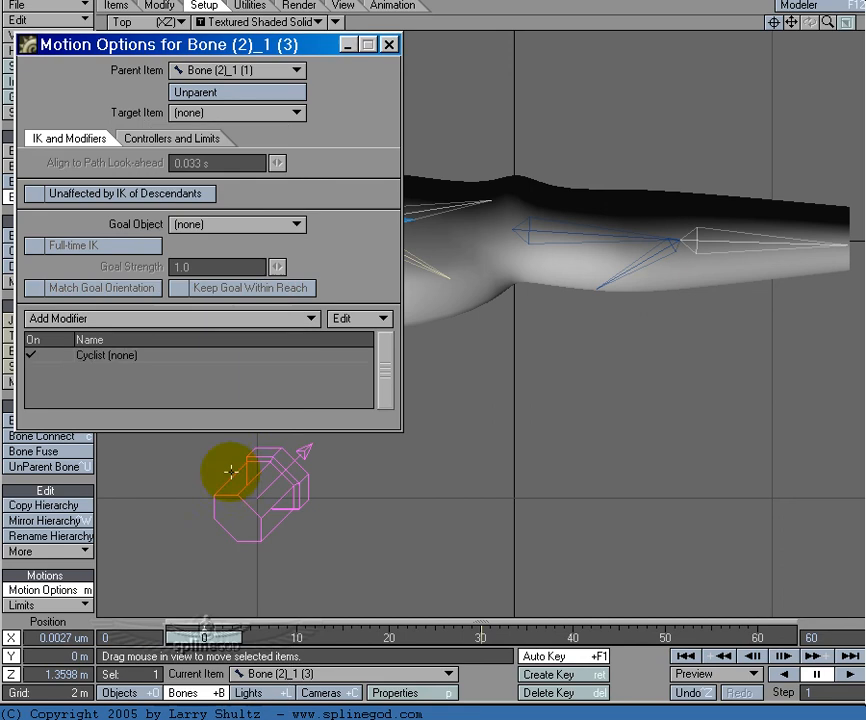
double_click(196, 358)
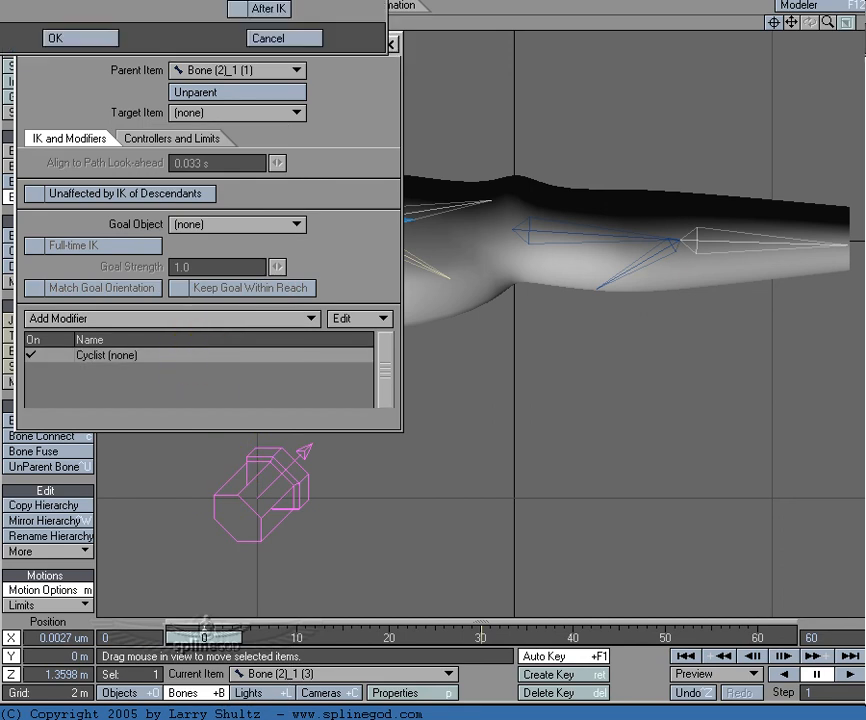
left_click_drag(261, 0, 337, 374)
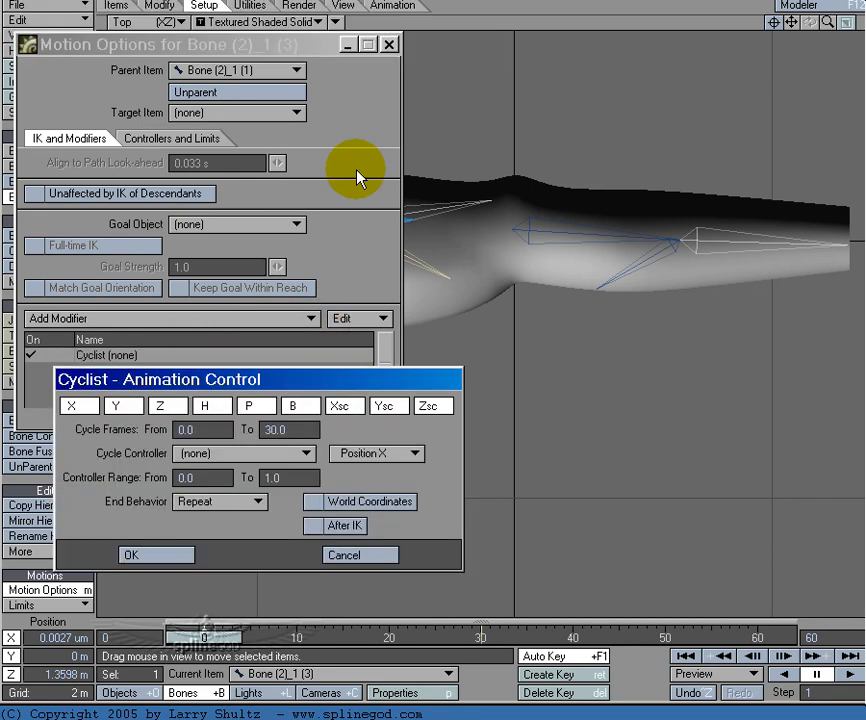
left_click(380, 70)
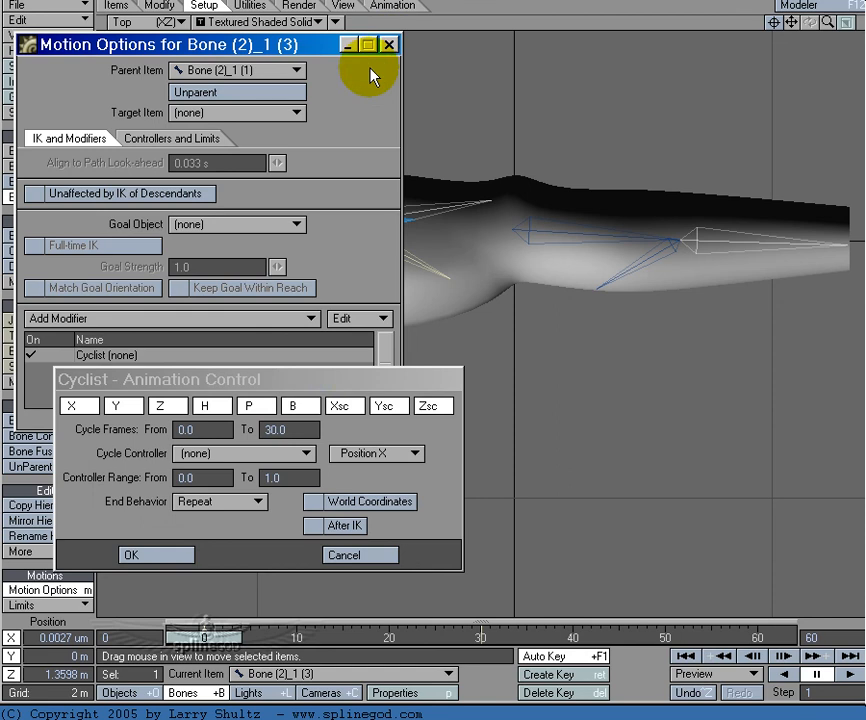
left_click(268, 383)
left_click_drag(268, 383, 221, 353)
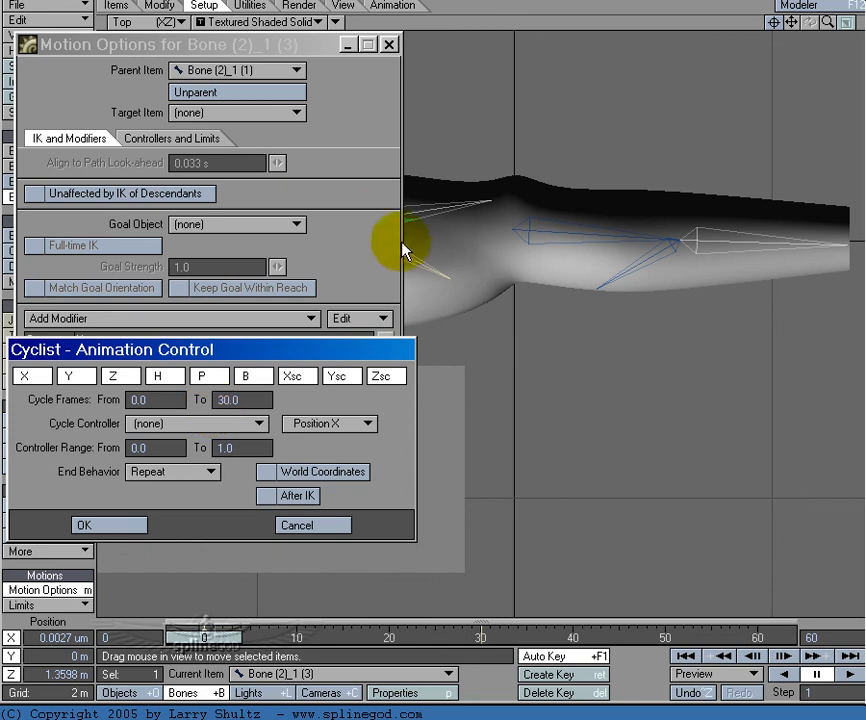
left_click(586, 232)
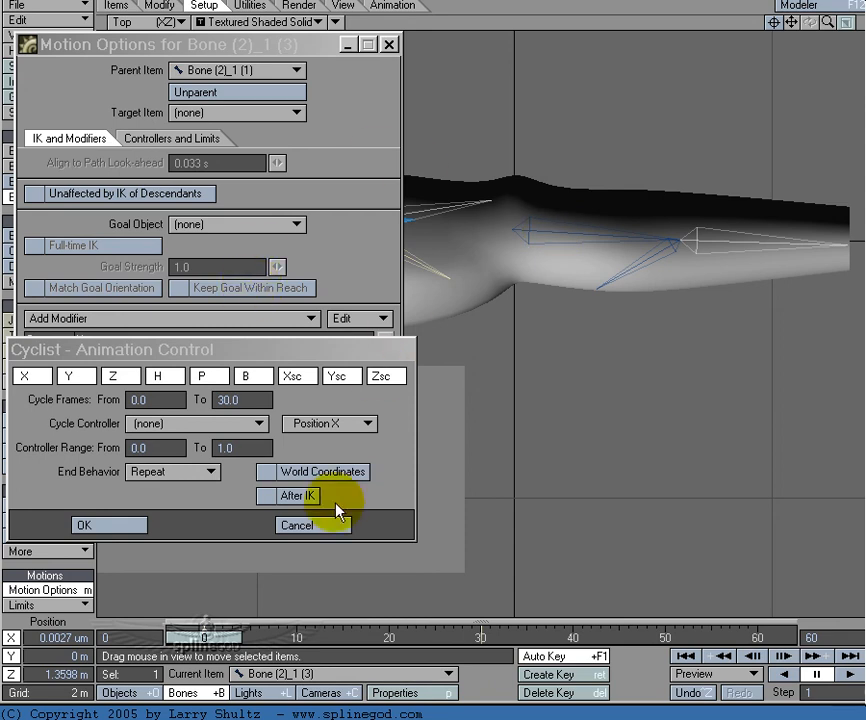
left_click(321, 523)
left_click(388, 45)
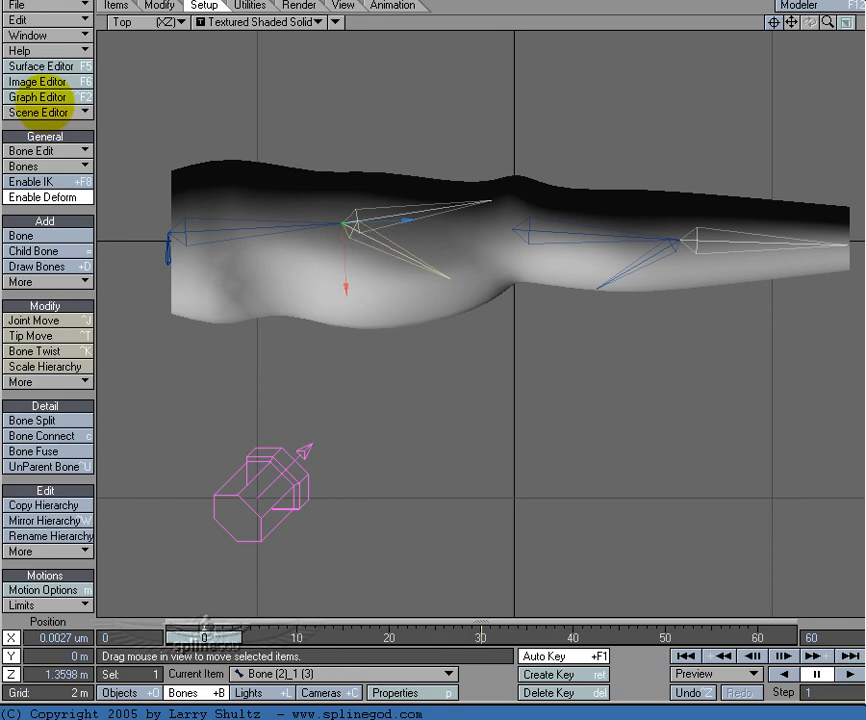
Step: Rename the first forearm bone as elbow and display its rotation values at frame 0
left_click(547, 232)
left_click(118, 6)
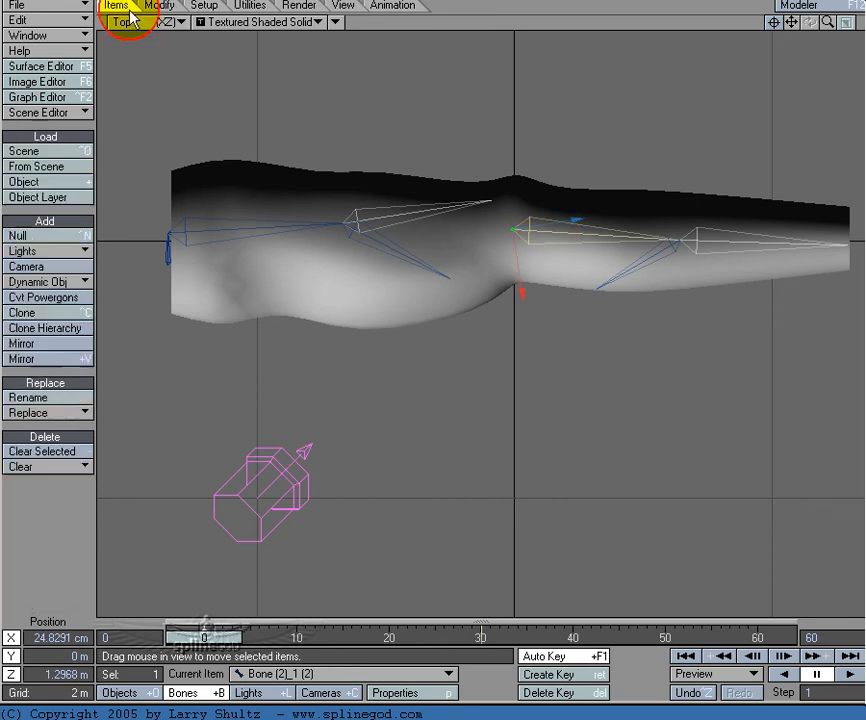
left_click(55, 397)
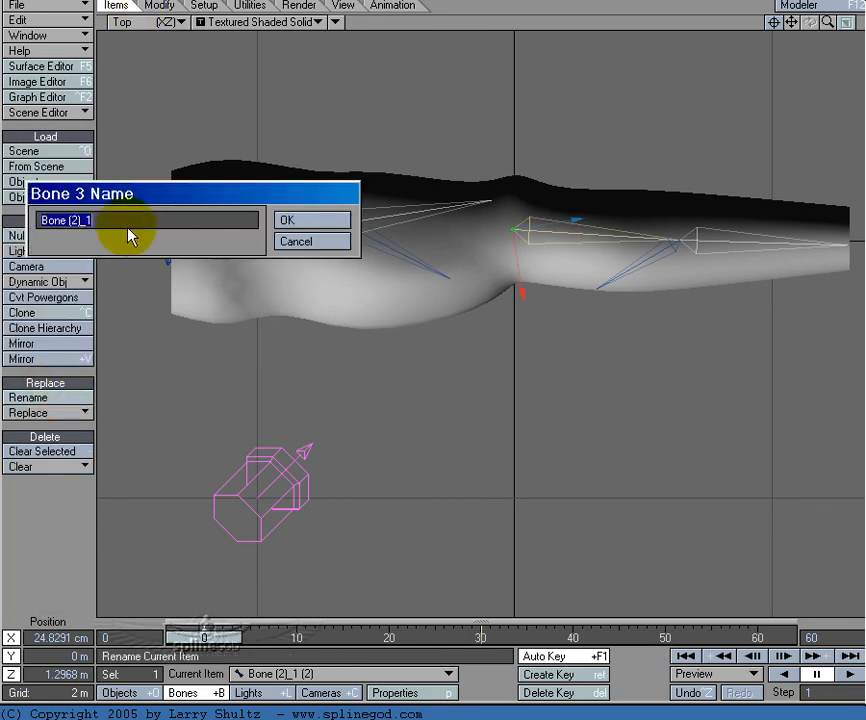
type("elbow")
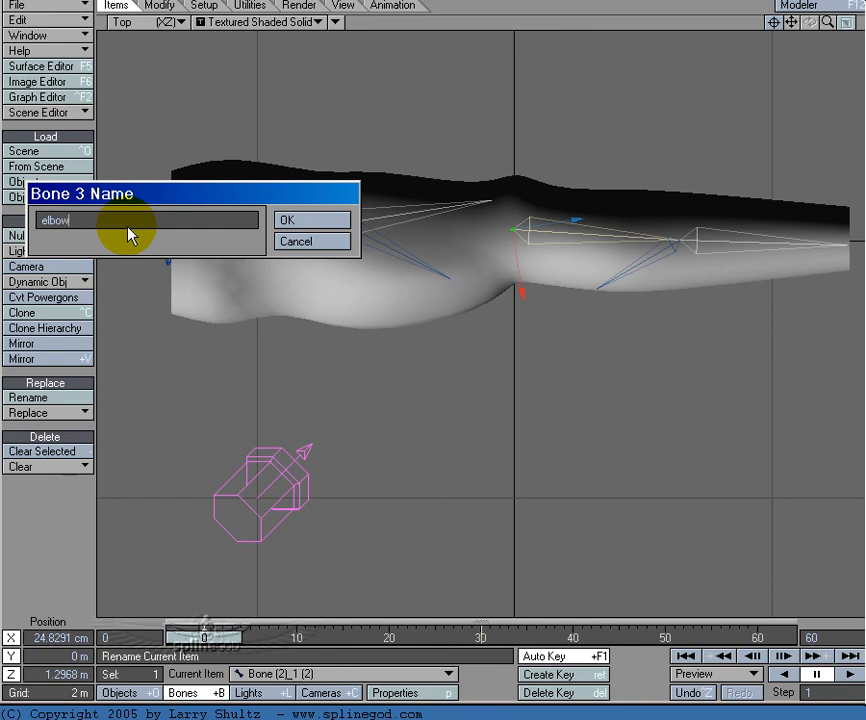
key("Return")
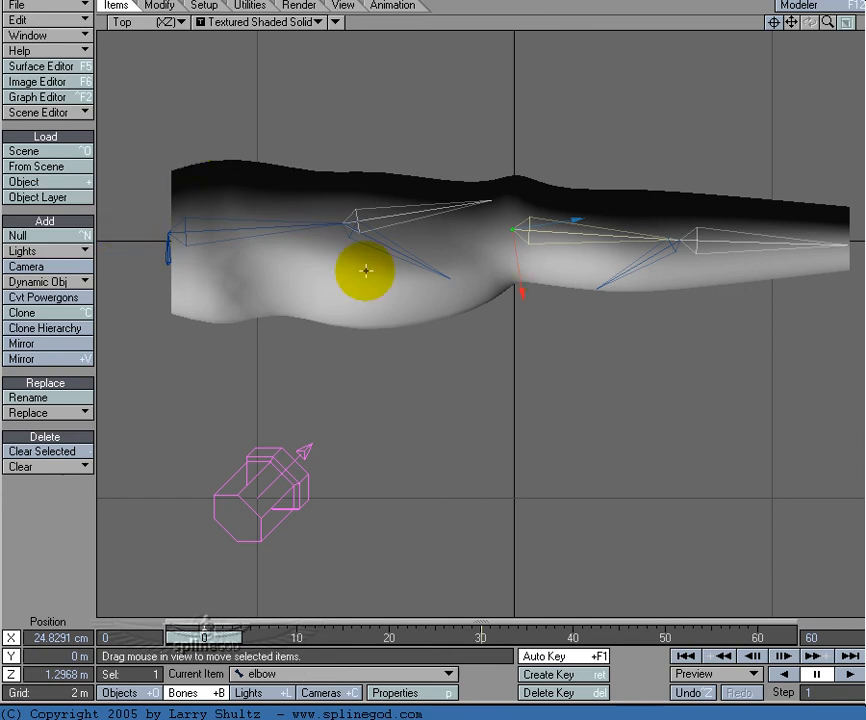
key("y")
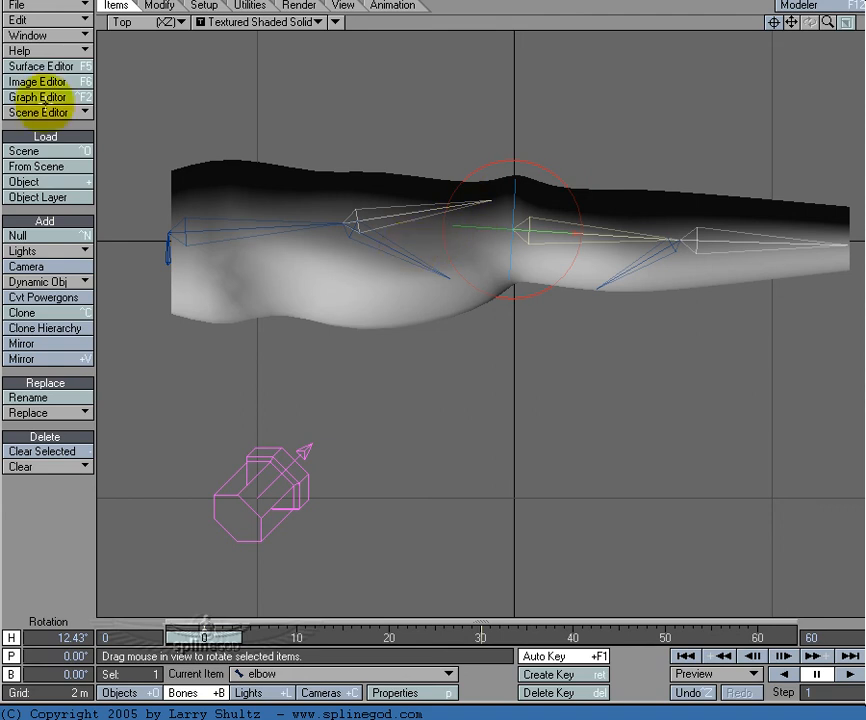
Step: Set the upper-arm child bone's Cyclist controller to elbow<=arm2 using its Heading Angle
left_click(406, 251)
key("m")
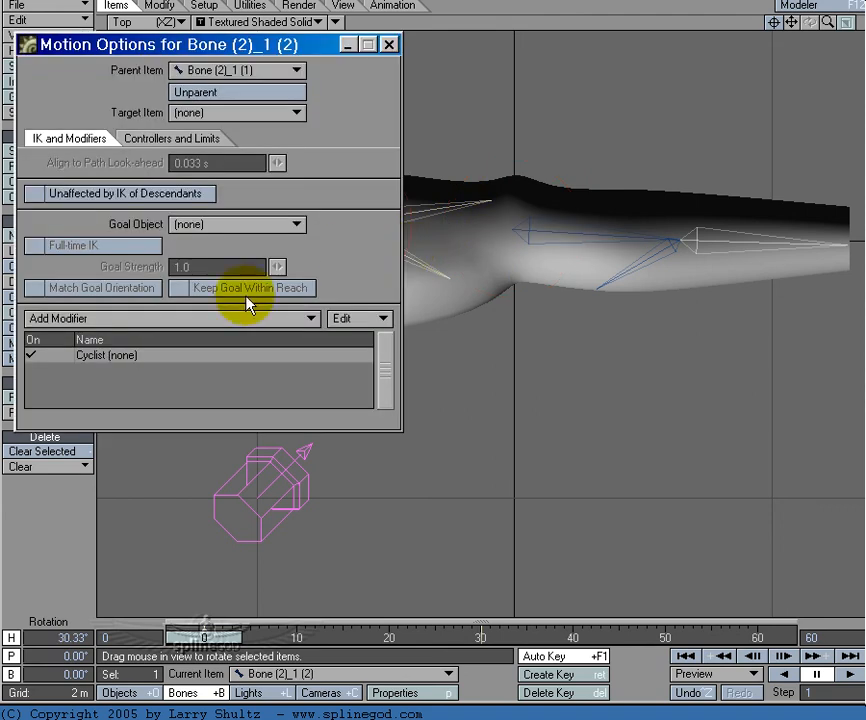
double_click(199, 354)
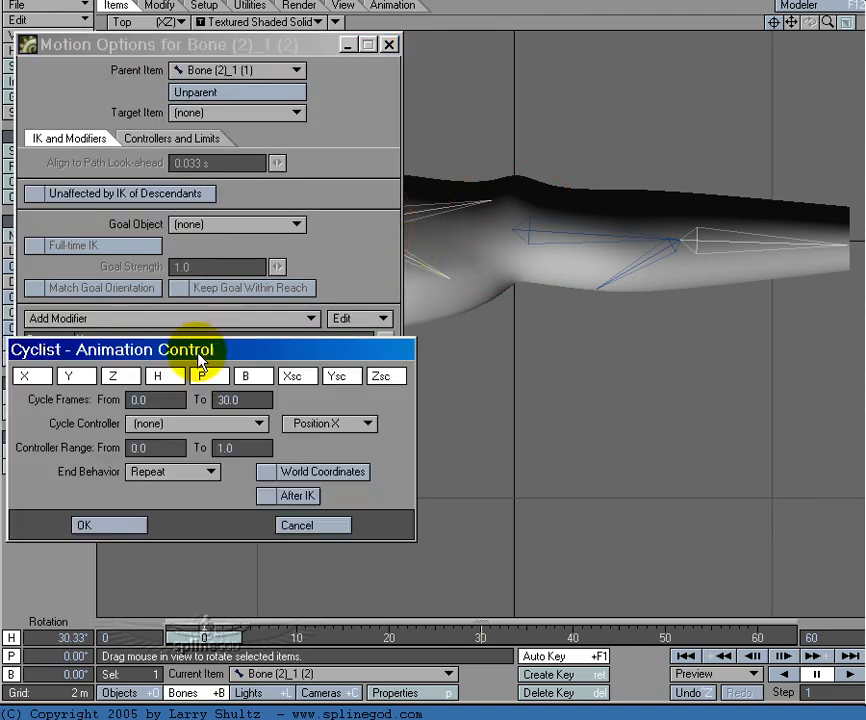
left_click(176, 423)
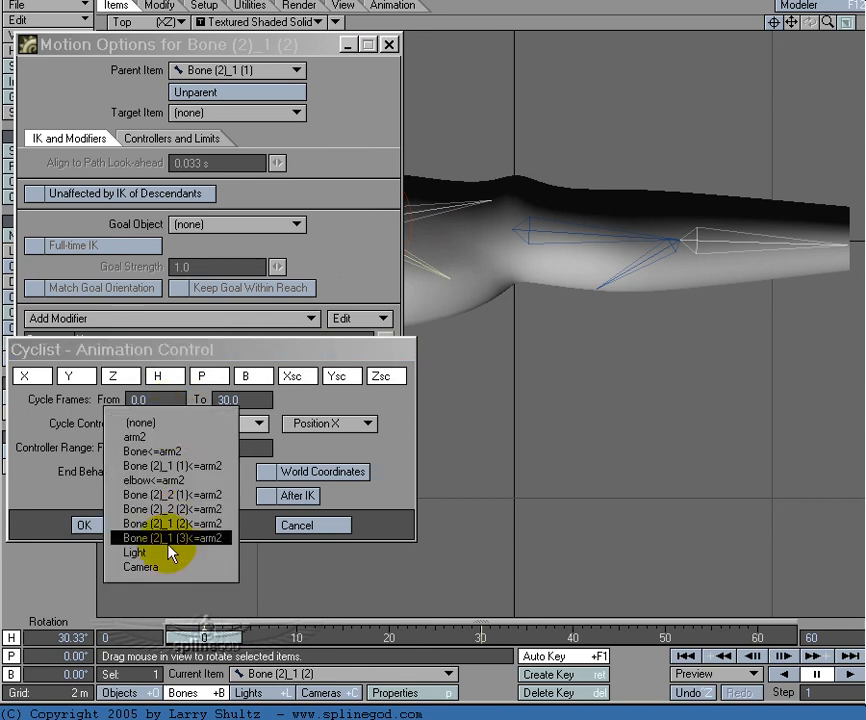
left_click(200, 479)
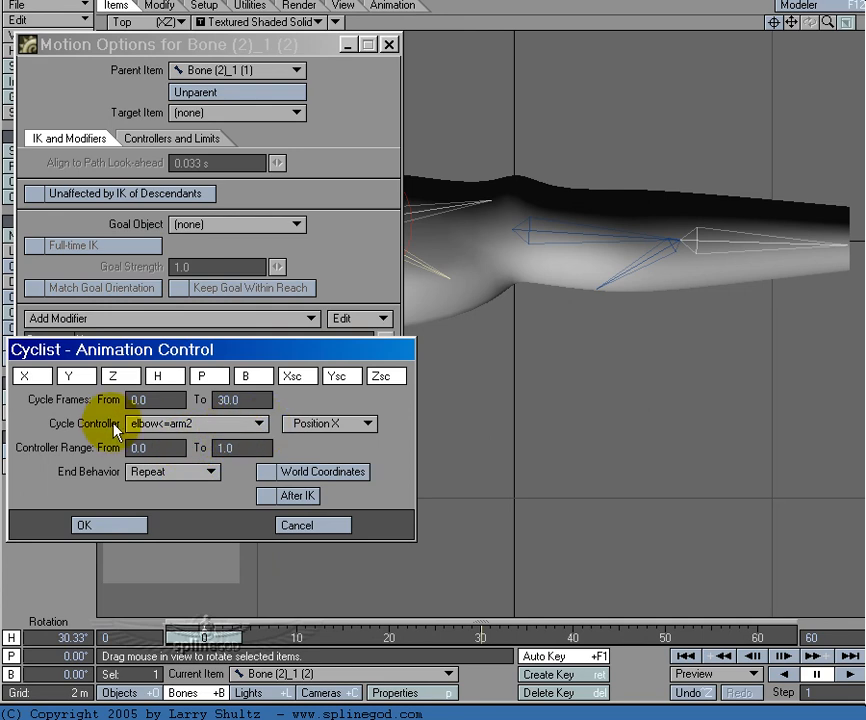
left_click(361, 423)
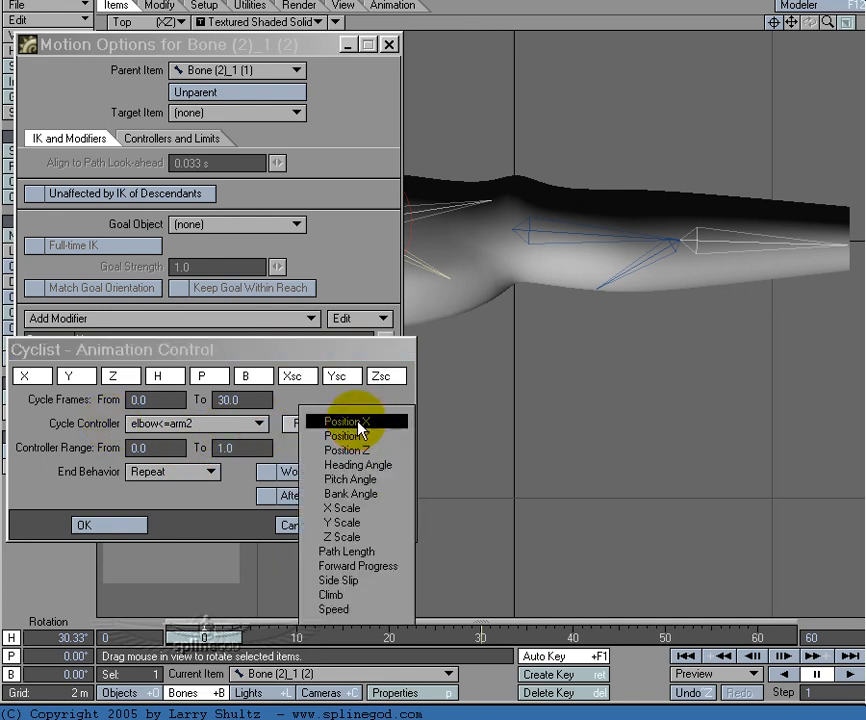
left_click(386, 470)
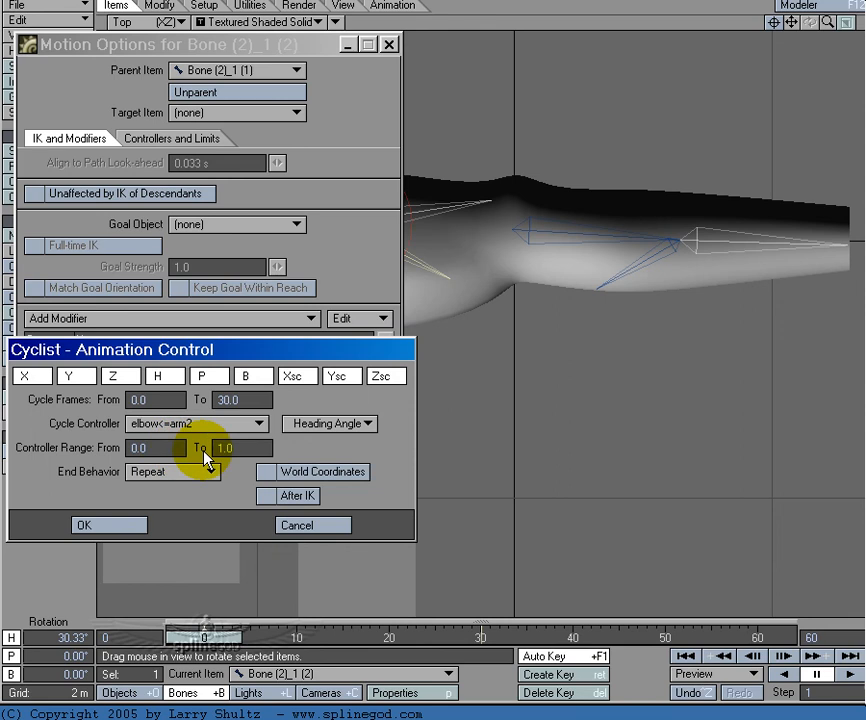
left_click(135, 526)
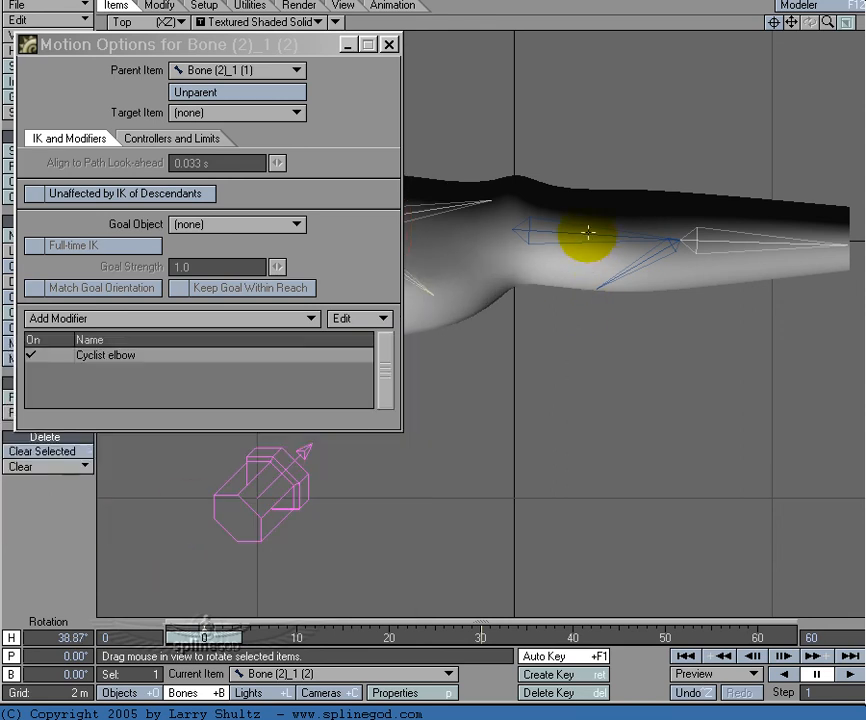
Step: Check the elbow bone's heading angle at frames 0 and 30 by scrubbing between them
key("shift+o")
left_click(548, 231)
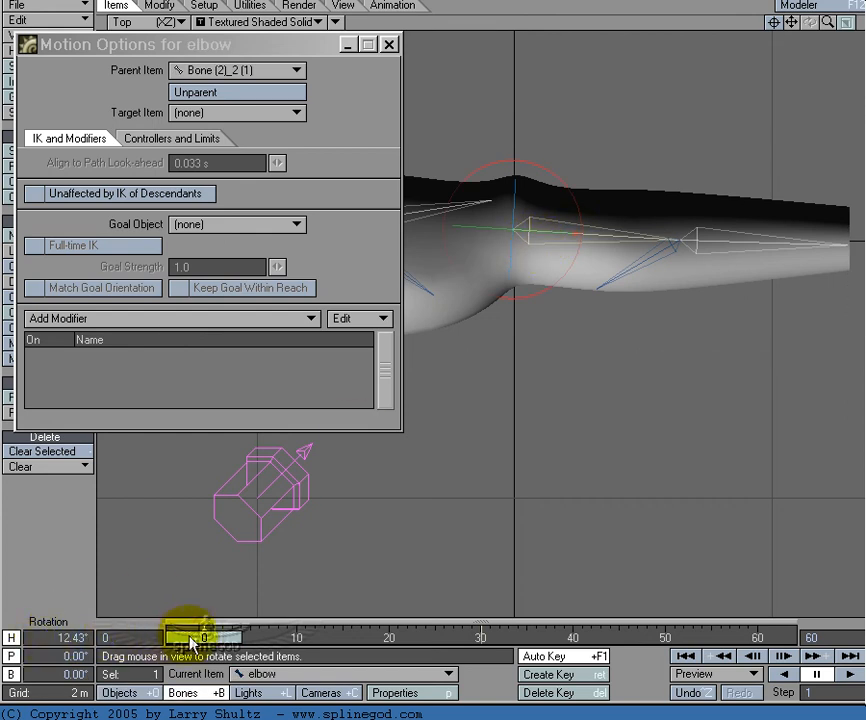
left_click_drag(196, 639, 472, 639)
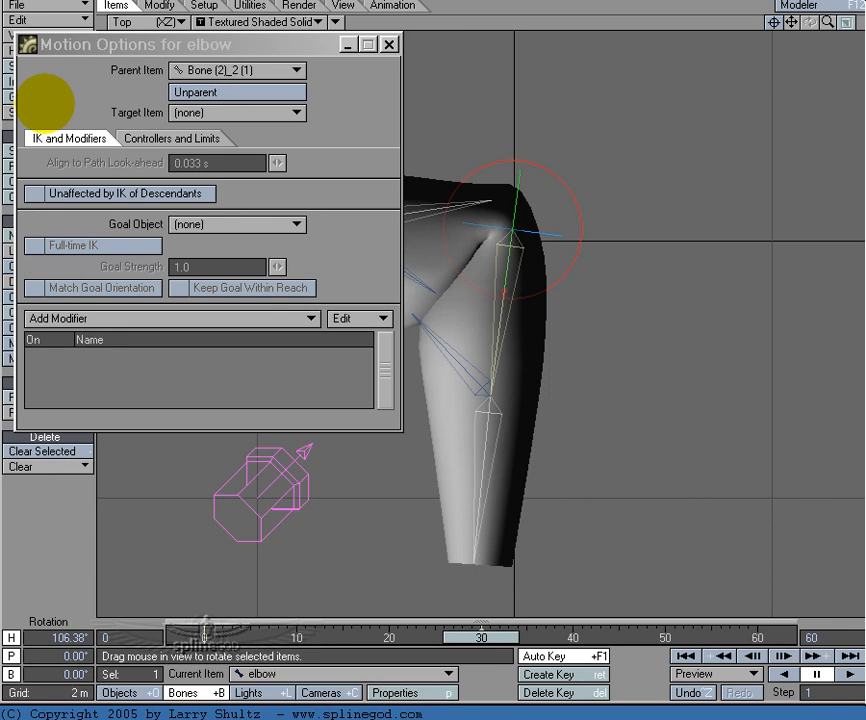
left_click_drag(498, 639, 204, 639)
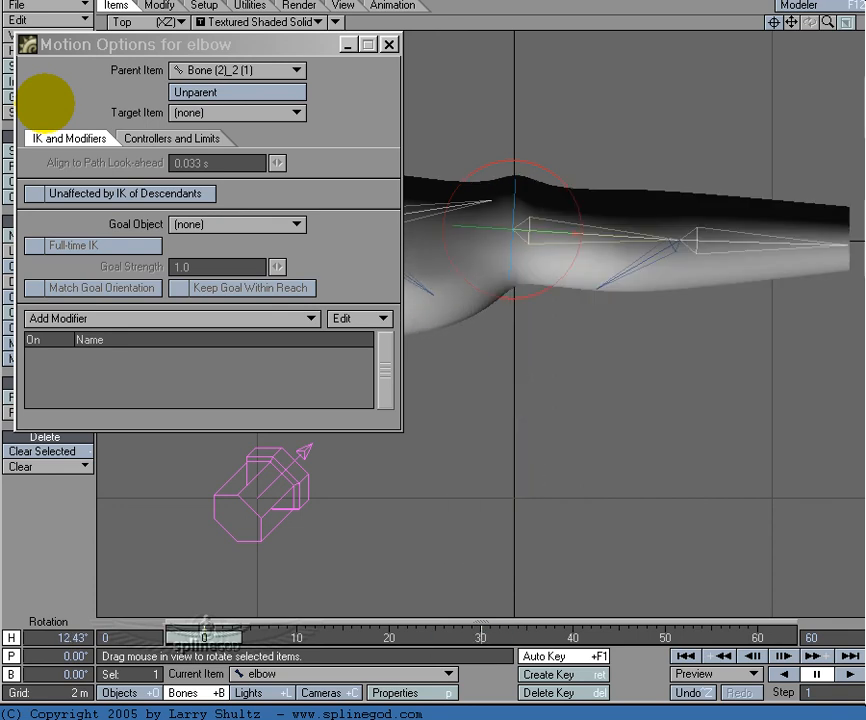
Step: Set the upper-arm child bone's Cyclist controller range from 10 to 10 and its end behavior to Stop
left_click(416, 276)
left_click(242, 356)
double_click(242, 356)
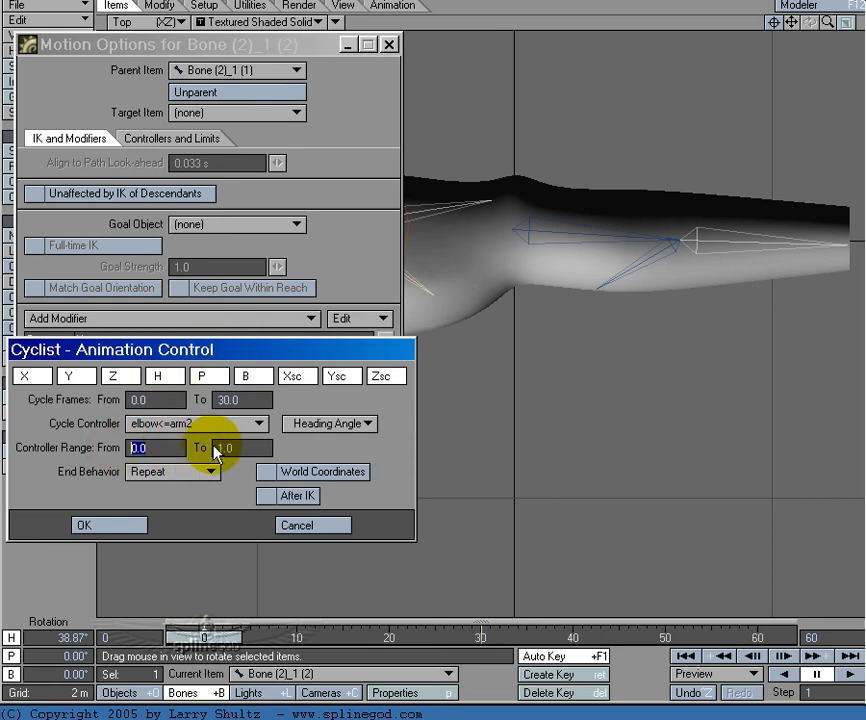
type("10")
key("Tab")
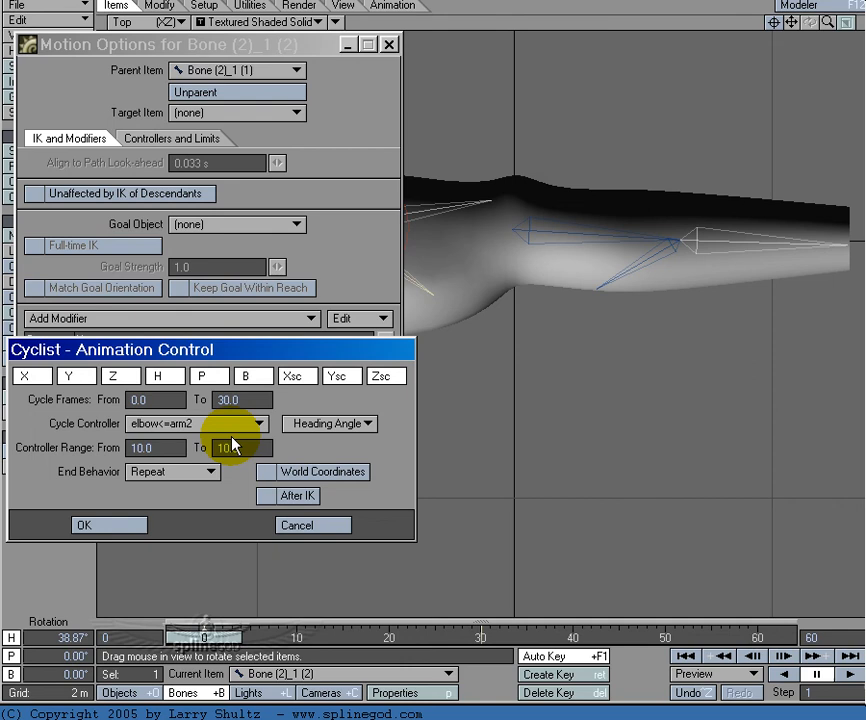
left_click(210, 476)
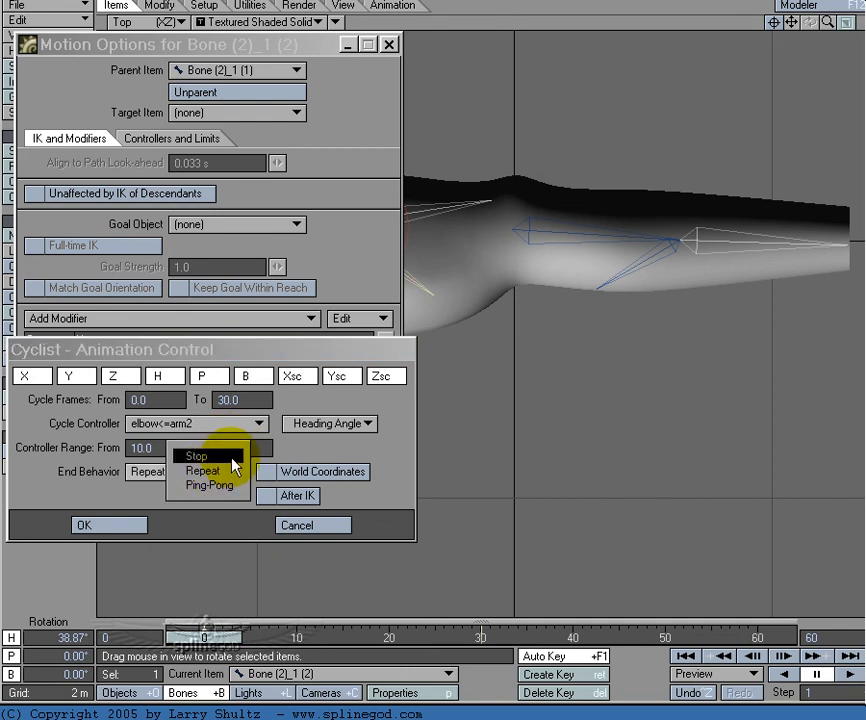
left_click(233, 460)
left_click(108, 524)
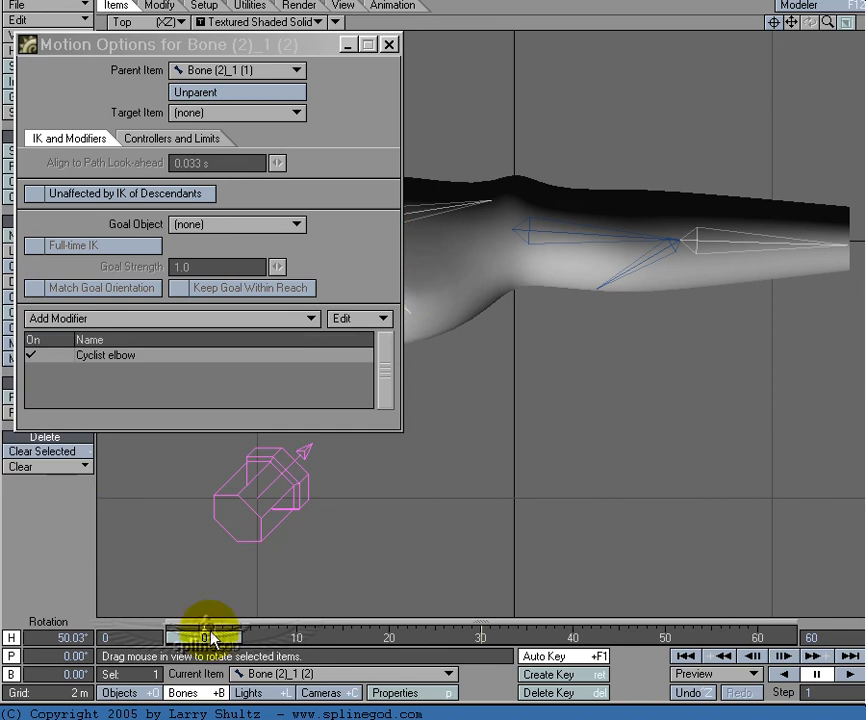
mouse_move(207, 638)
left_mouse_down()
mouse_move(454, 638)
mouse_move(207, 638)
left_mouse_up()
Step: Copy the upper-arm child bone's Cyclist modifier, paste it onto the forearm child bone, and close the motion options
right_click(226, 365)
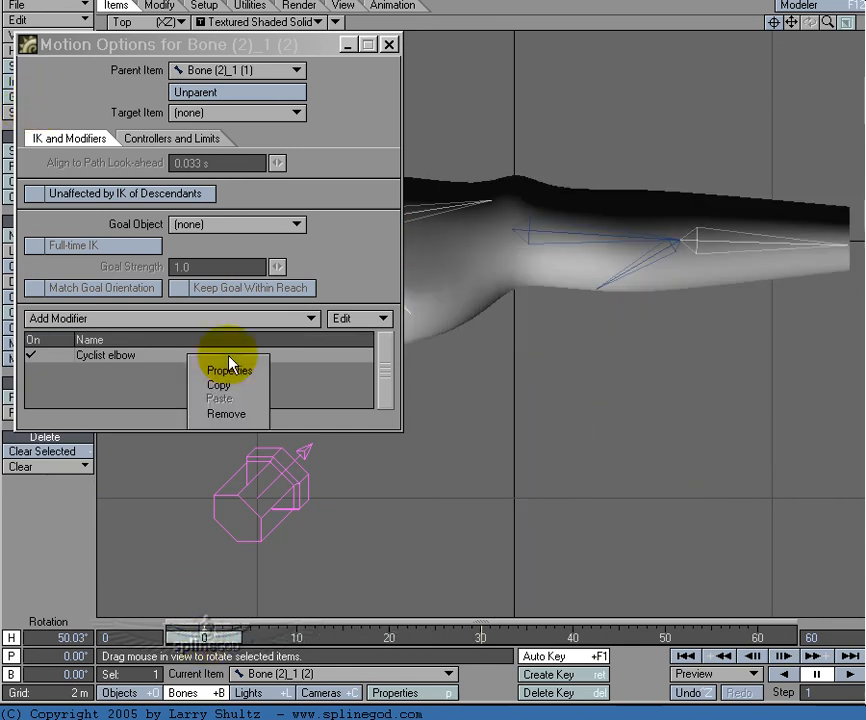
left_click(226, 383)
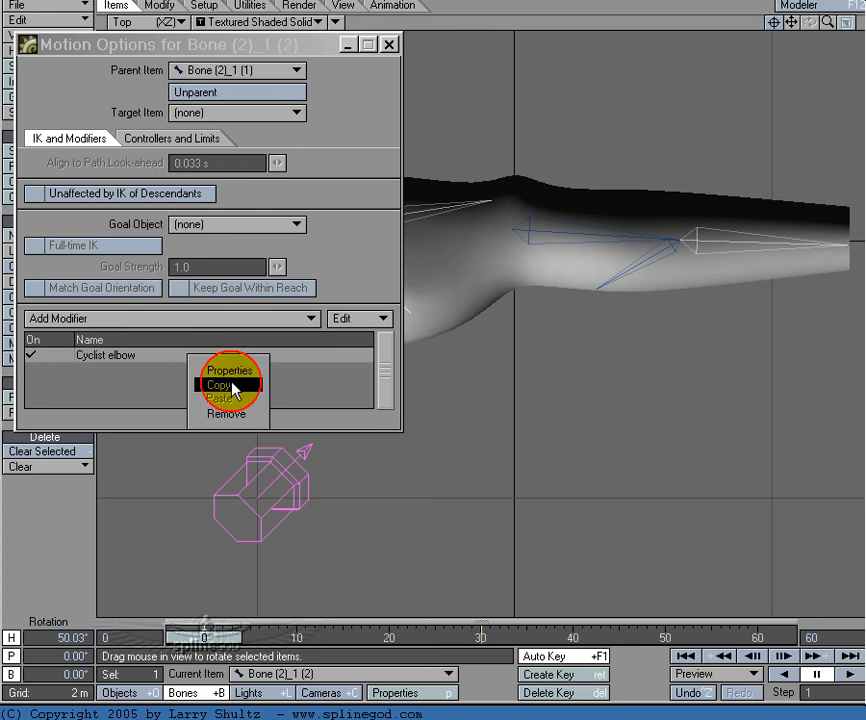
left_click(628, 274)
left_click(357, 318)
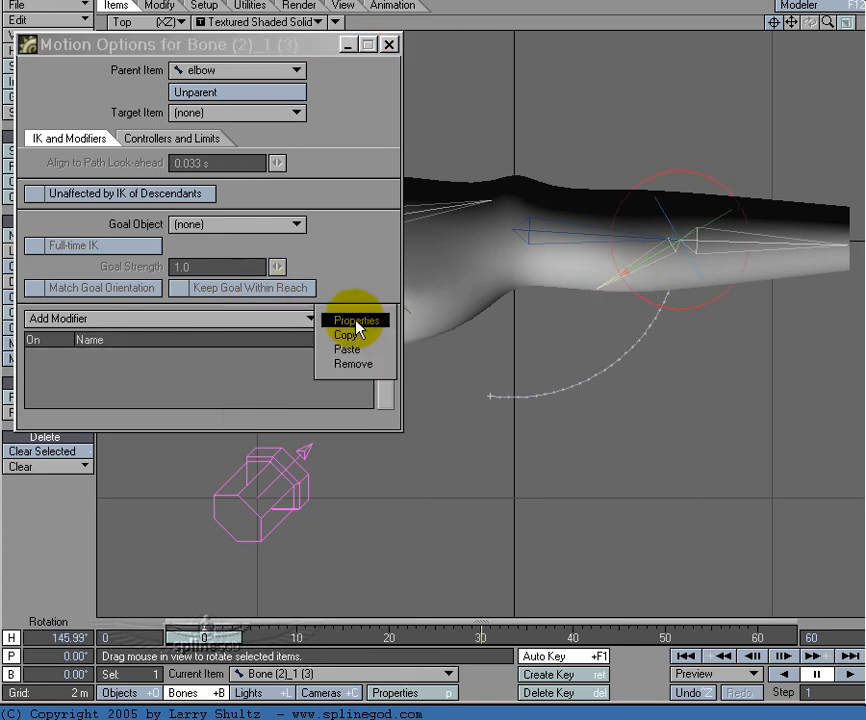
left_click(370, 349)
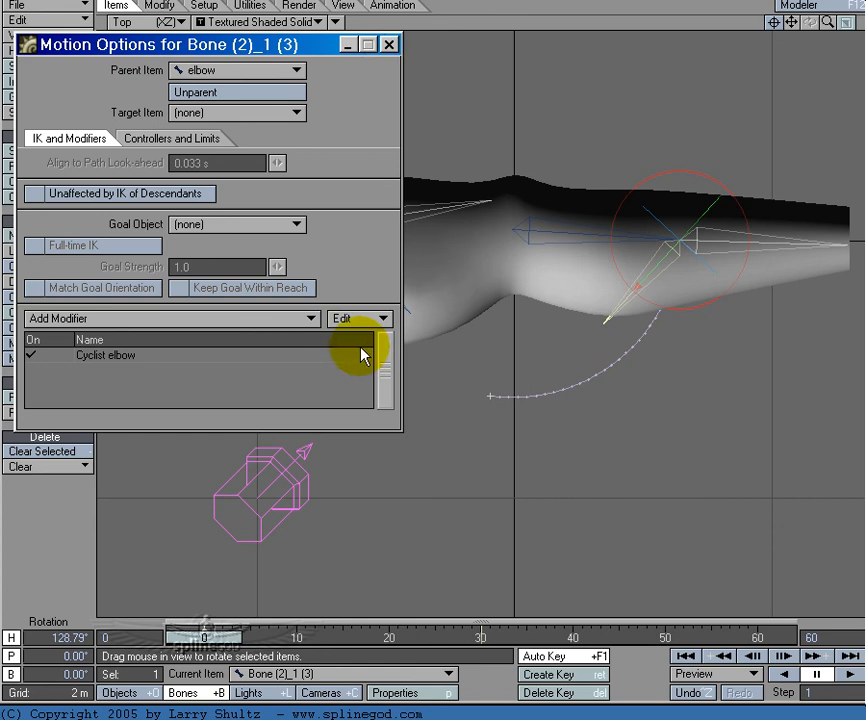
left_click(389, 44)
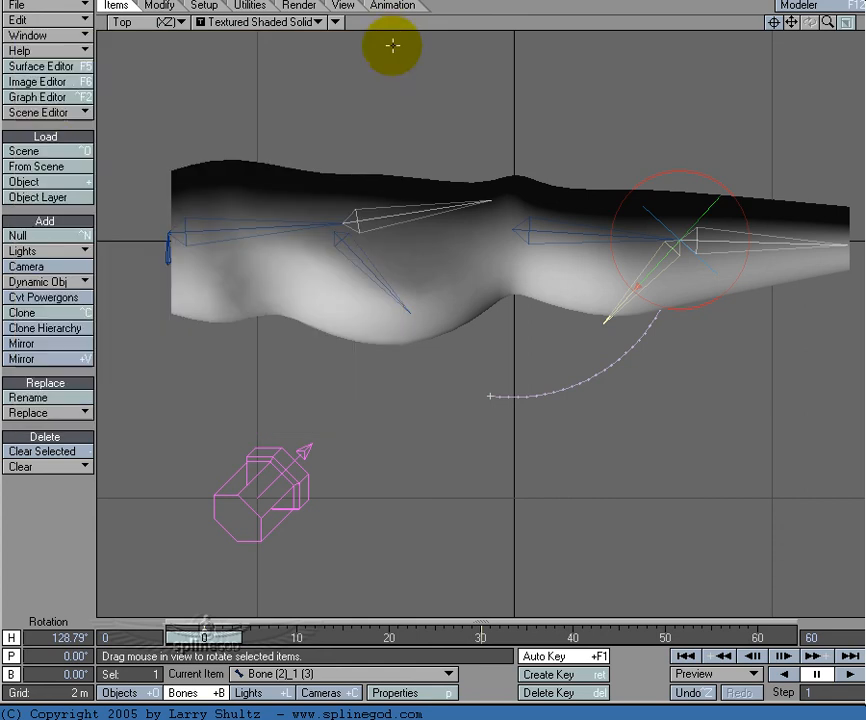
Step: Create a motion key for the elbow bone at frame 60 from its frame 30 pose, and return to frame 0
left_click(526, 232)
left_click_drag(205, 637, 260, 637)
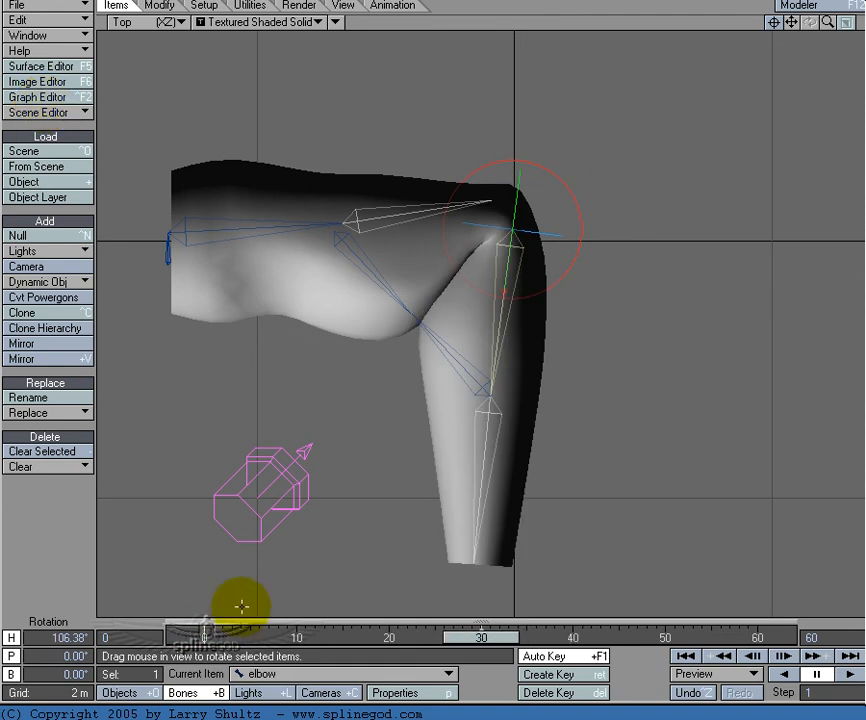
key("Return")
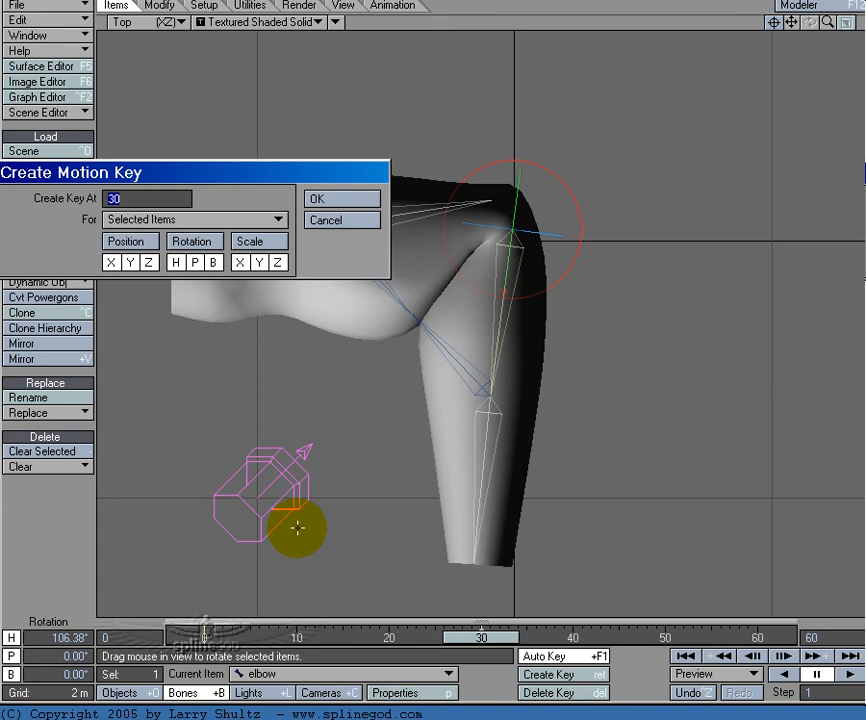
key("Return")
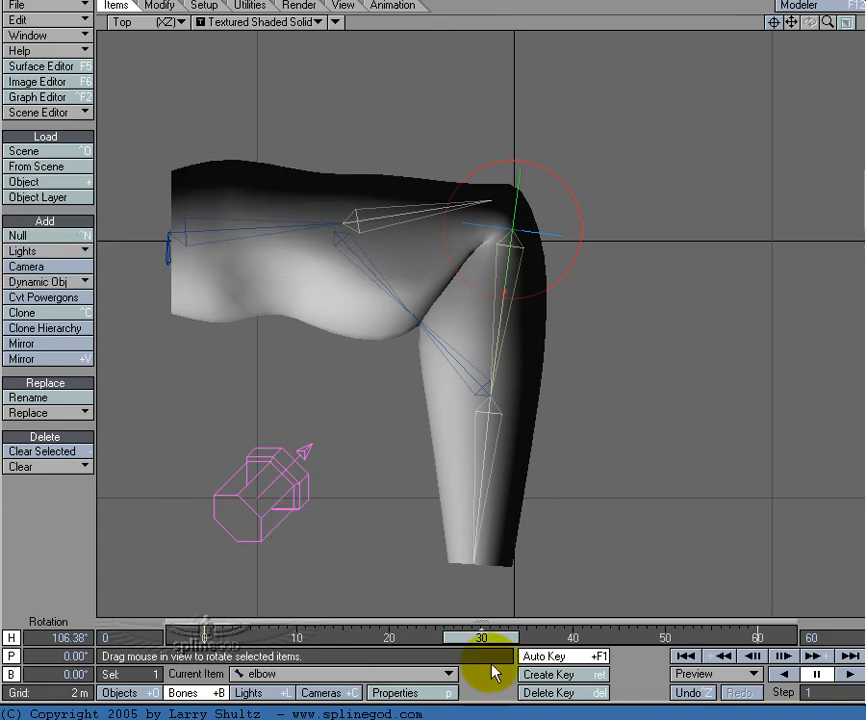
left_click_drag(492, 637, 204, 637)
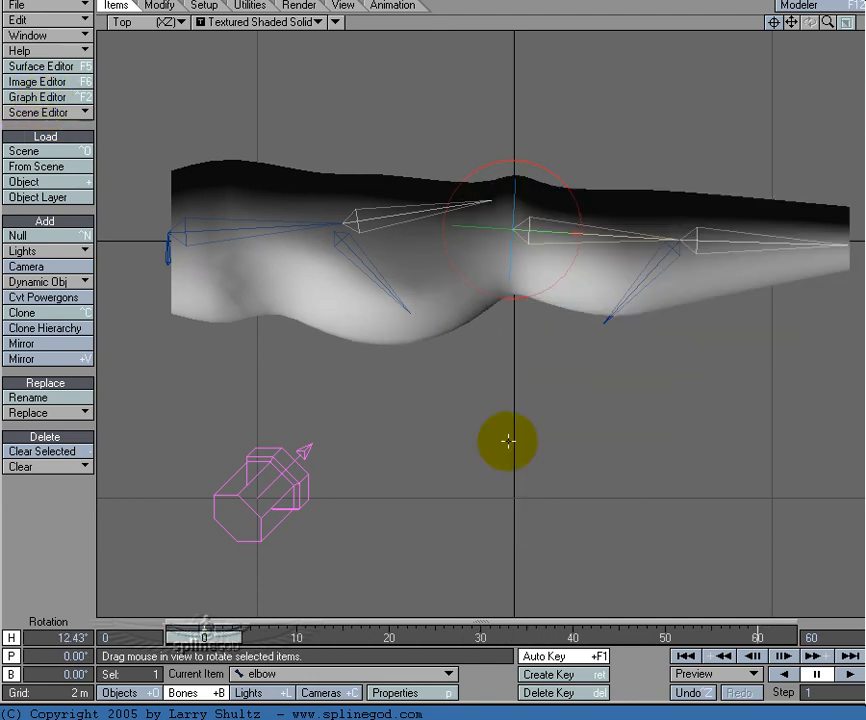
left_click(646, 284)
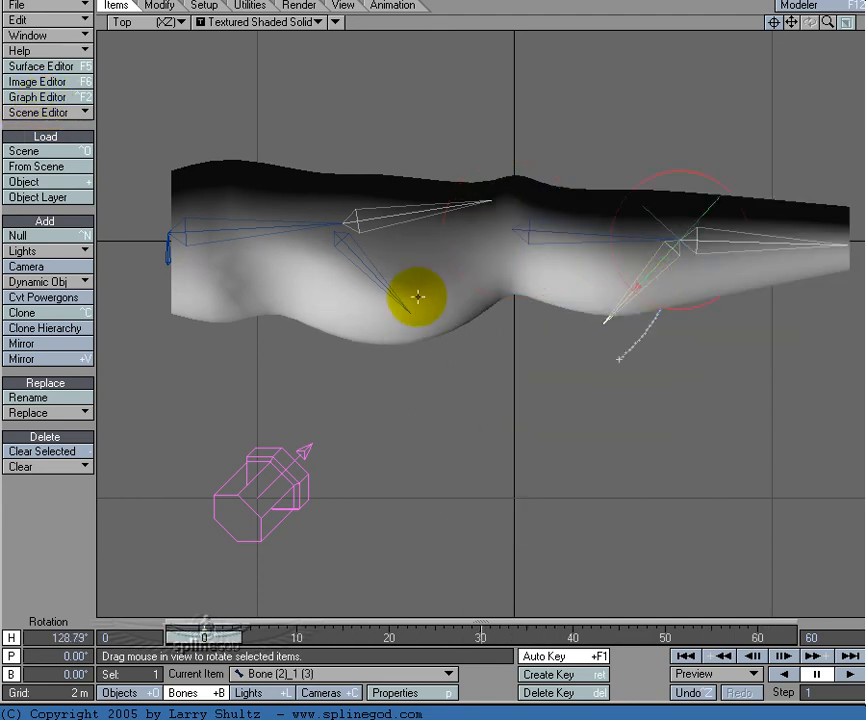
left_click(399, 300)
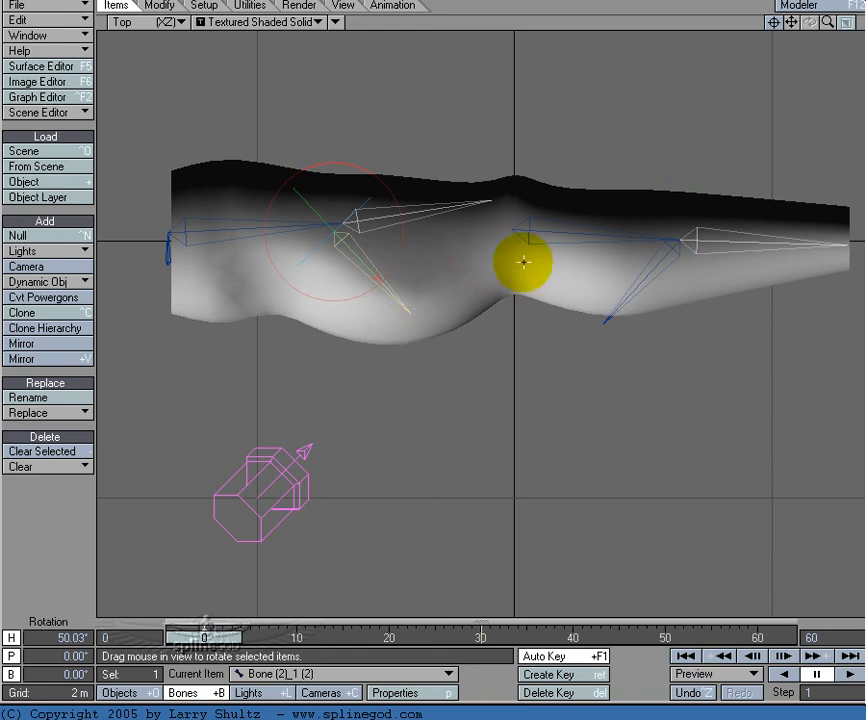
left_click(528, 226)
left_click(530, 230)
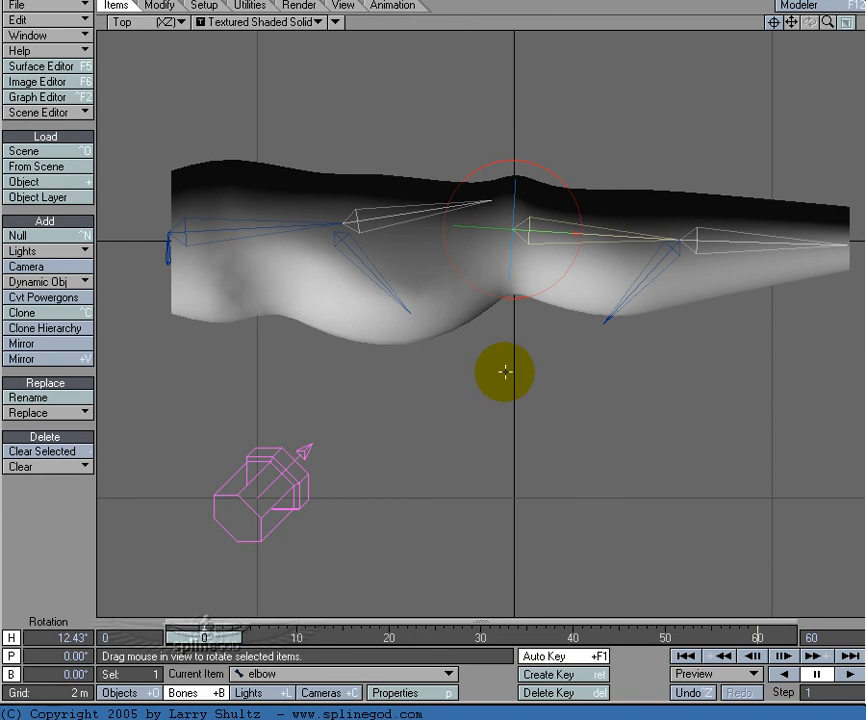
Step: Set the end of the upper-arm child bone's Cyclist controller range to 108
left_click(390, 292)
key("m")
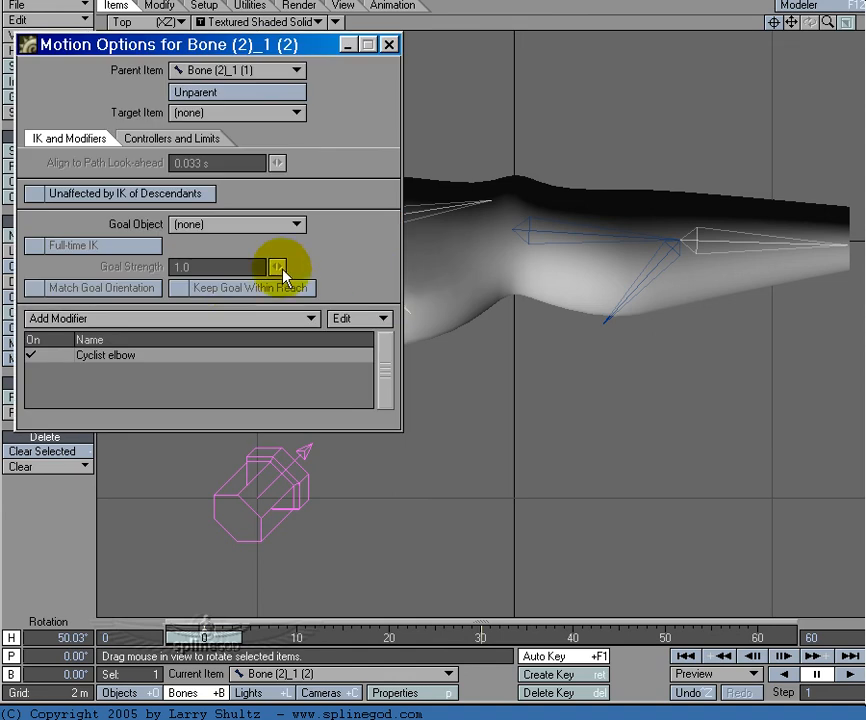
double_click(228, 354)
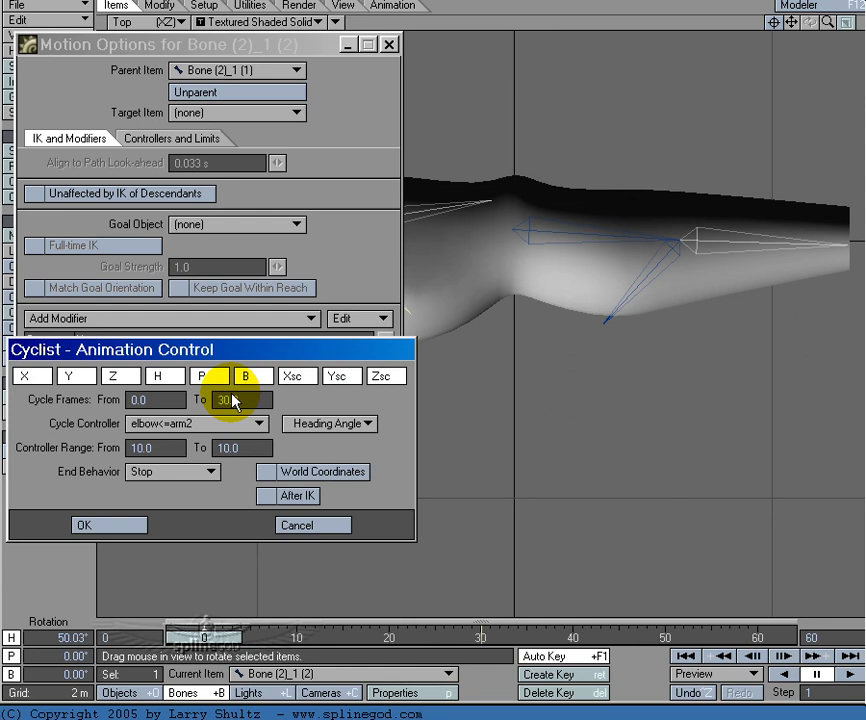
key("Return")
left_click(244, 448)
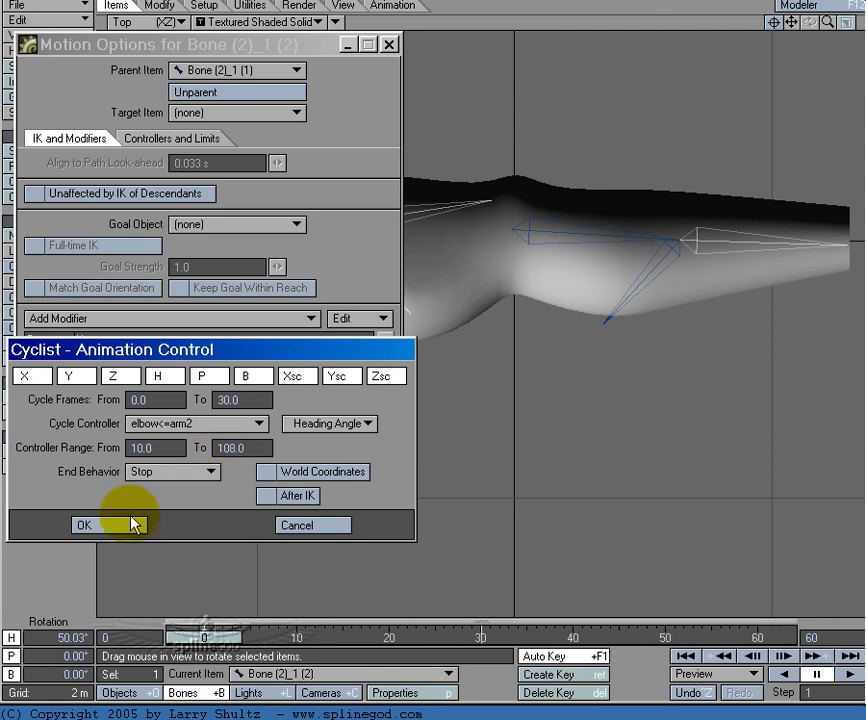
left_click(128, 523)
Step: Set the end of the forearm child bone's Cyclist controller range to 108 and recheck its settings
left_click(642, 276)
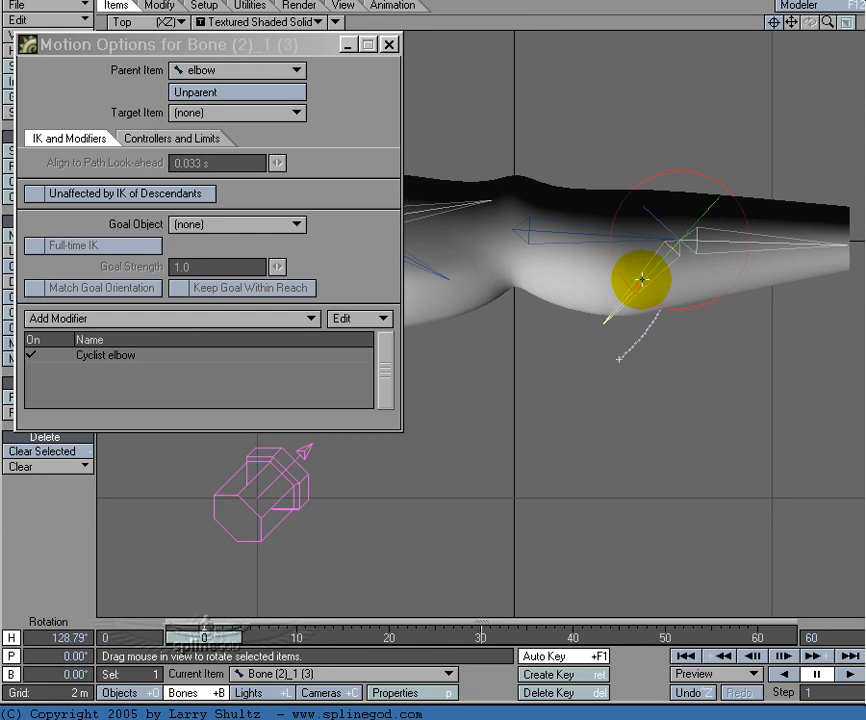
left_click(270, 358)
double_click(270, 355)
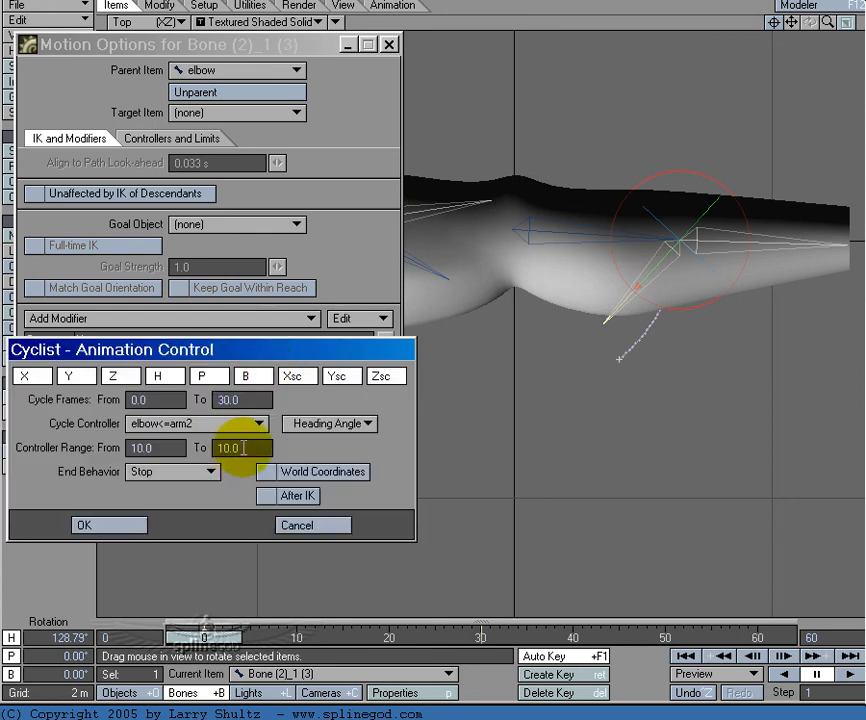
left_click_drag(244, 448, 197, 474)
type("109")
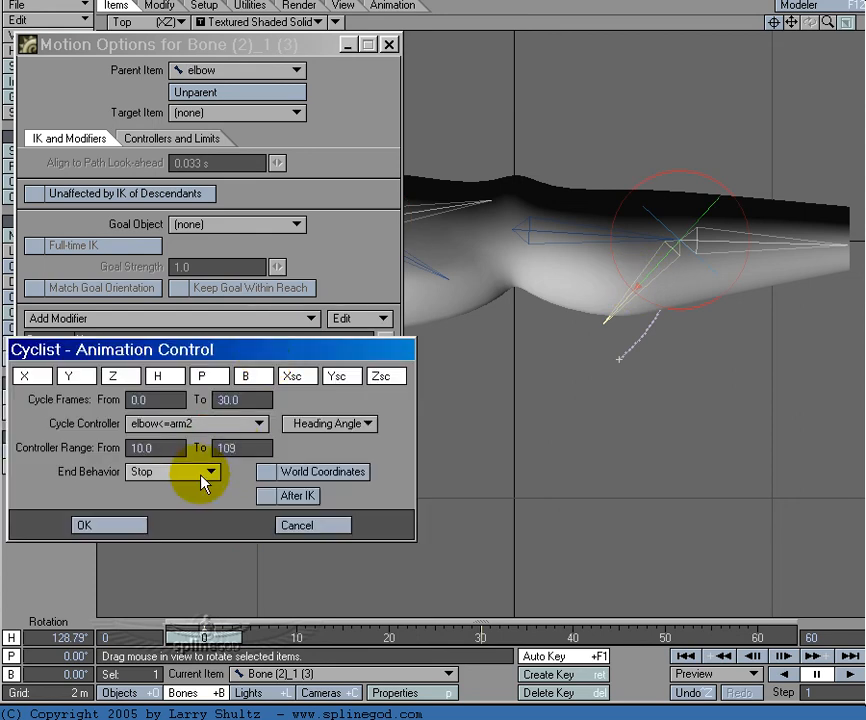
key("BackSpace")
type("8")
key("Return")
left_click(125, 524)
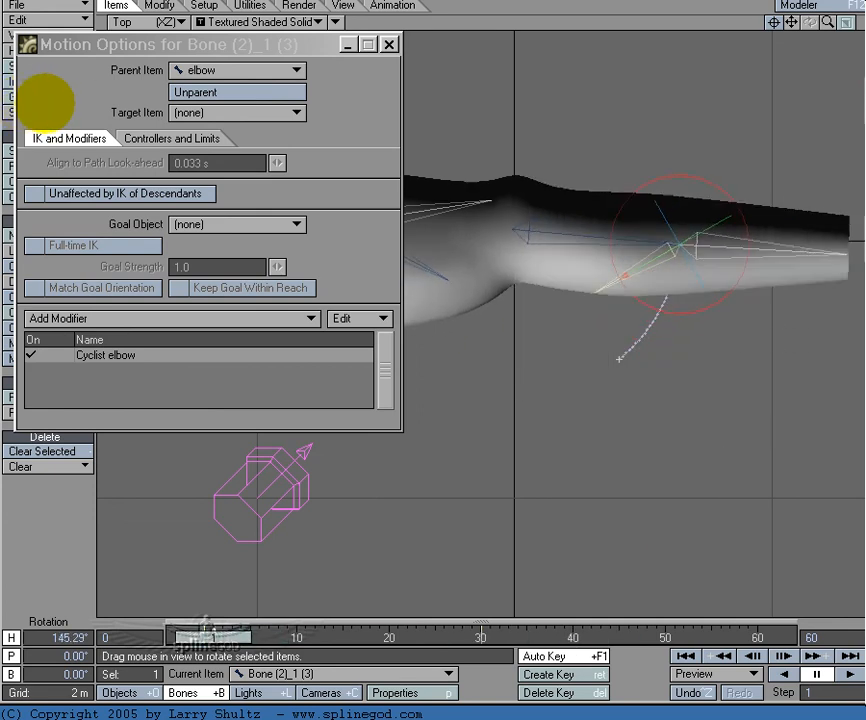
double_click(236, 363)
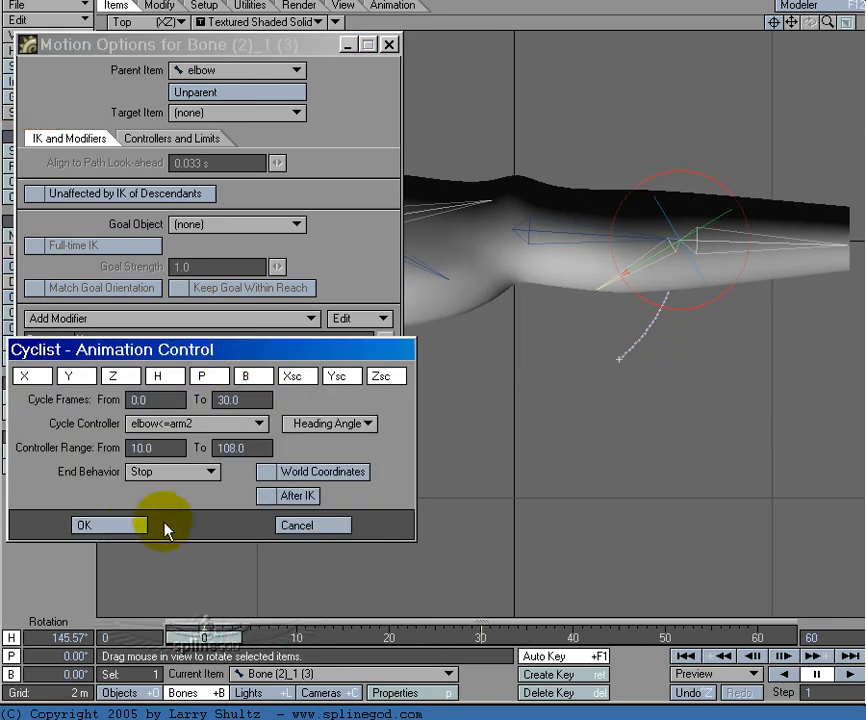
left_click(136, 527)
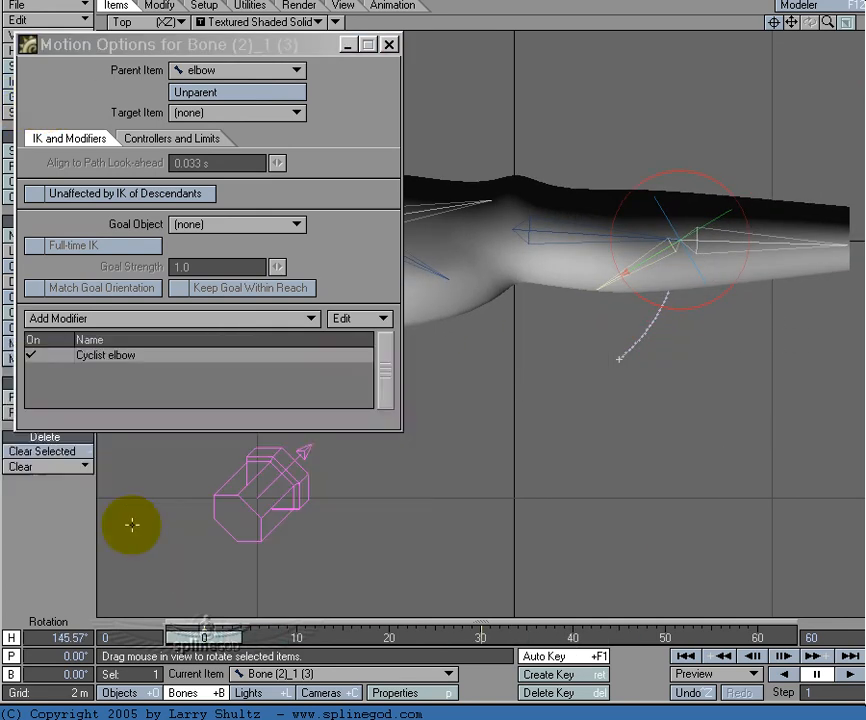
Step: Close the motion options, select the elbow bone, and rotate its heading to 100.09° at frame 10
left_click(388, 44)
left_click_drag(204, 637, 628, 637)
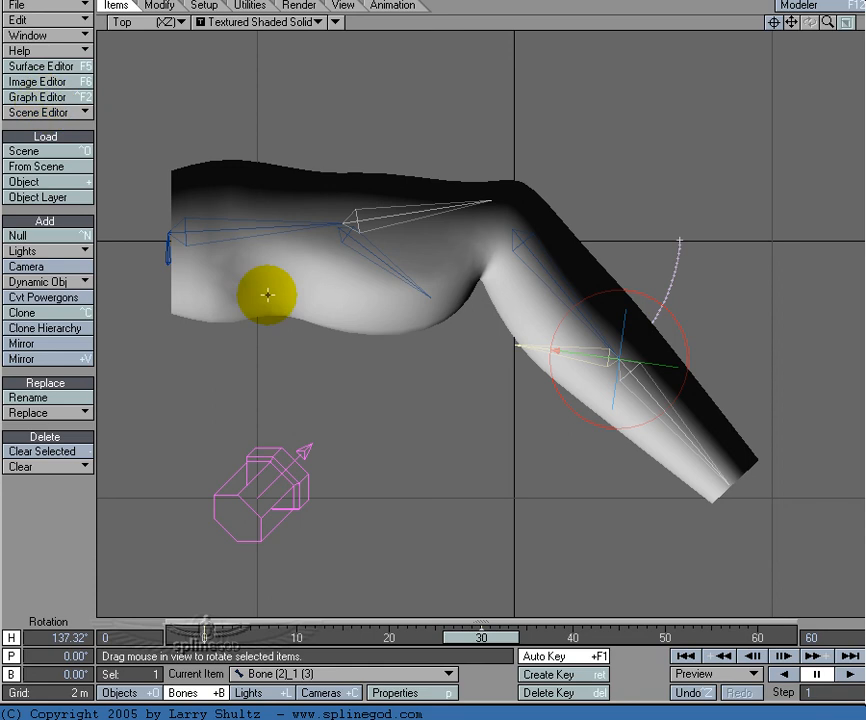
left_click(541, 259)
left_click(541, 260)
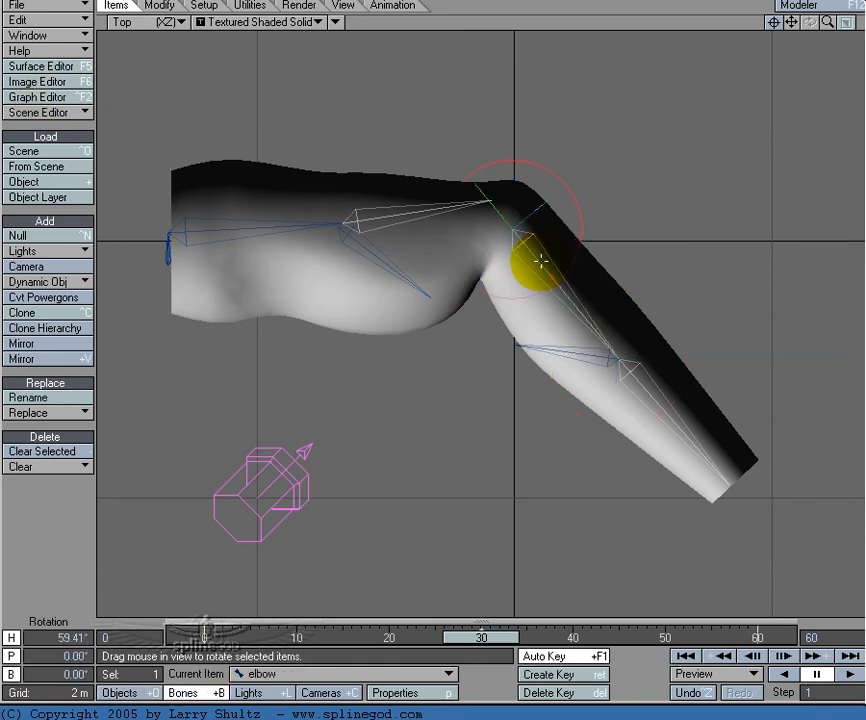
left_click_drag(482, 640, 296, 640)
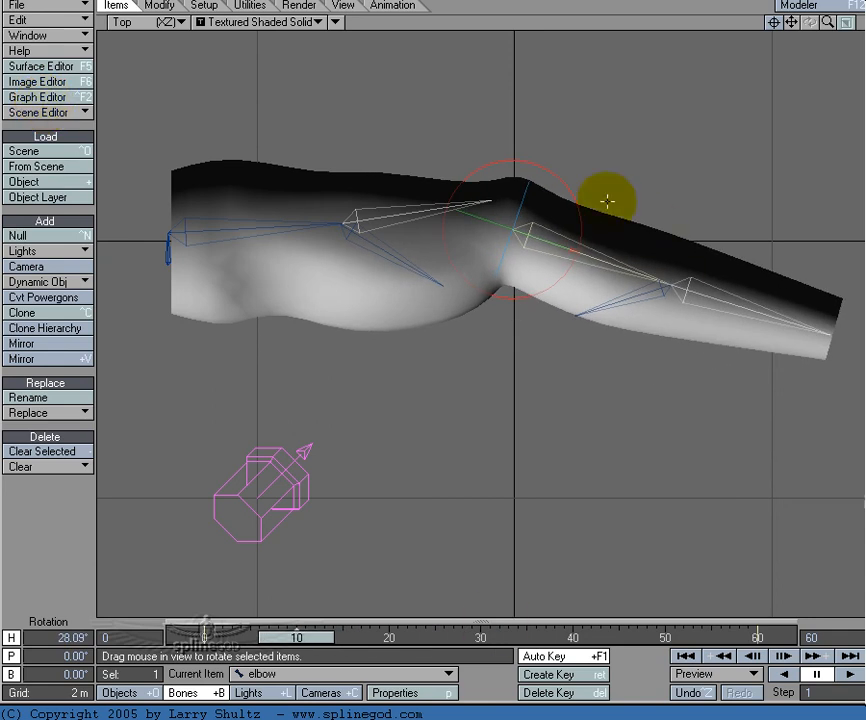
left_click_drag(572, 186, 723, 190)
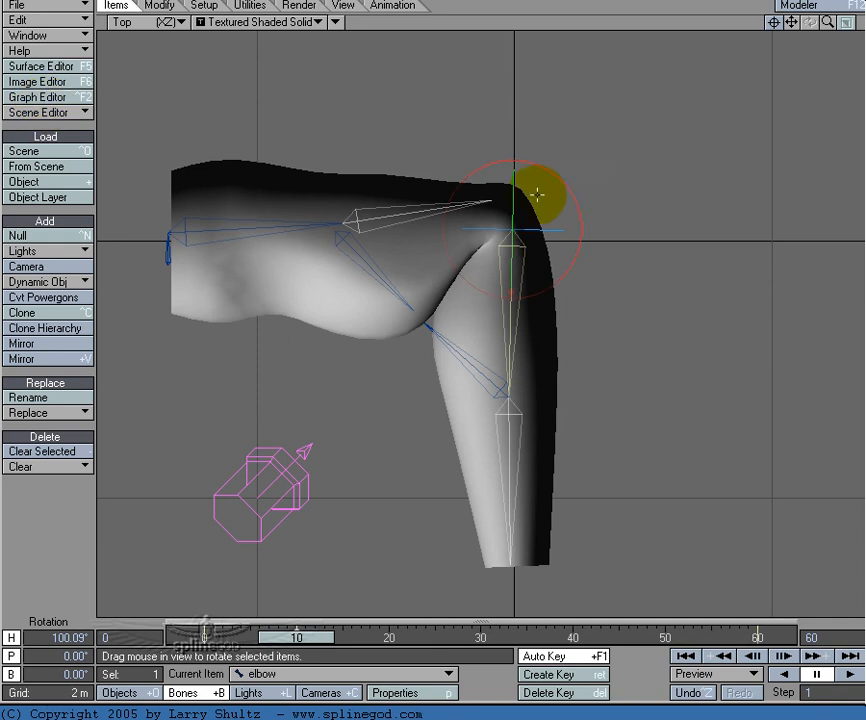
Step: Rotate the elbow bone to a straighter pose at frame 30 and scrub back to frame 0 to check the muscle bulge
left_click_drag(316, 638, 500, 638)
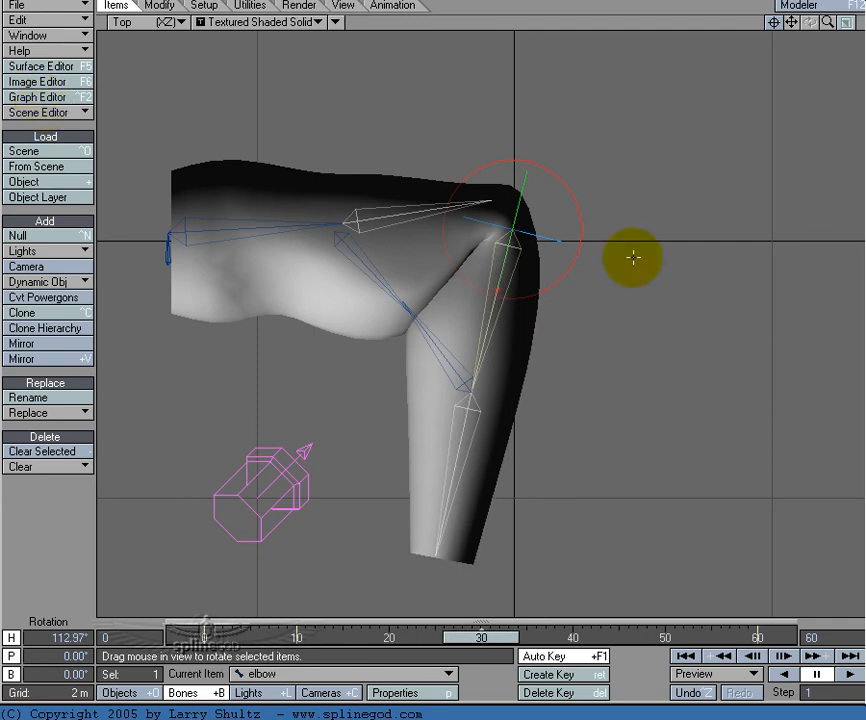
left_click_drag(577, 212, 573, 218)
left_click_drag(486, 640, 361, 640)
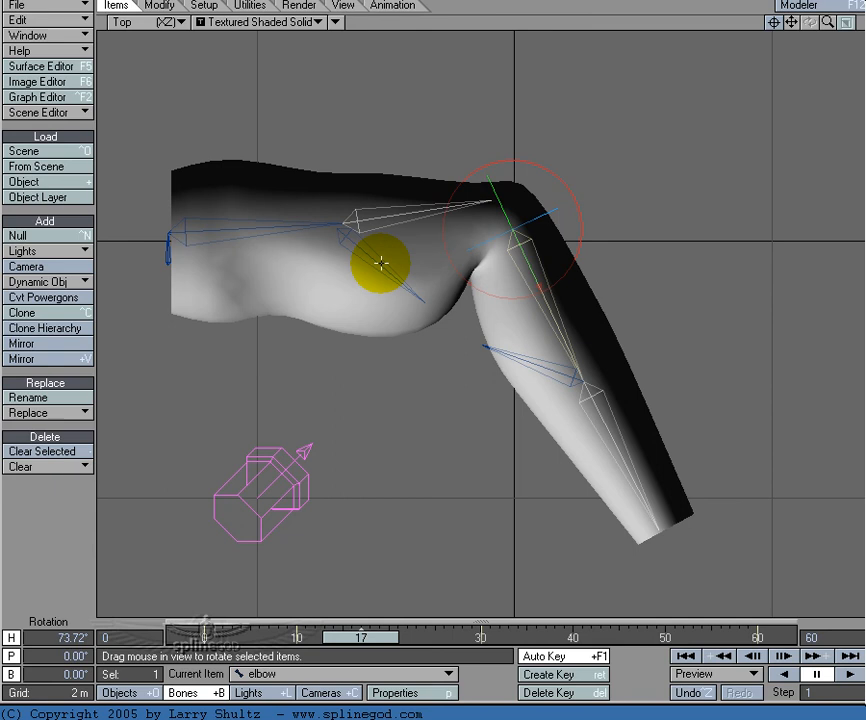
left_click_drag(349, 638, 201, 638)
Step: Review the elbow bend back to frame 0 and inspect the upper-arm and forearm child bones
left_click(40, 98)
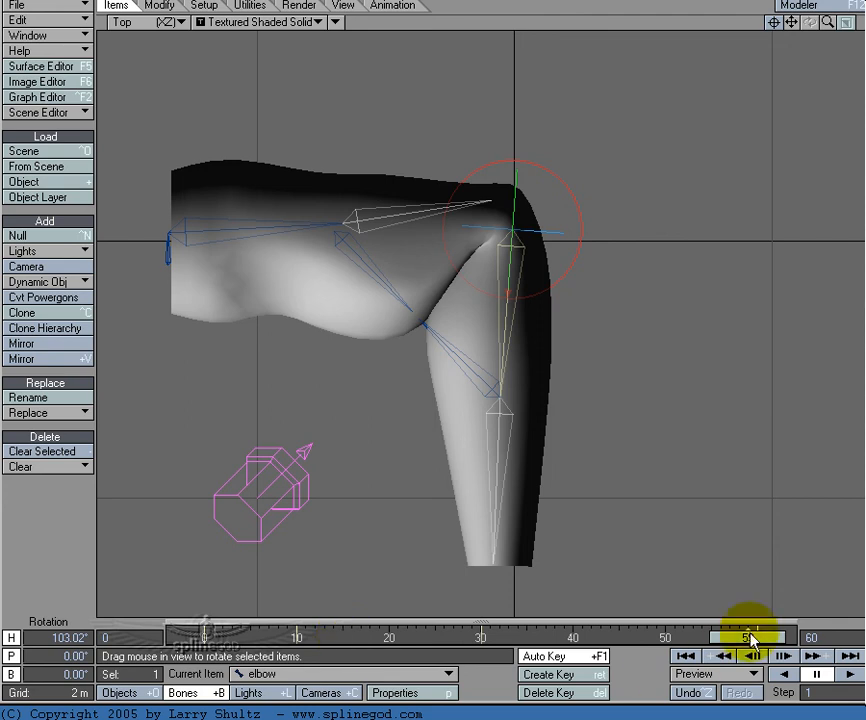
left_click_drag(775, 638, 231, 638)
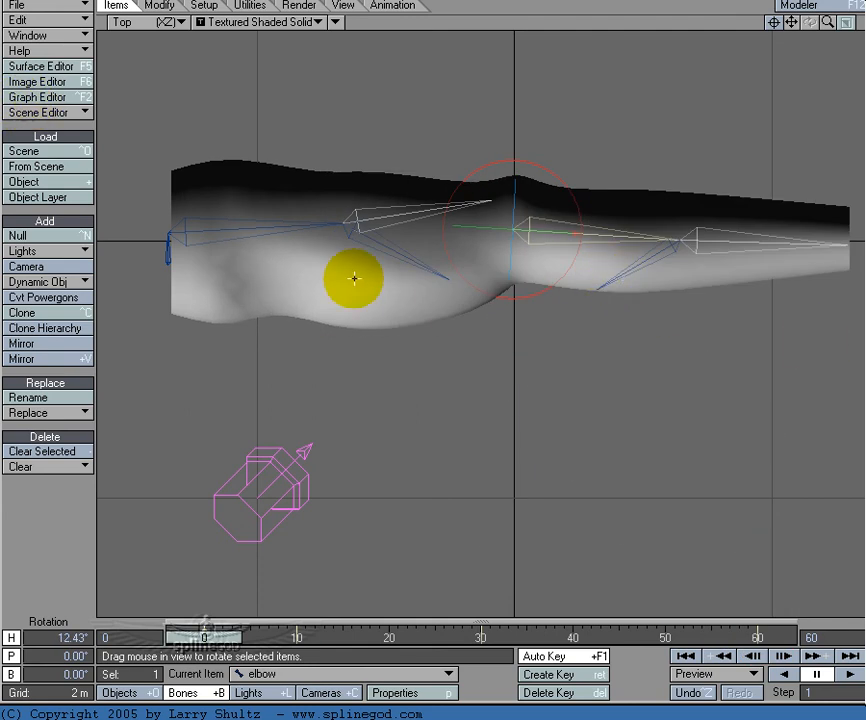
left_click(400, 252)
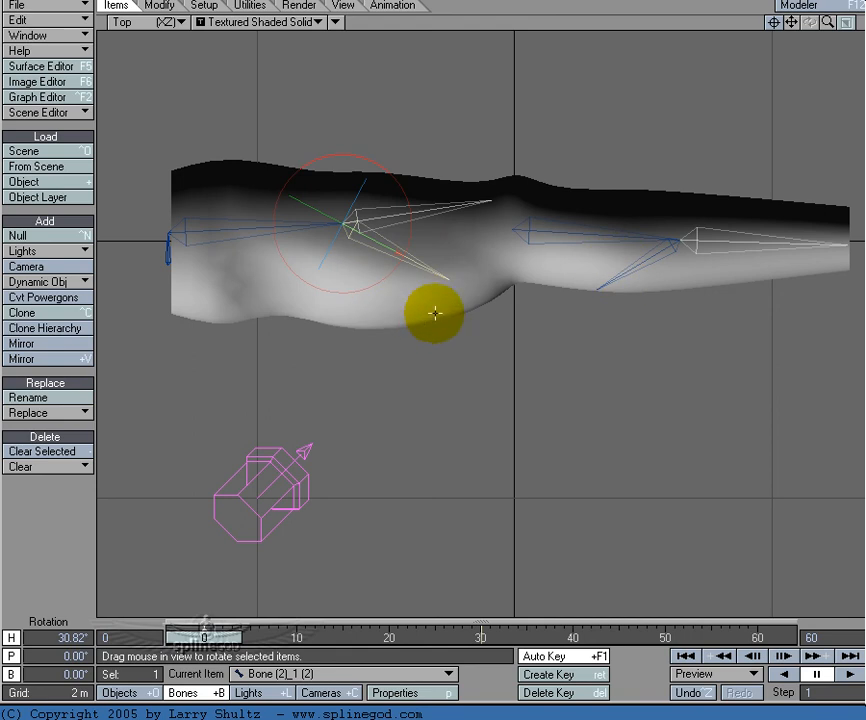
left_click(630, 268)
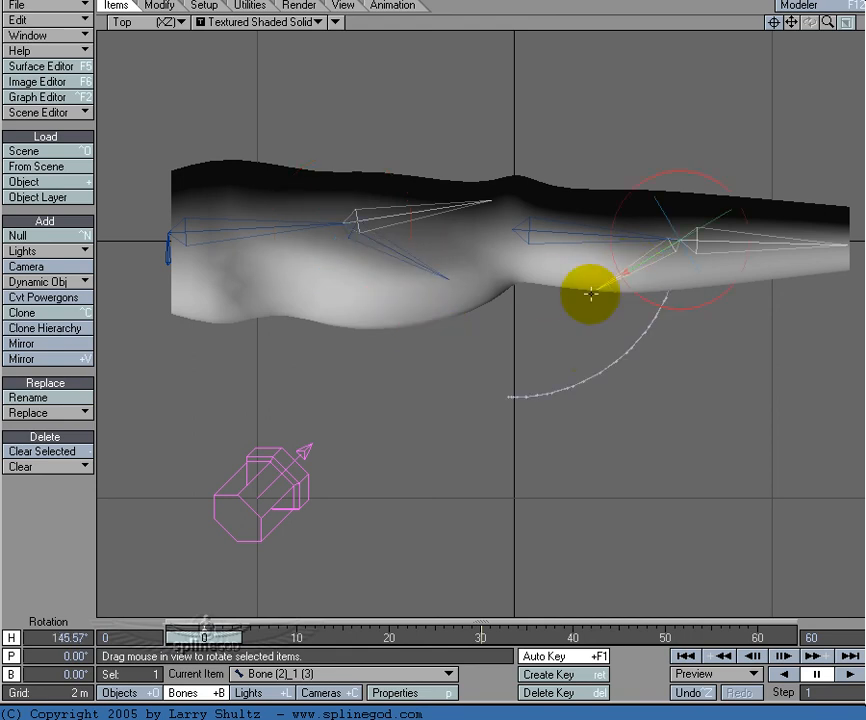